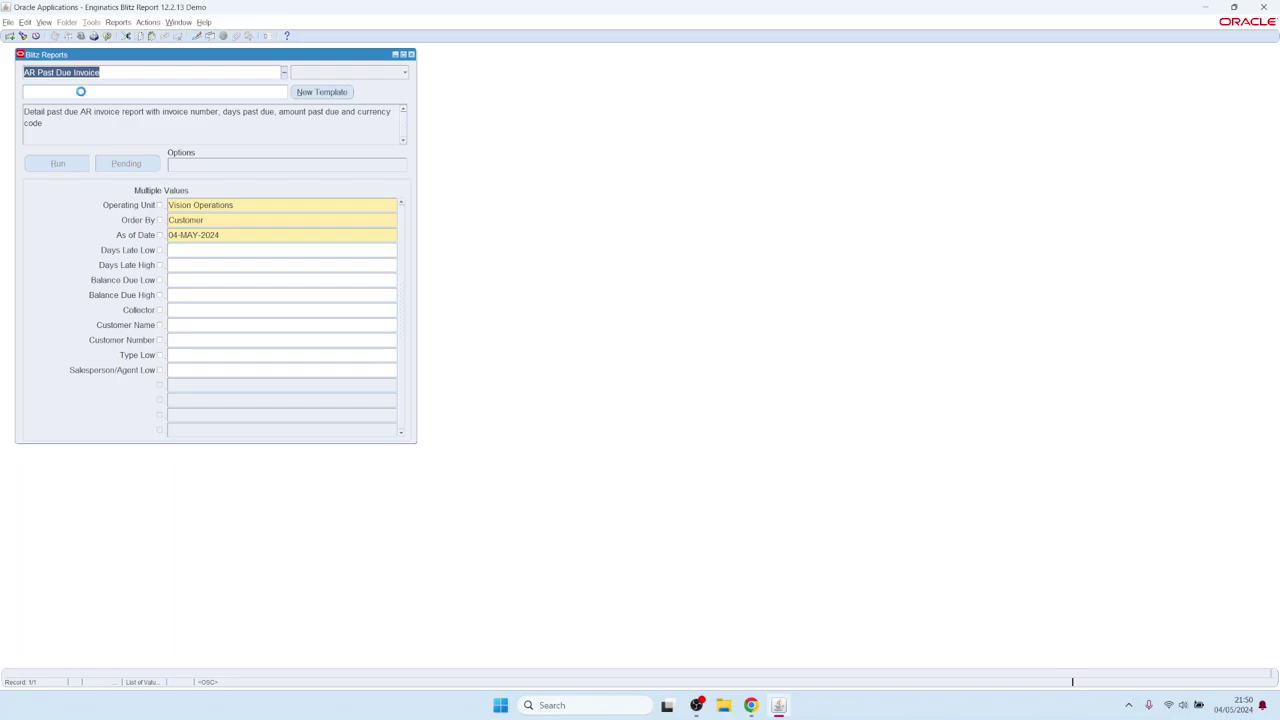
Examine the AR Past Due Invoice output rows and the filter on the Invoice Type column in Excel.
left_click(82, 91)
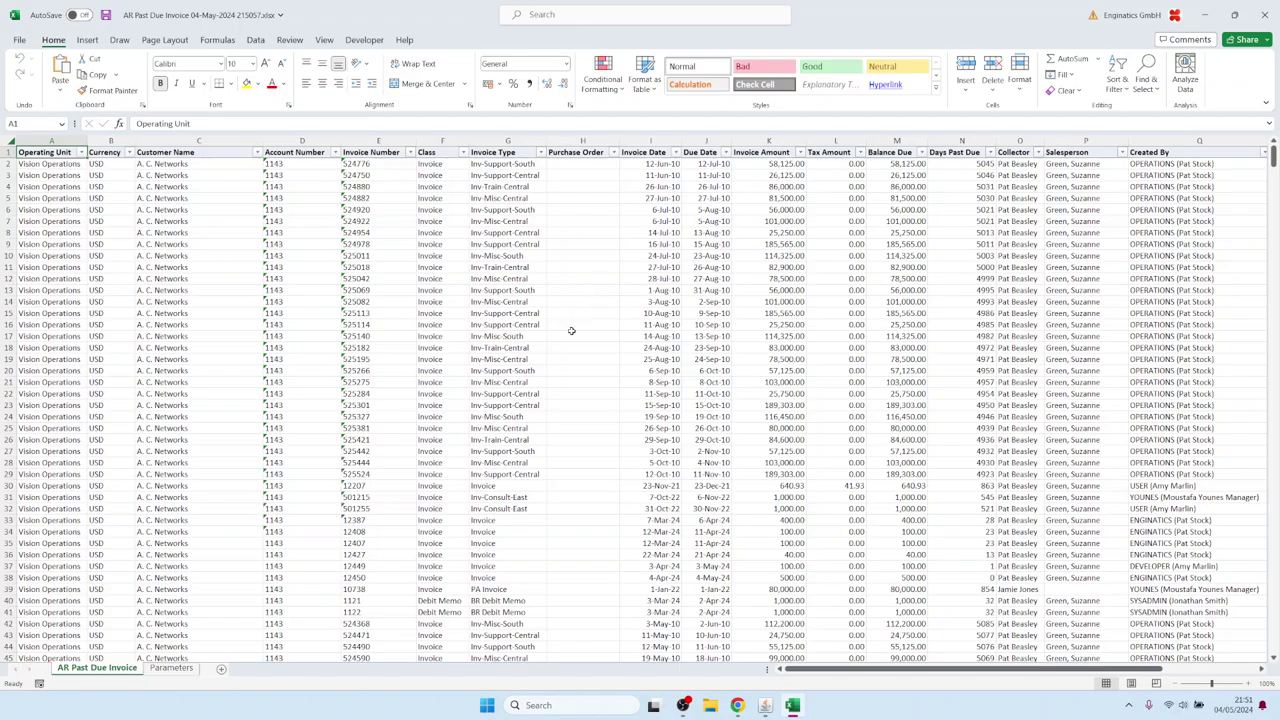
scroll(565, 330, "down", 10)
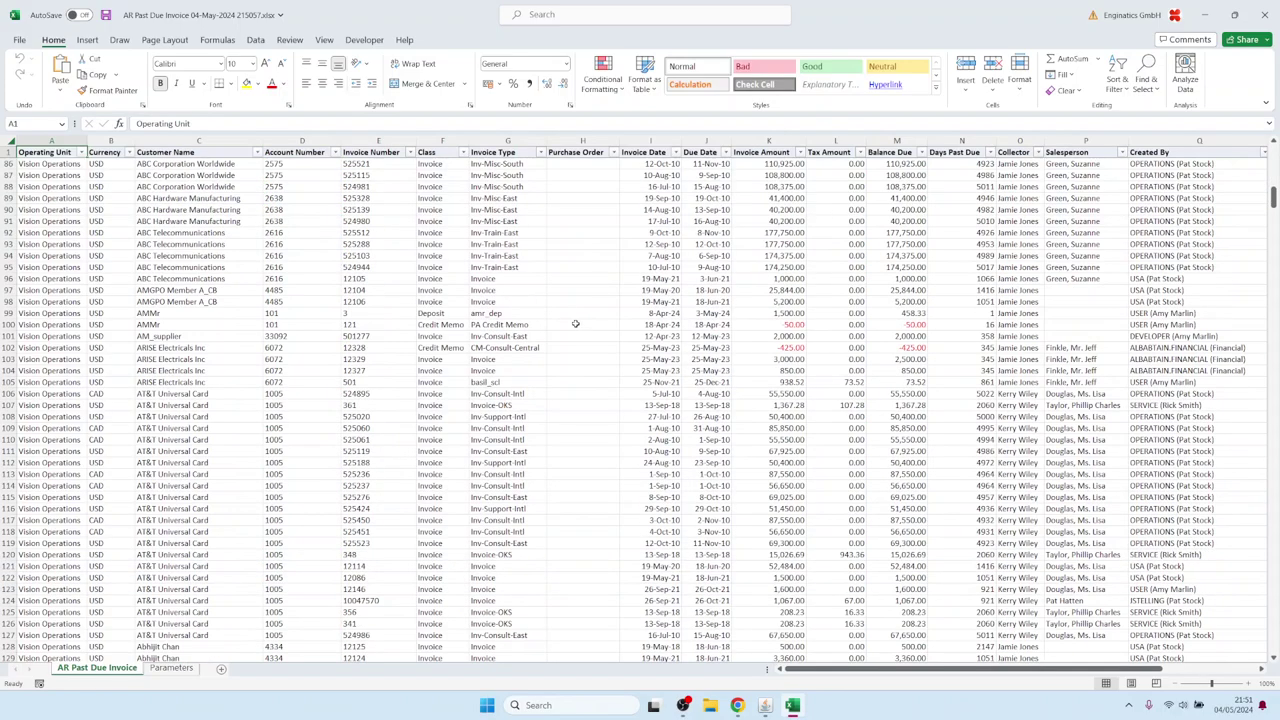
scroll(570, 326, "up", 10)
left_click(541, 154)
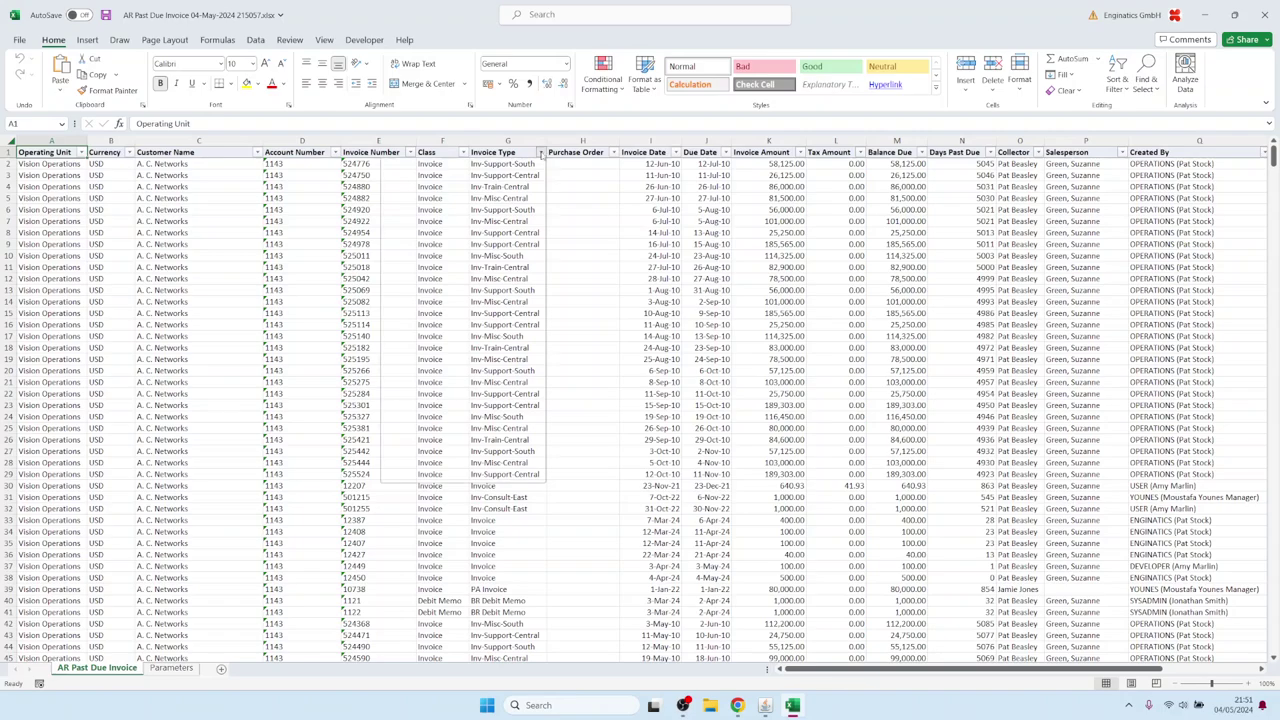
left_click(541, 154)
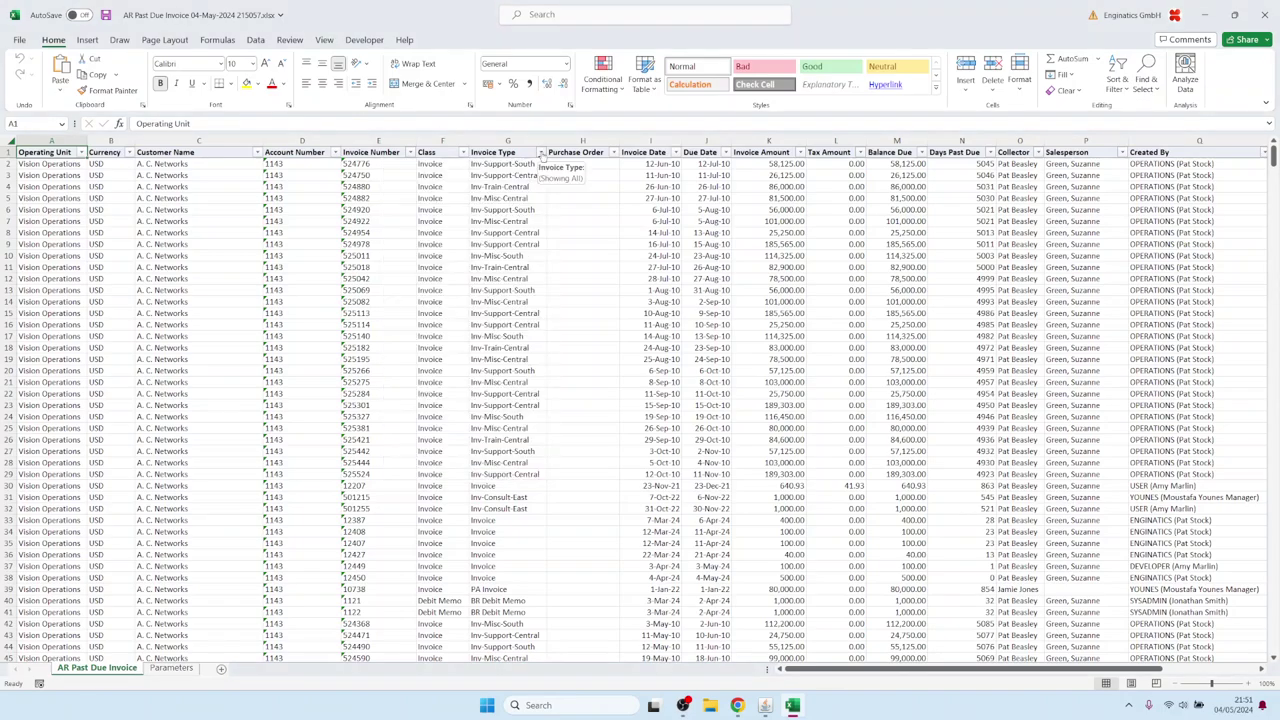
Switch to Oracle Applications, check the existing templates for AR Past Due Invoice, and create a new template.
left_click(765, 705)
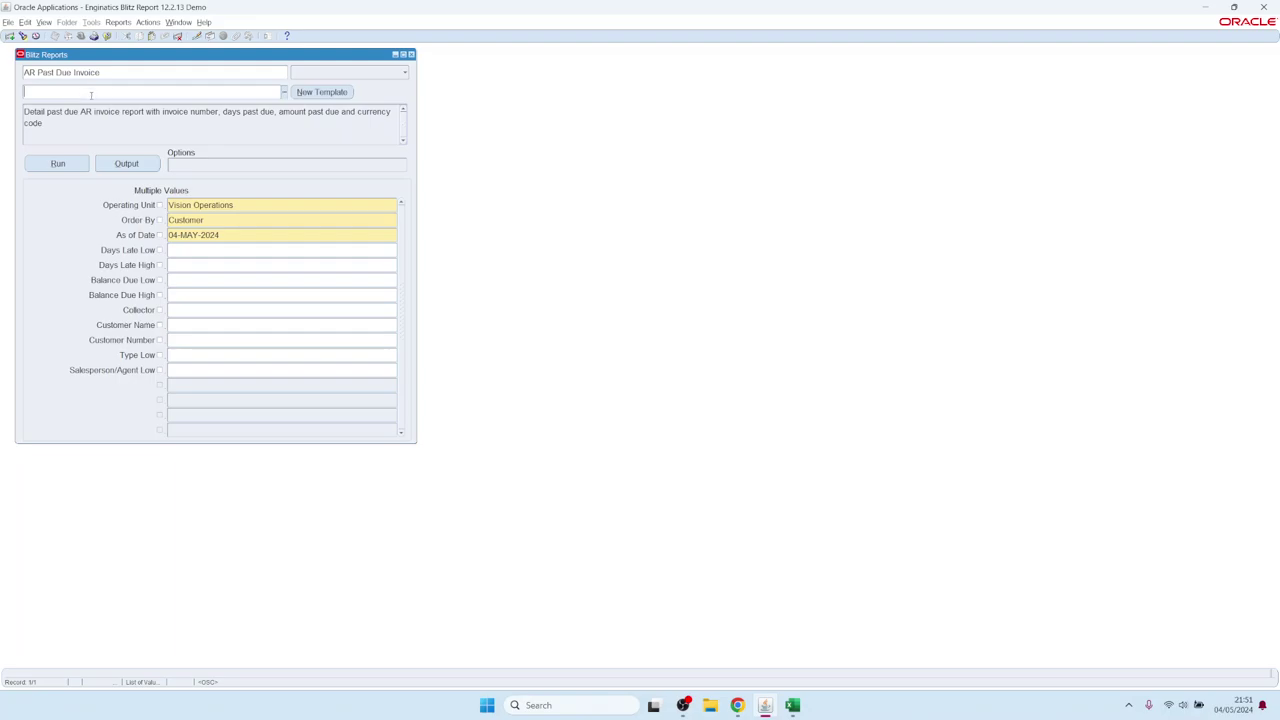
left_click(146, 91)
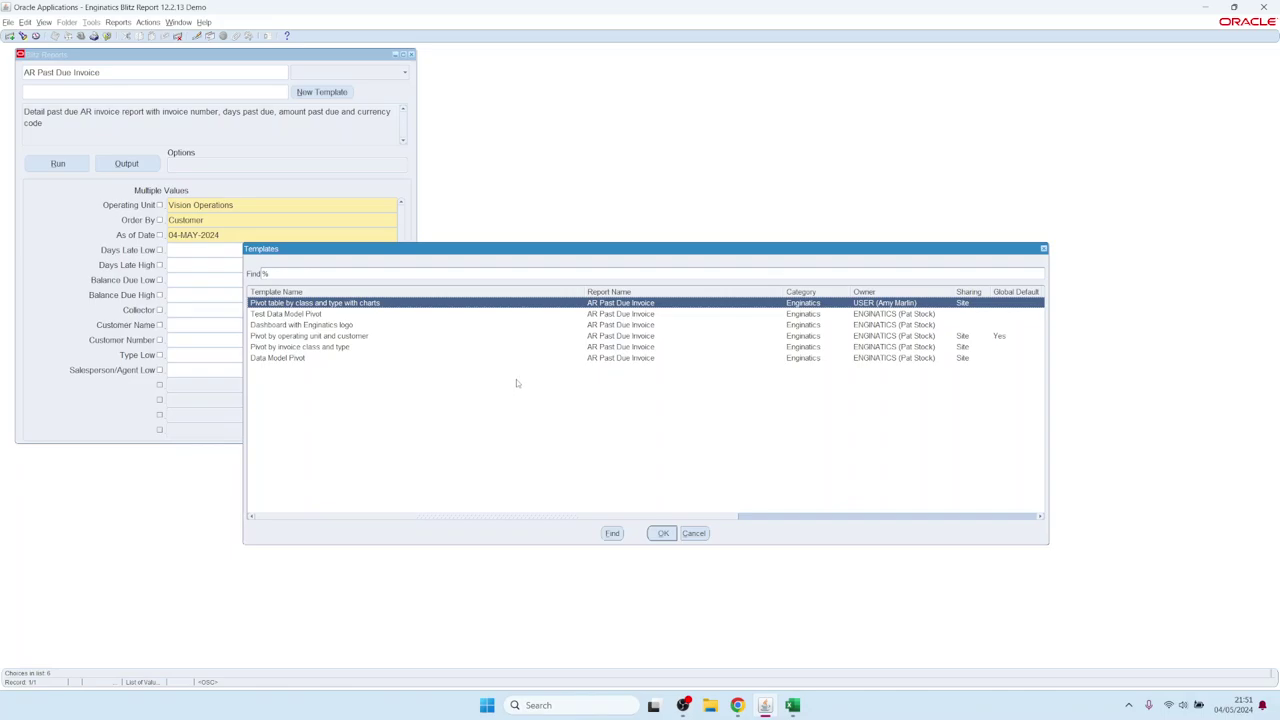
left_click(693, 533)
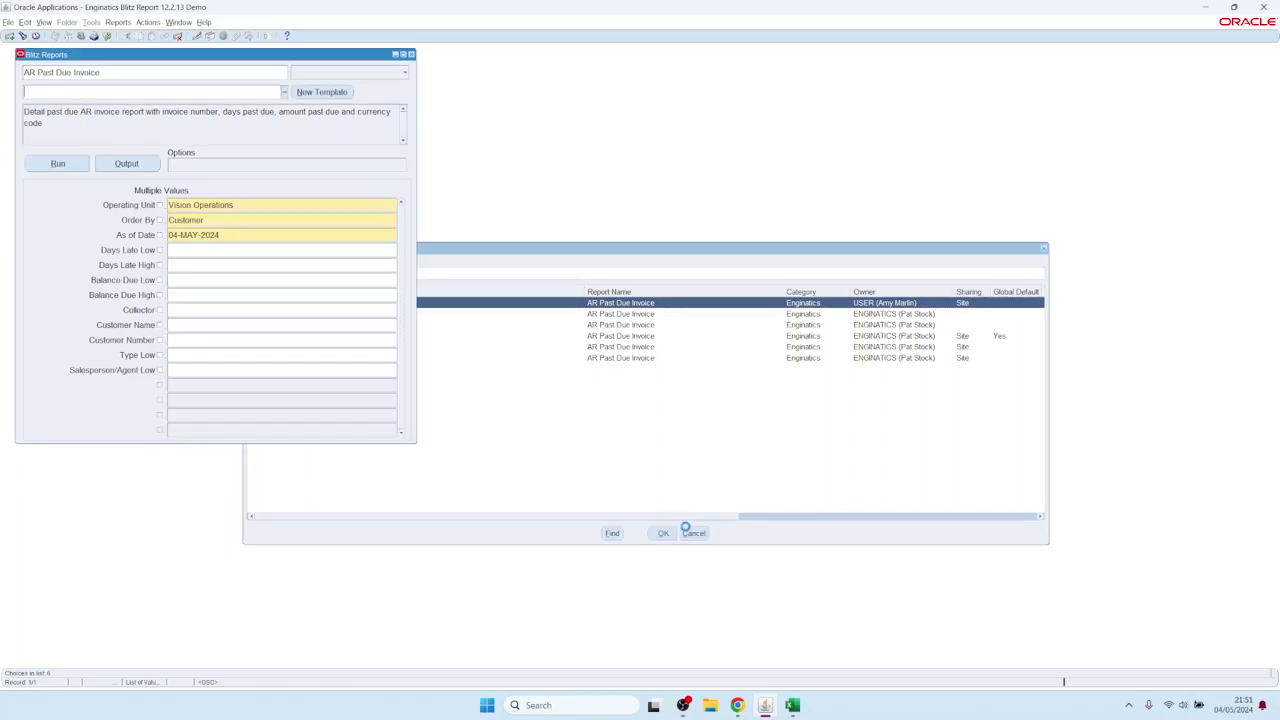
left_click(319, 92)
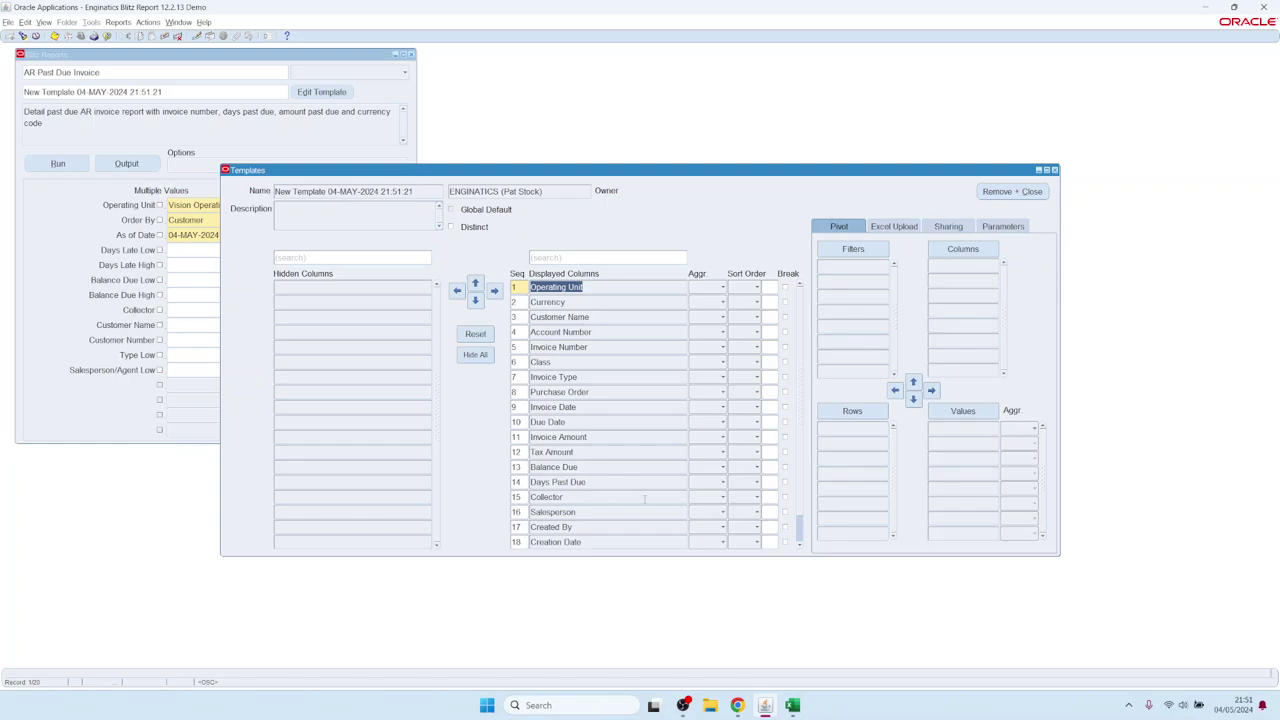
Hide all template columns, then display only Operating Unit through Invoice Amount.
left_click(477, 360)
left_click(334, 438, "shift")
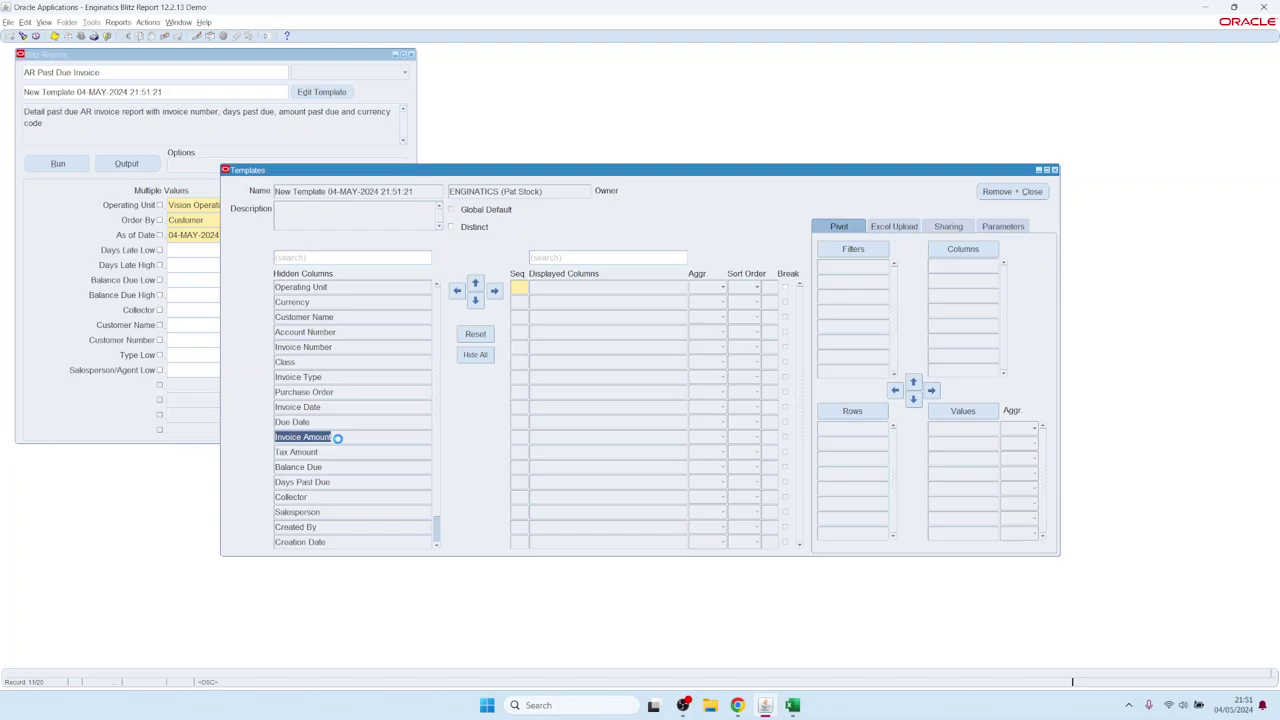
left_click(494, 290)
Add the hidden columns Days Past Due and Salesperson to the displayed columns directly after Purchase Order.
left_click(576, 317)
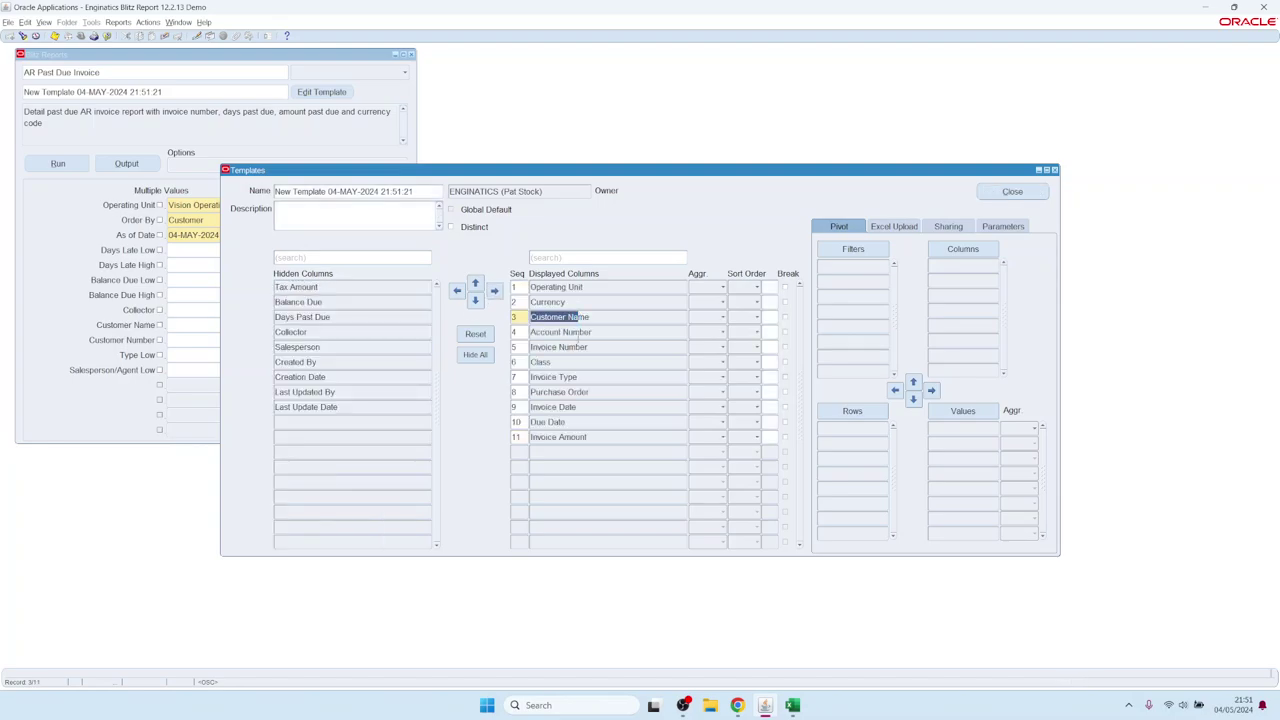
left_click(565, 392)
left_click(343, 318)
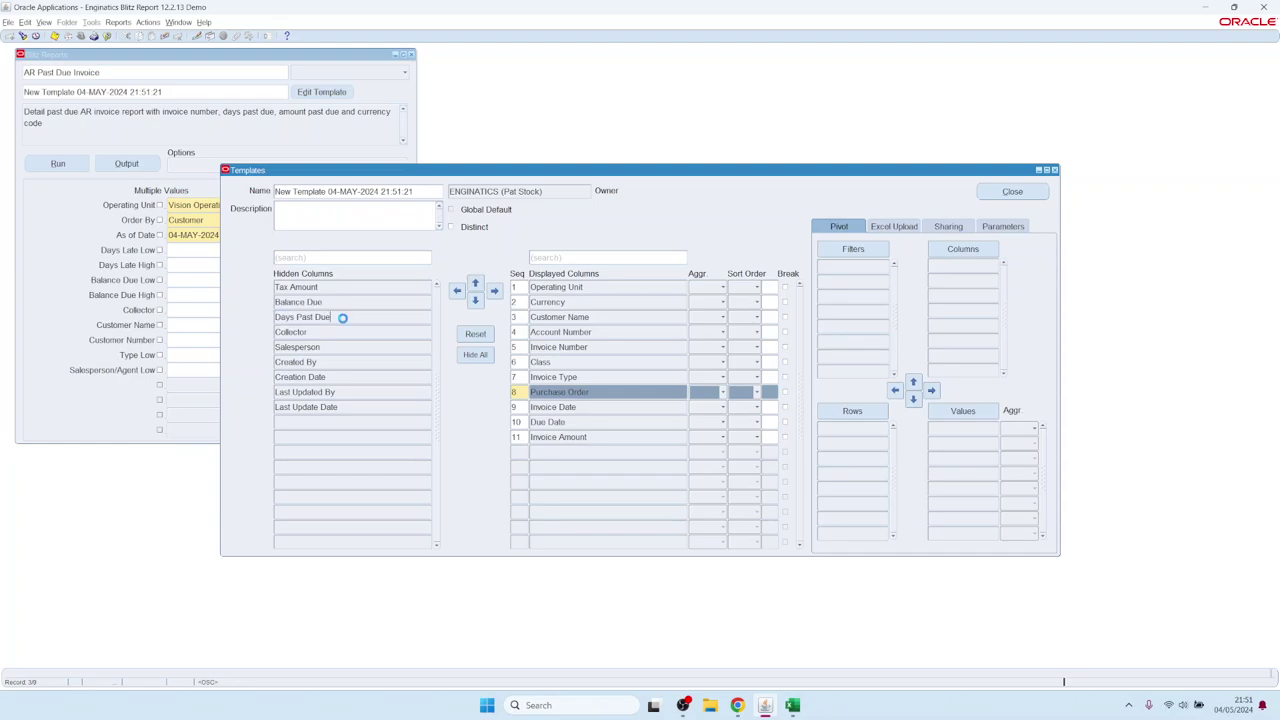
double_click(343, 318)
double_click(331, 332)
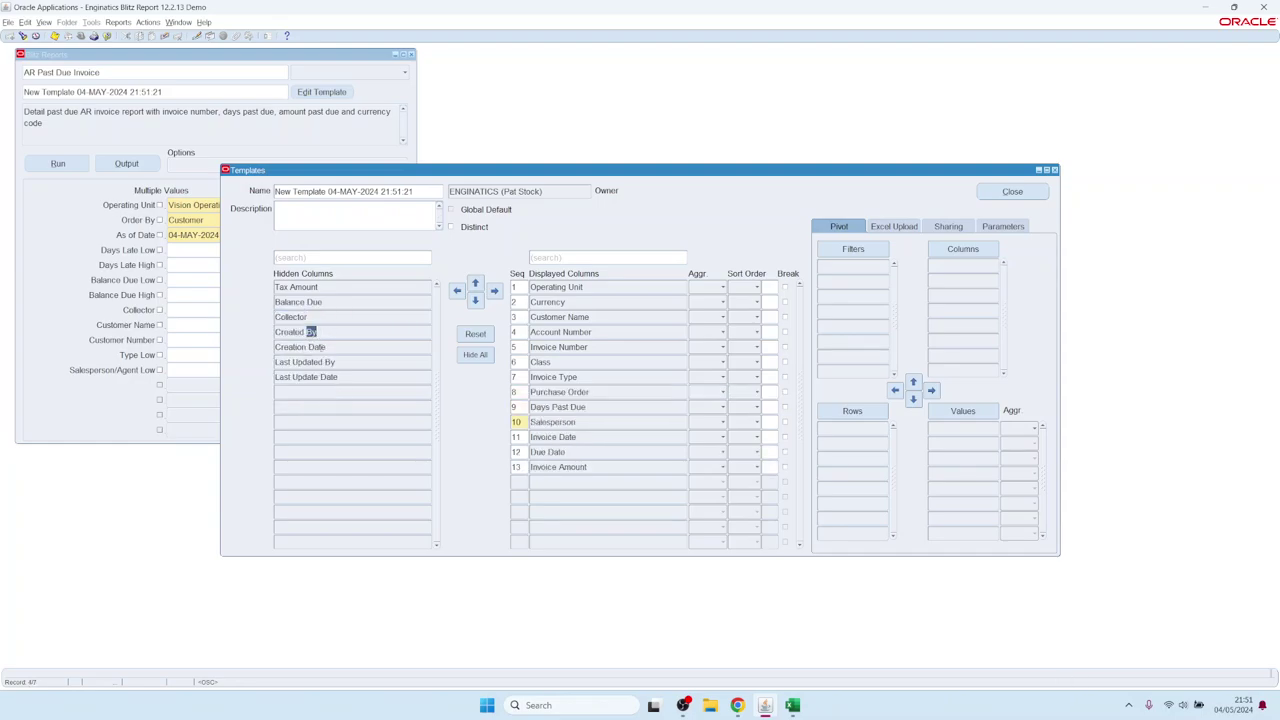
Add the hidden columns Balance Due and Created By together to the displayed columns after Salesperson.
left_click(300, 347)
left_click(300, 302)
left_click(310, 347, "shift")
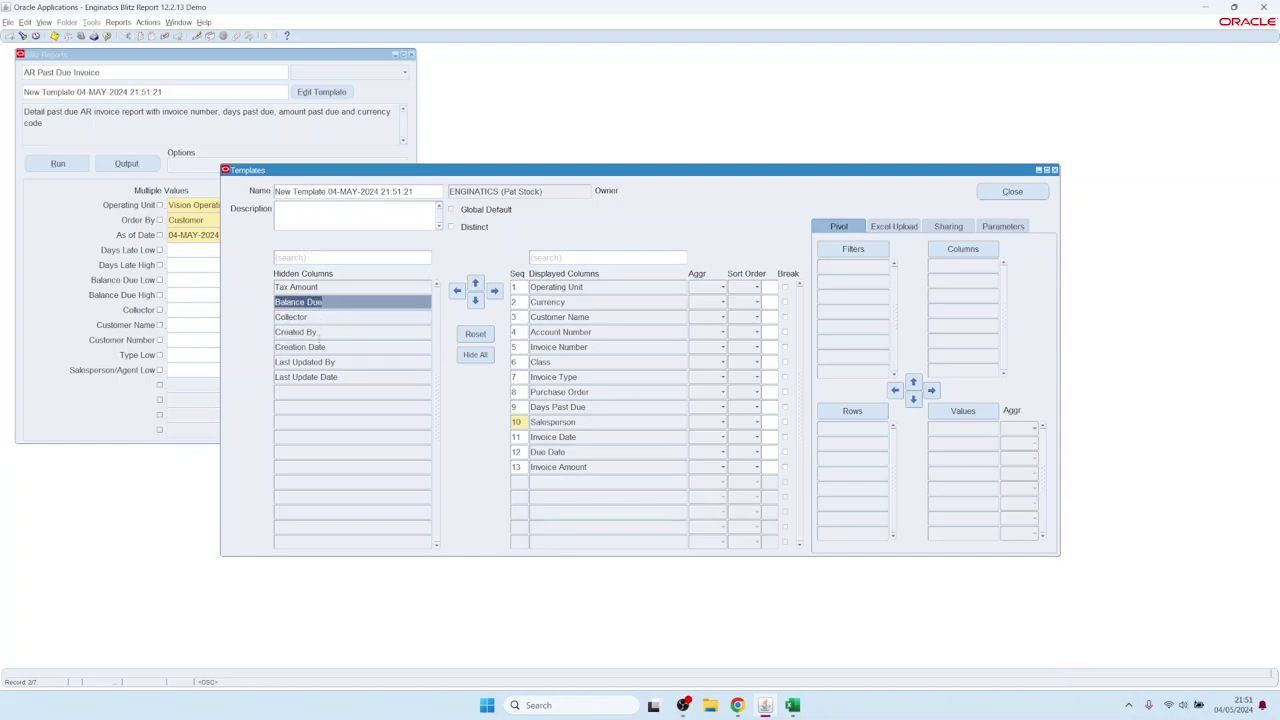
left_click(318, 332, "ctrl")
left_click(494, 290)
Move the displayed columns Invoice Number and Purchase Order up together to directly below Currency.
left_click(561, 317)
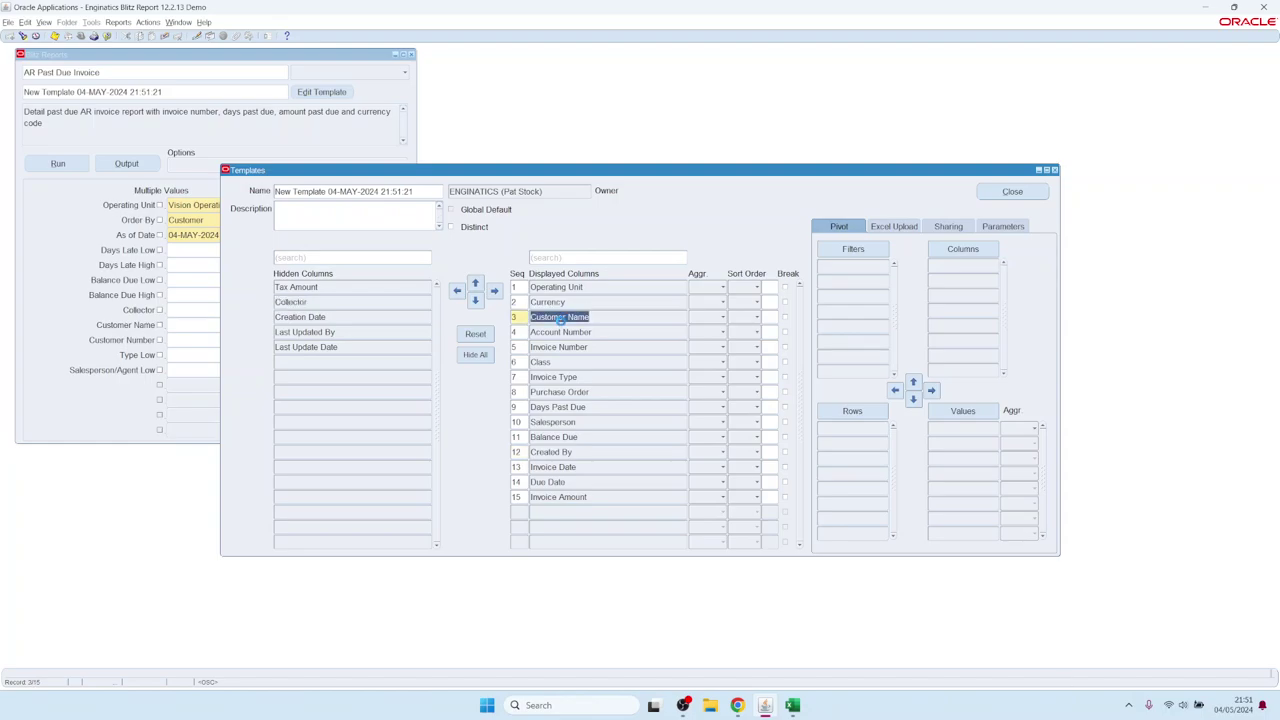
left_click(558, 392)
left_click(558, 347, "ctrl")
left_click(475, 284)
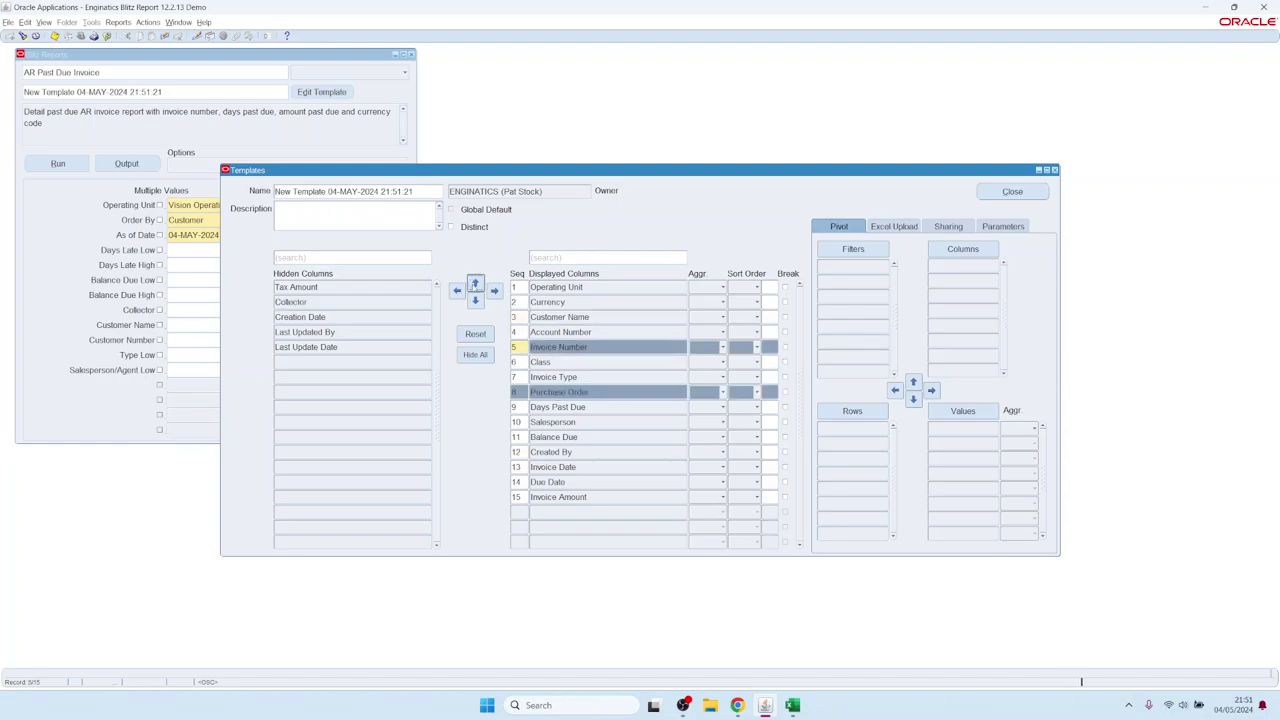
left_click(475, 284)
left_click(475, 284)
Hide Balance Due, Created By, Invoice Date and Due Date, and run the report with the template.
left_click(553, 437)
left_click(548, 482, "shift")
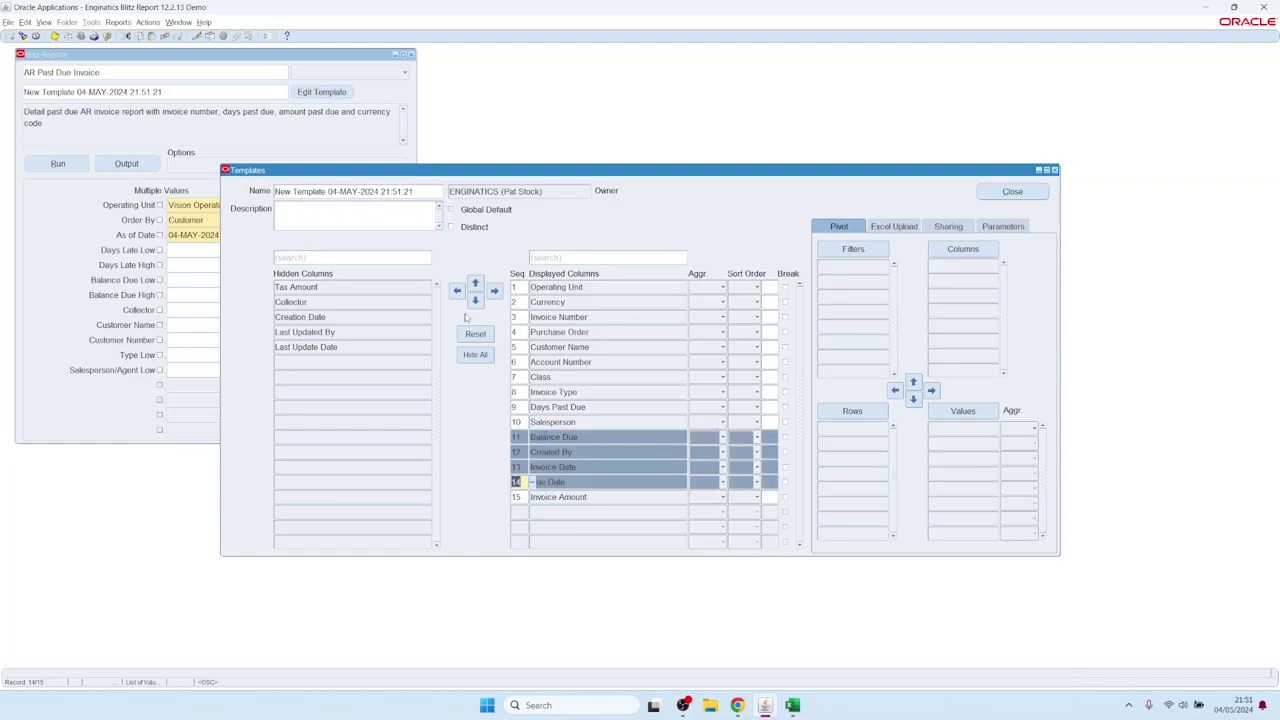
left_click(457, 290)
left_click(60, 164)
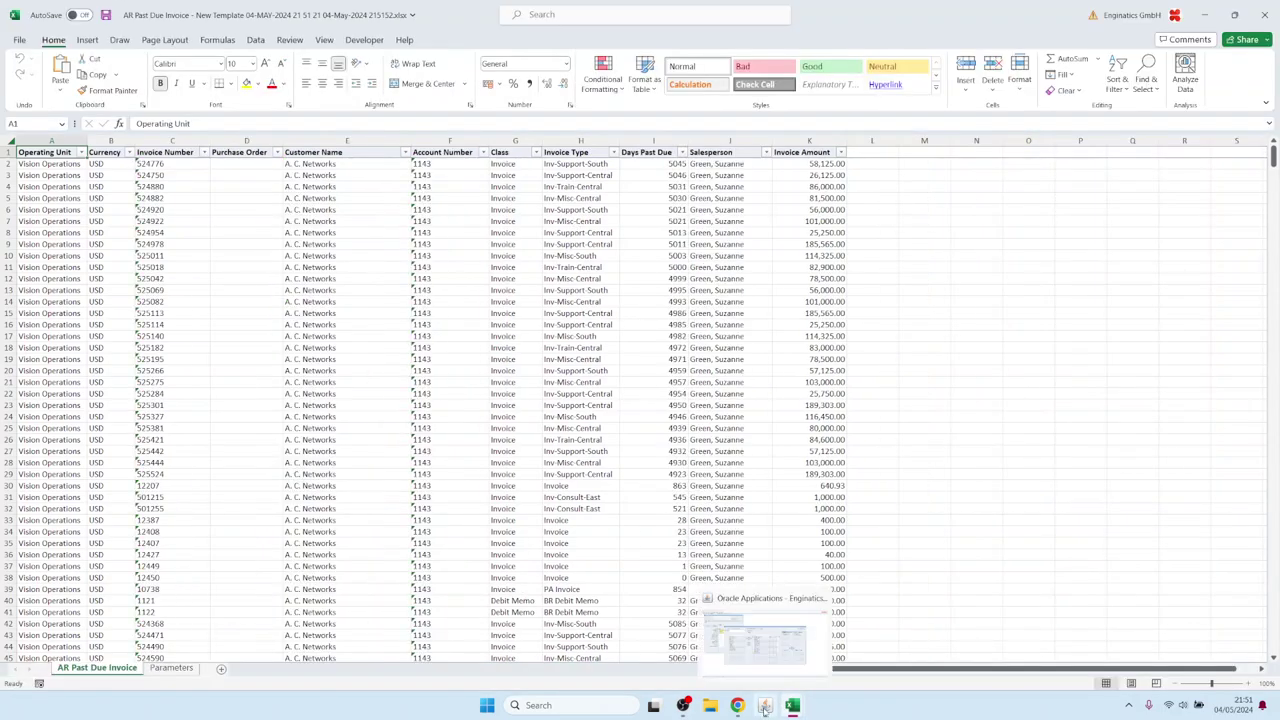
Switch to Oracle Applications and move Invoice Type, Days Past Due and Salesperson together to start at sequence 1.
left_click(776, 656)
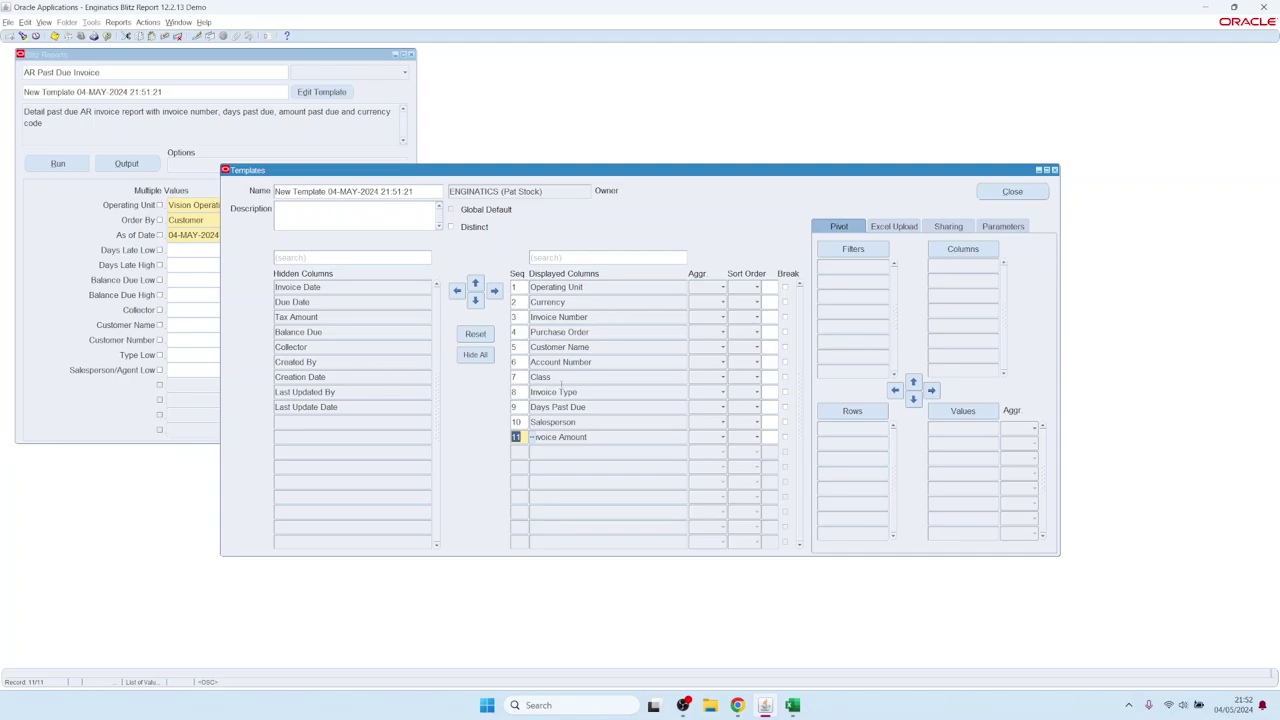
left_click(531, 392)
left_click(531, 422, "shift")
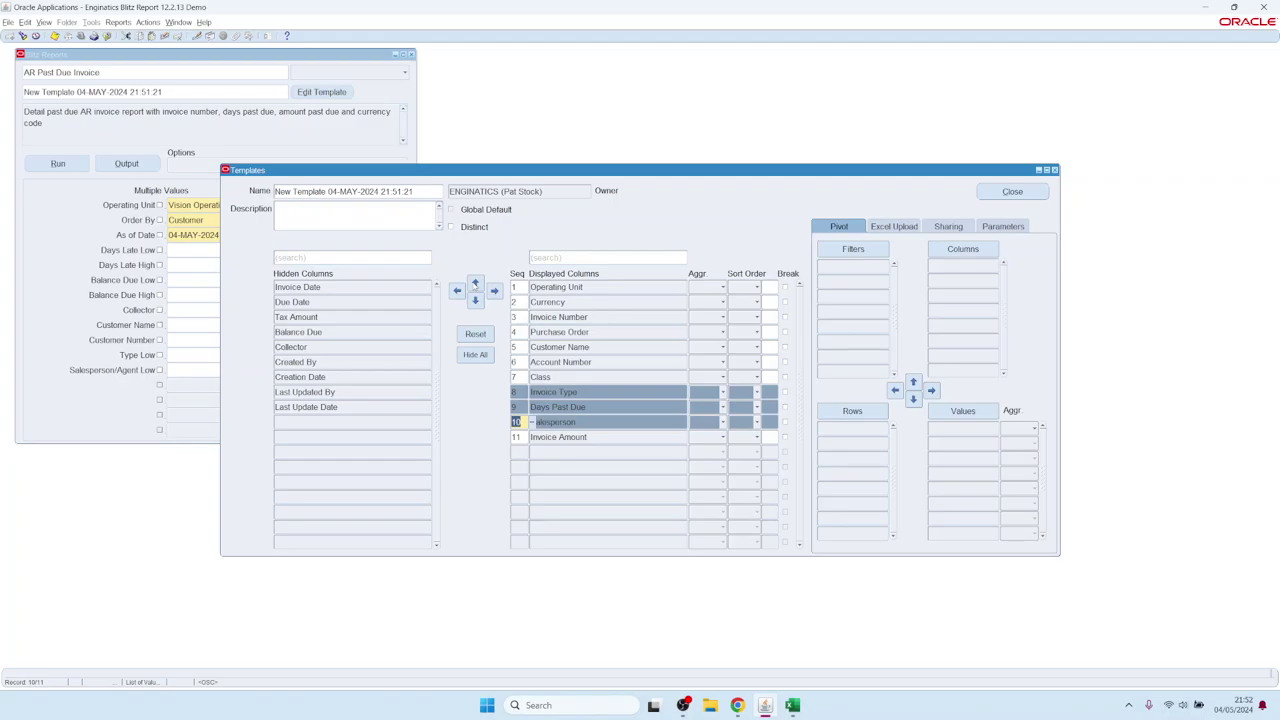
type("1")
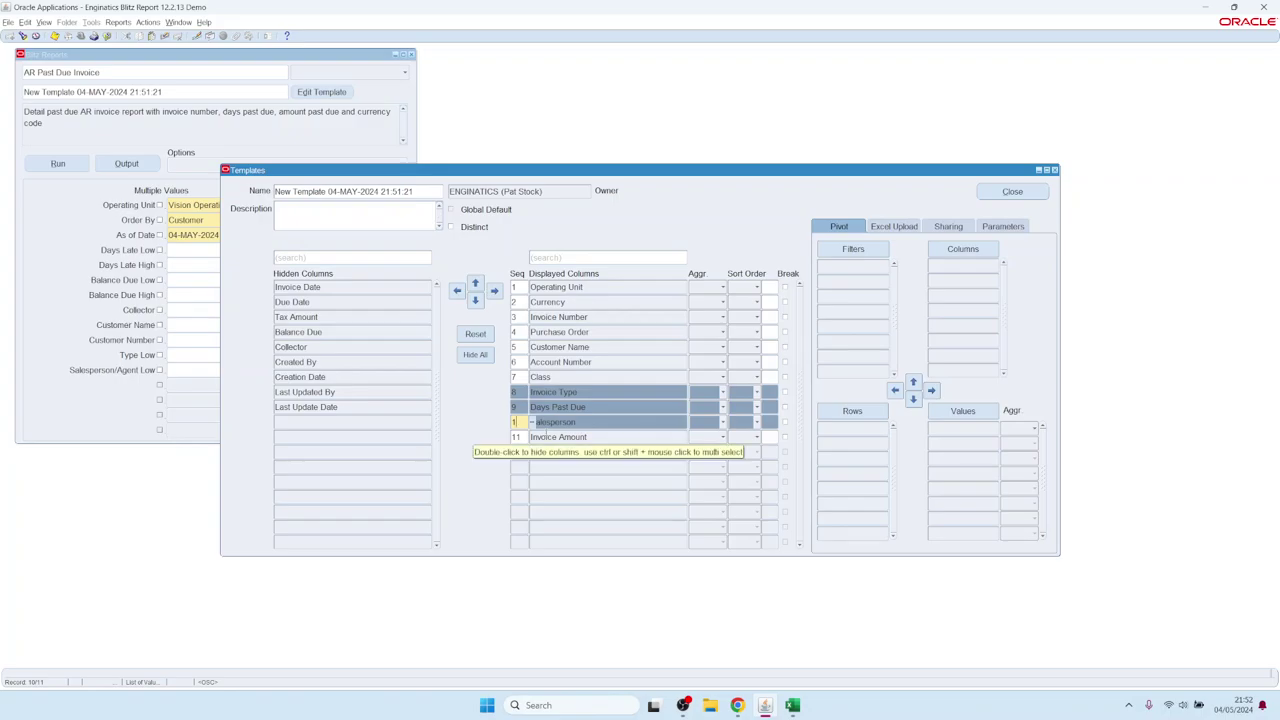
key("Return")
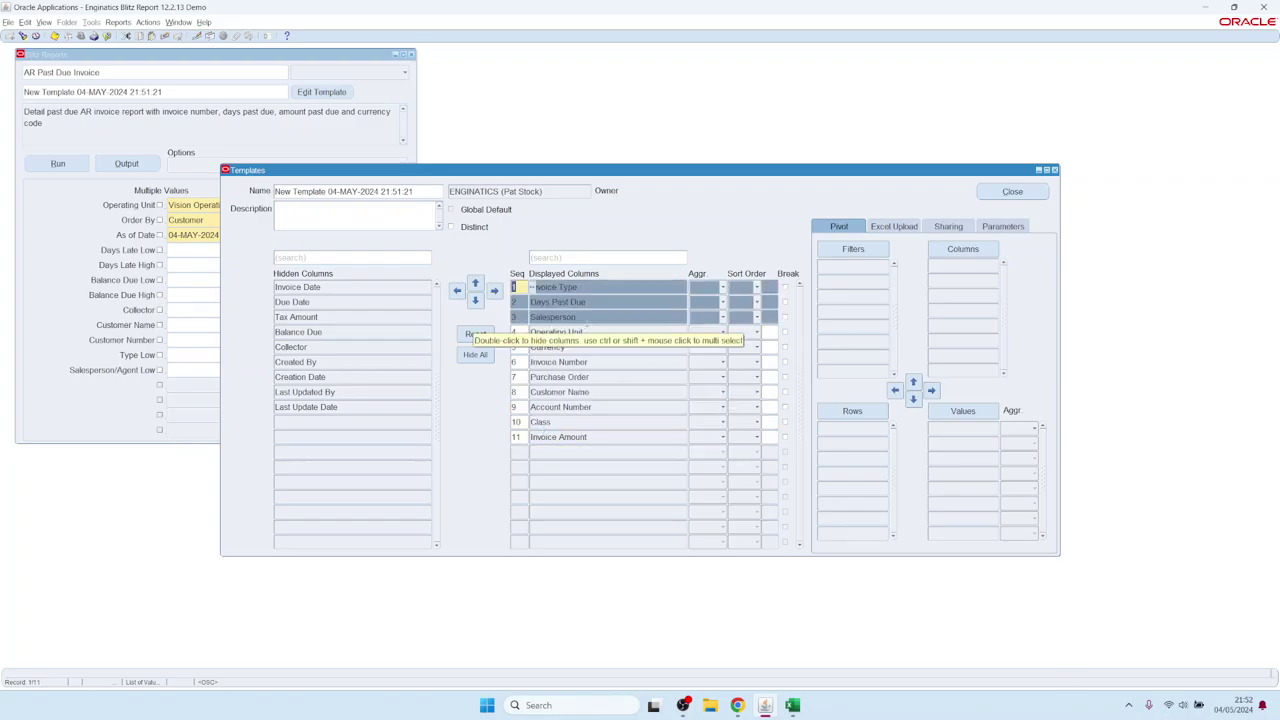
left_click(570, 331)
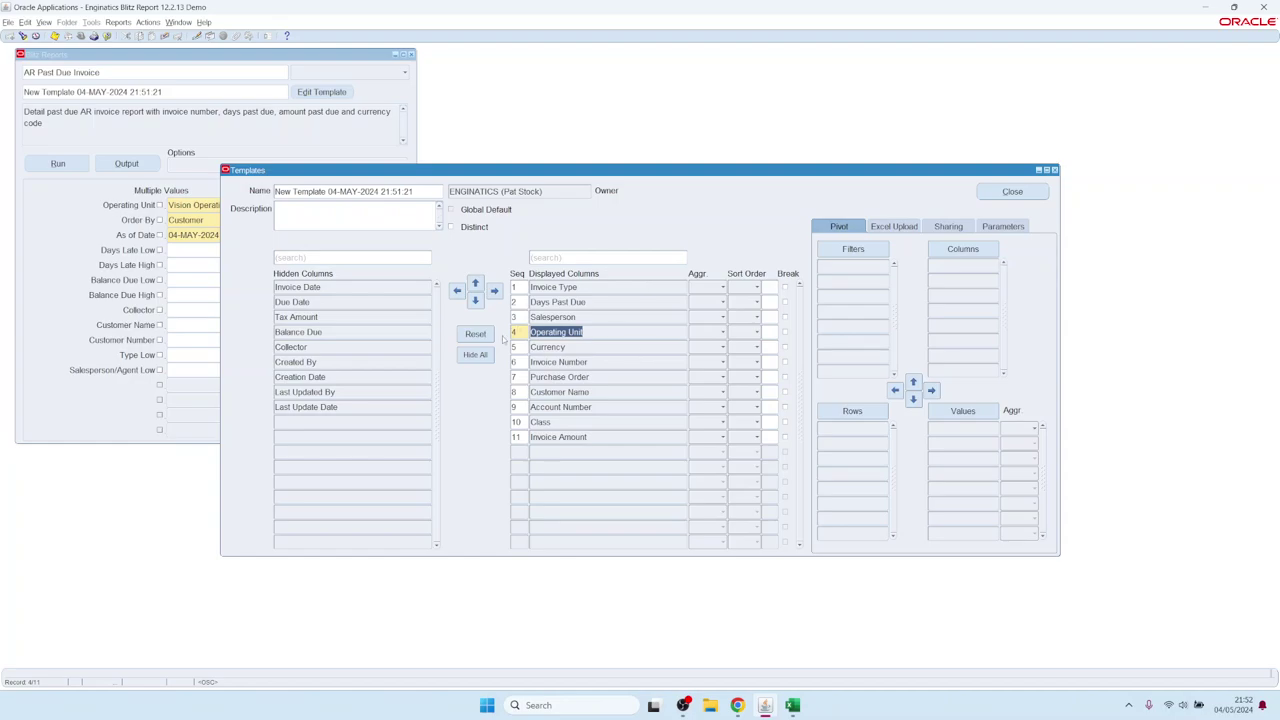
Check the aggregation and sort order options of the displayed columns, and reset the template's column layout.
left_click(716, 288)
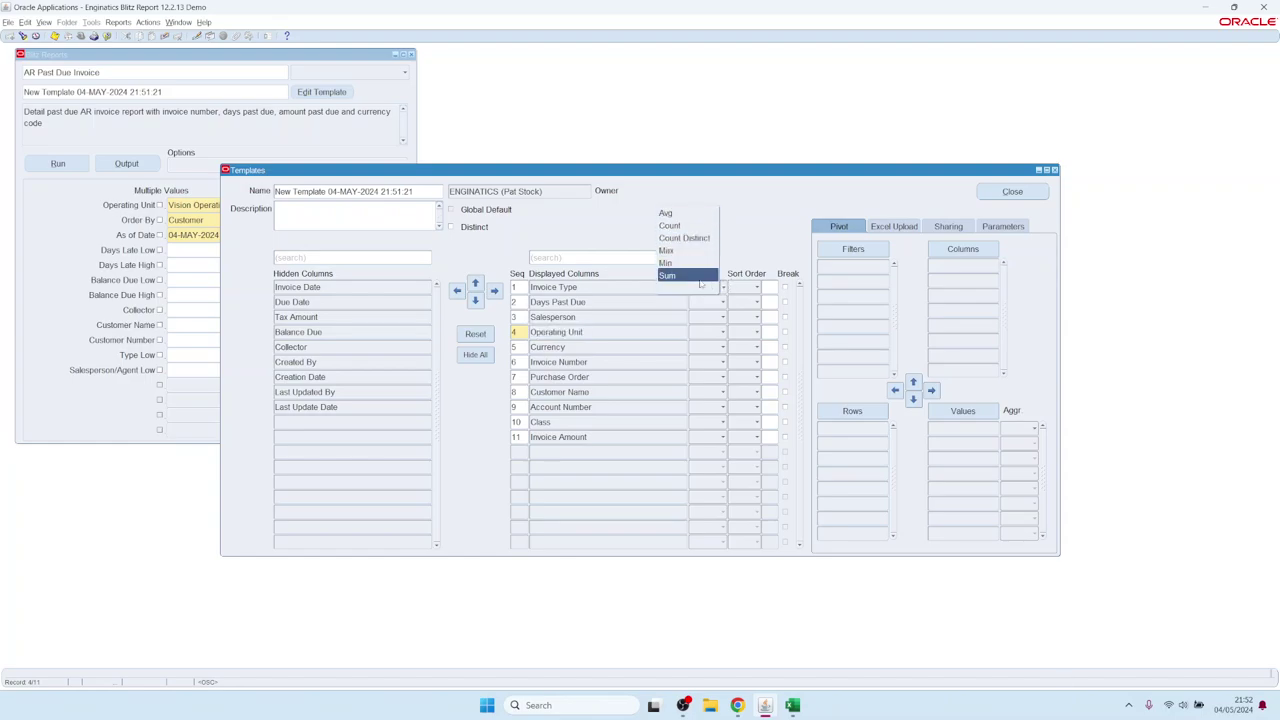
left_click(660, 333)
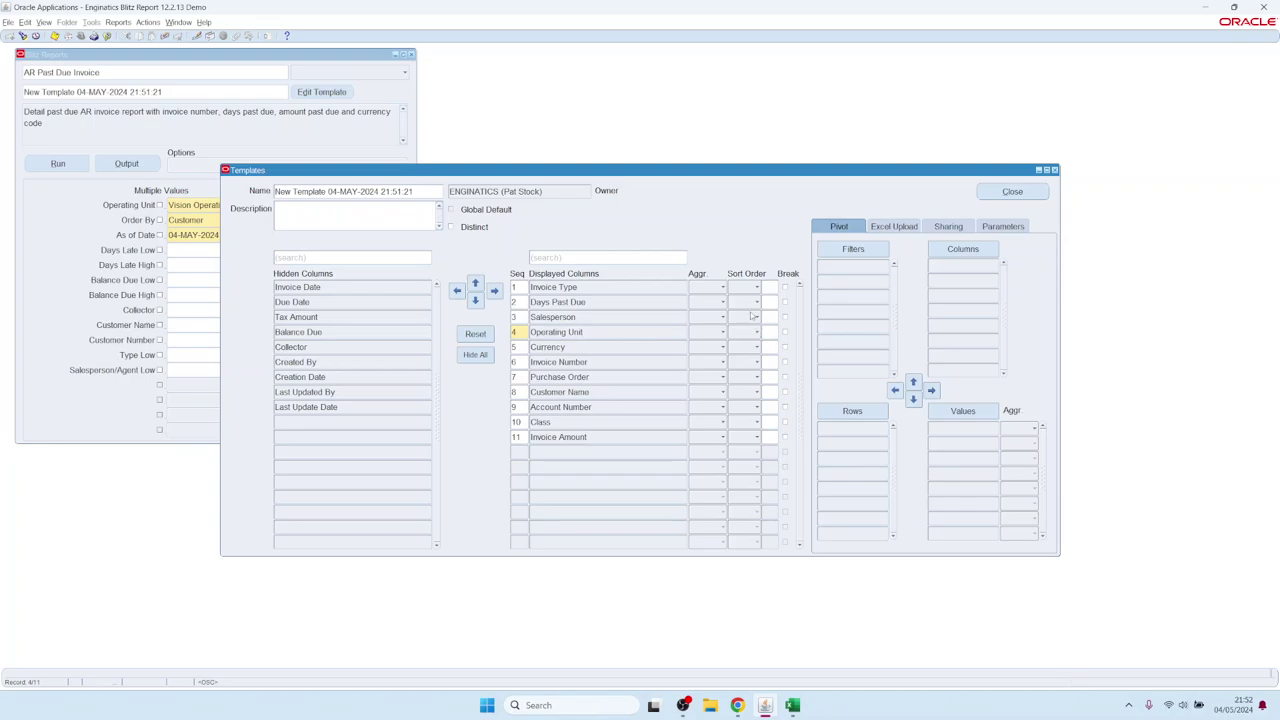
left_click(753, 316)
left_click(503, 336)
left_click(475, 334)
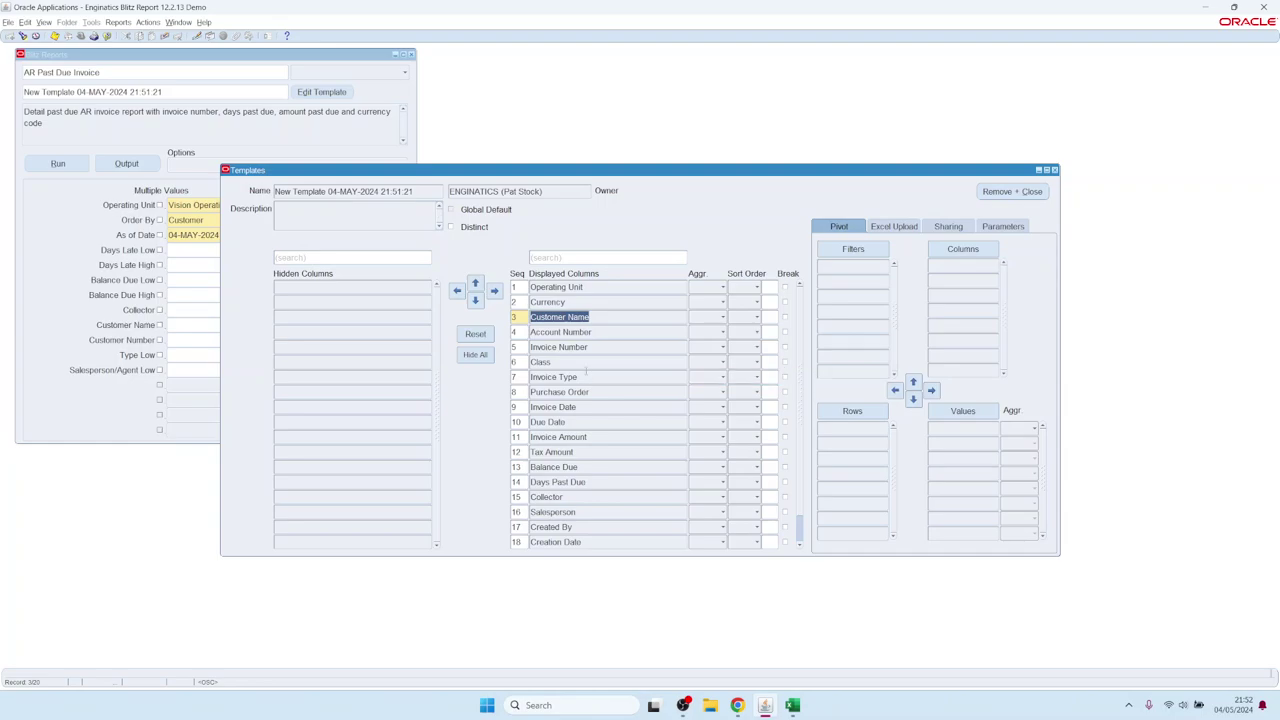
Enable the break on the Class column and run the report.
left_click(560, 362)
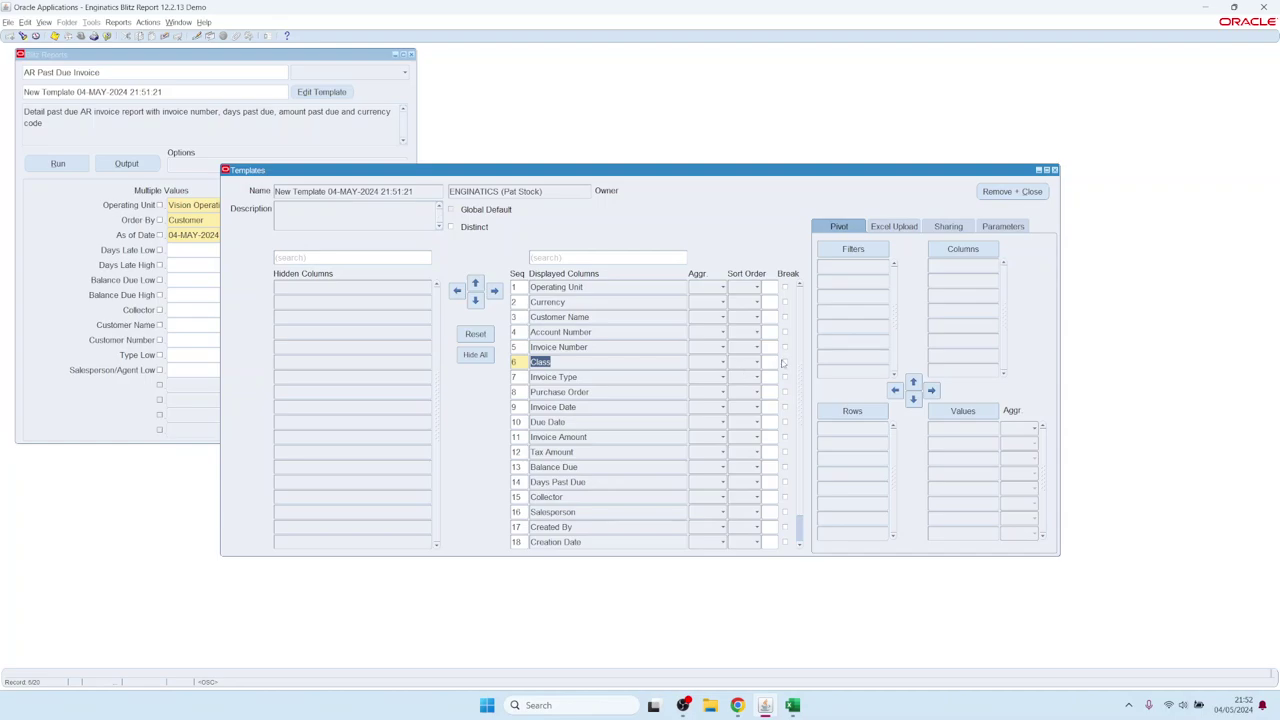
left_click(785, 362)
left_click(75, 165)
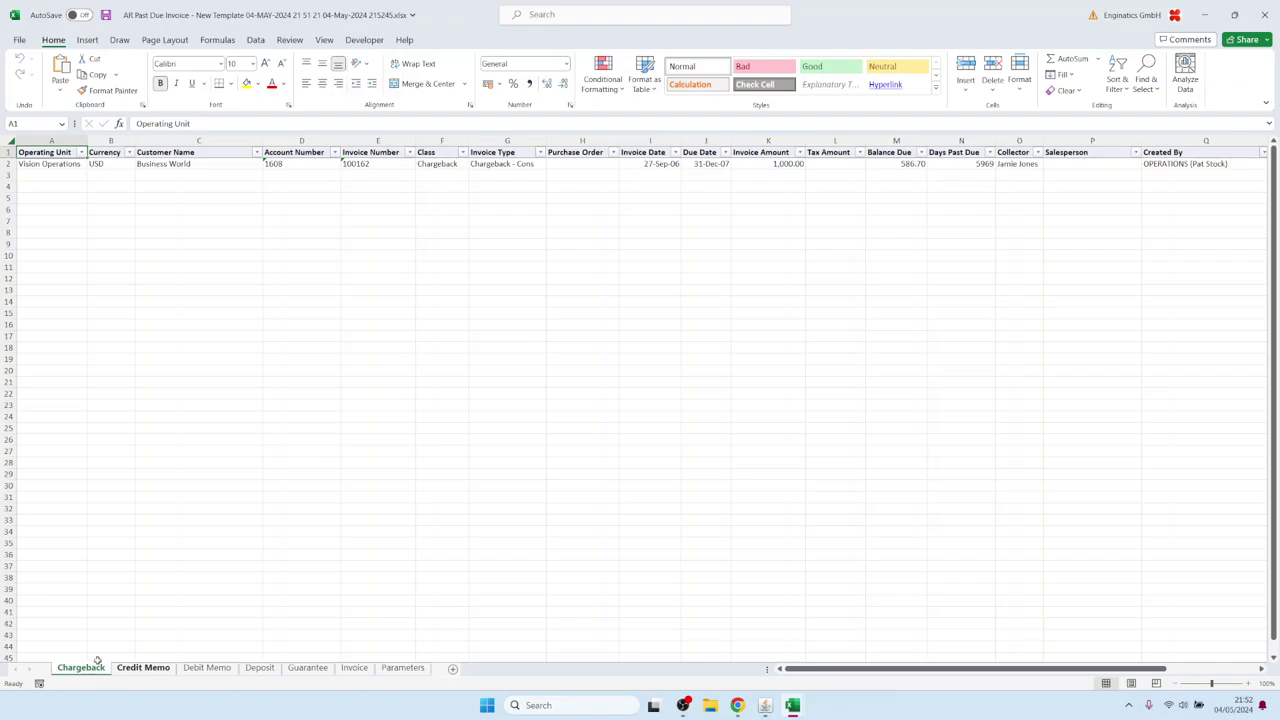
Examine the Credit Memo, Debit Memo and Guarantee sheets, selecting the Class values on the Guarantee sheet.
left_click(148, 667)
left_click(202, 668)
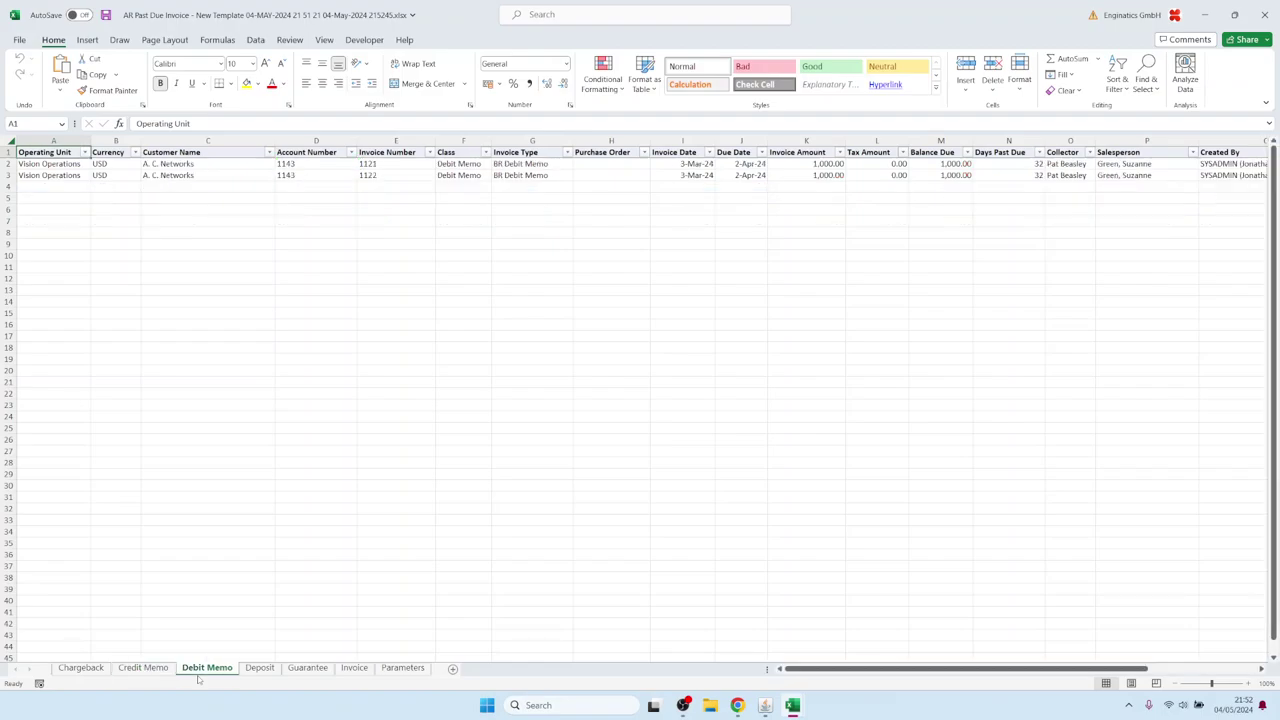
left_click(306, 668)
left_click_drag(459, 166, 461, 196)
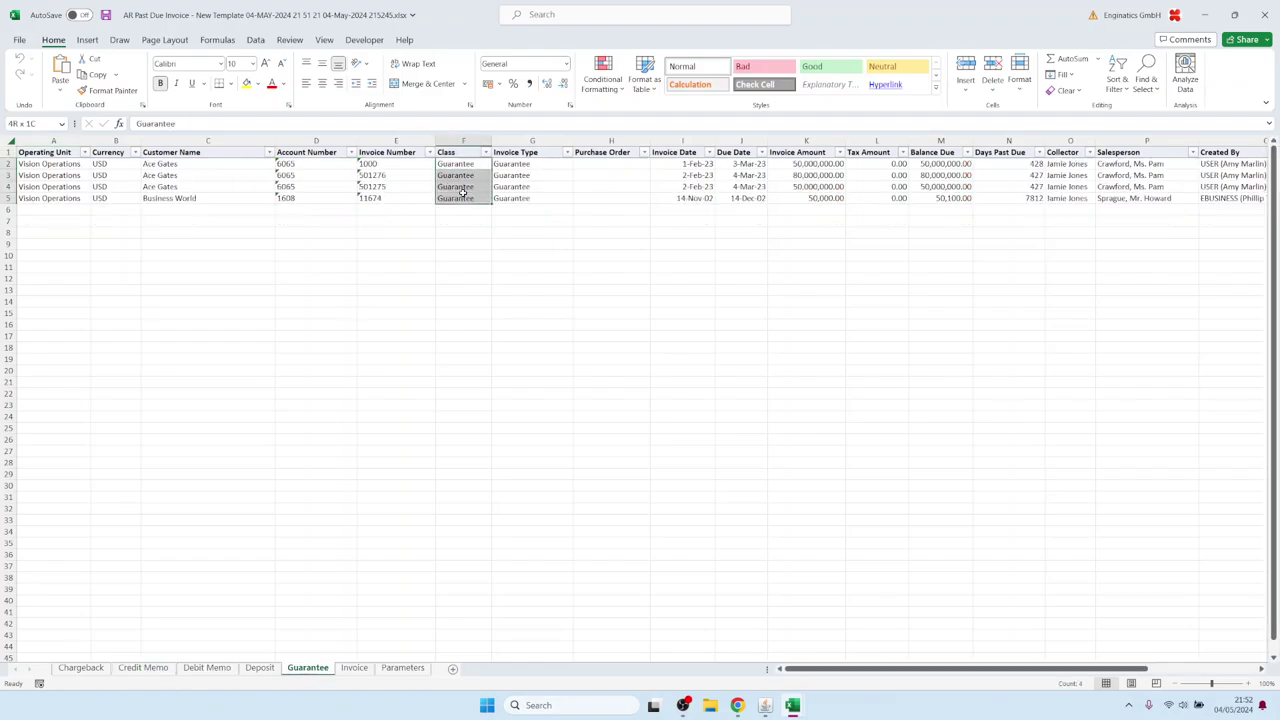
Examine the Parameters sheet's run details, from the report name down to the As of Date and the Request Id.
left_click(404, 668)
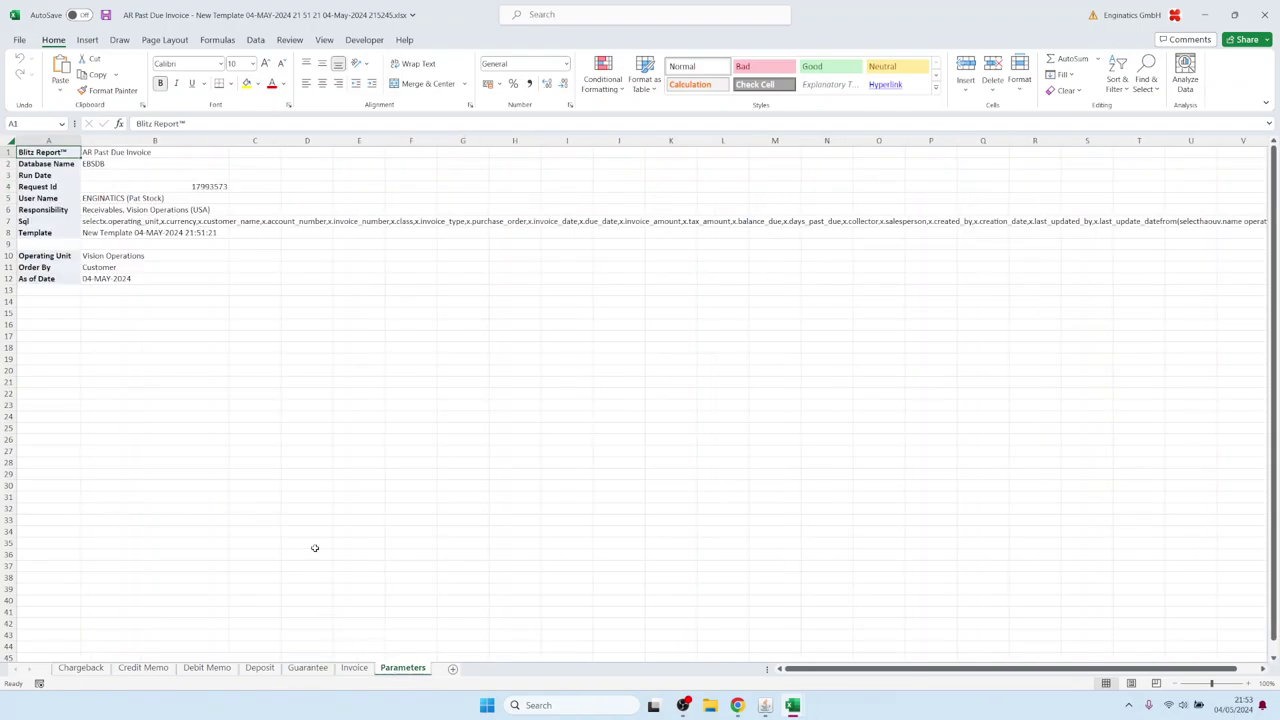
left_click(120, 152)
left_click_drag(120, 152, 116, 278)
left_click(160, 187)
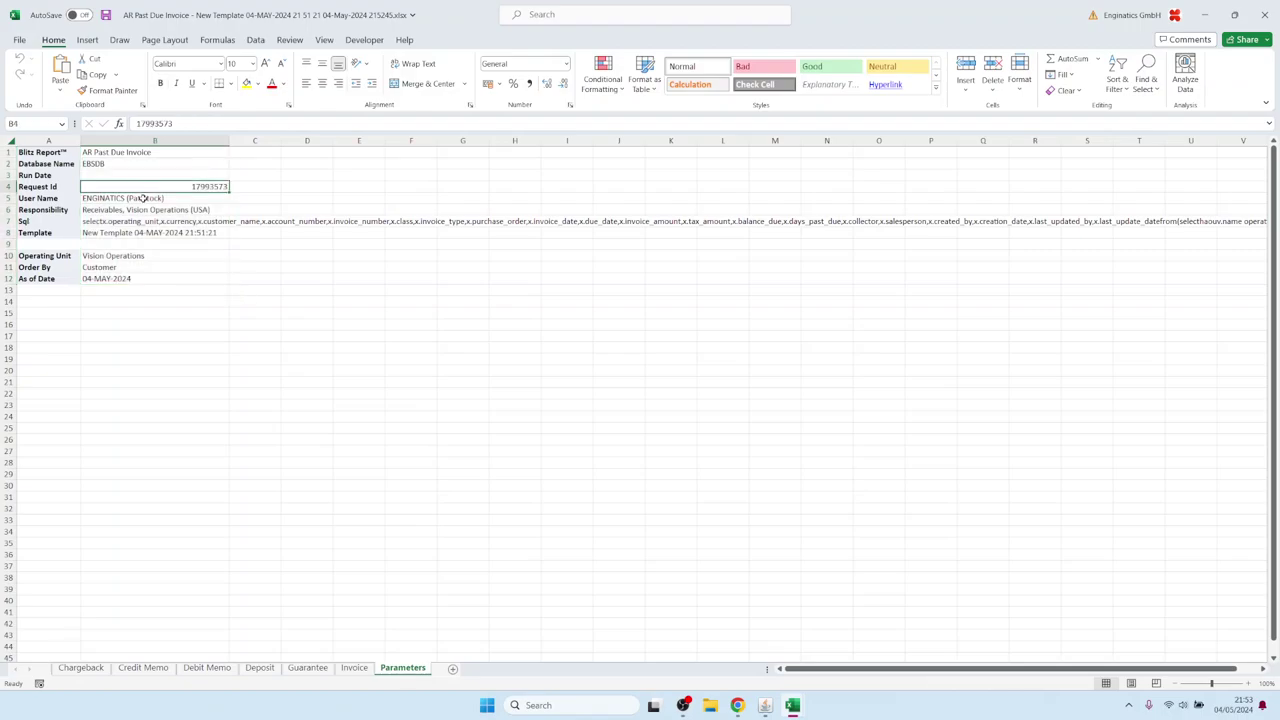
Switch to Oracle Applications, reset the template's columns, and open the template's Excel Upload settings.
mouse_move(765, 708)
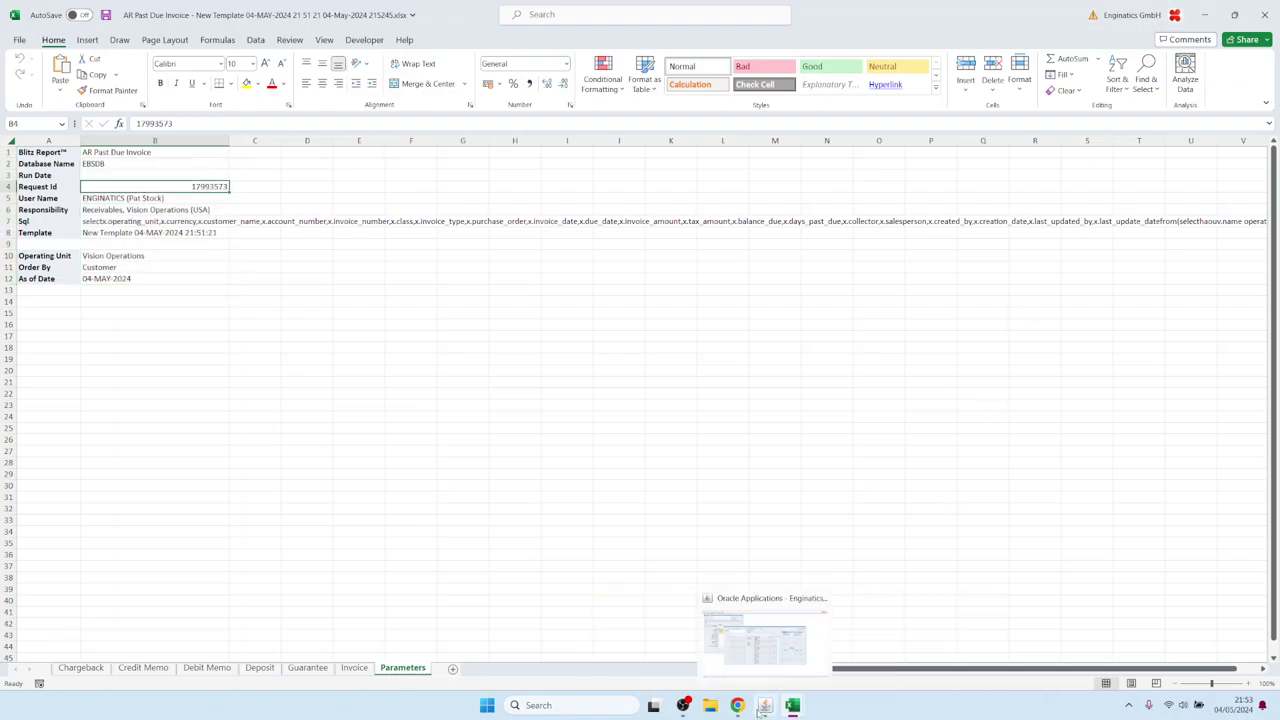
left_click(777, 660)
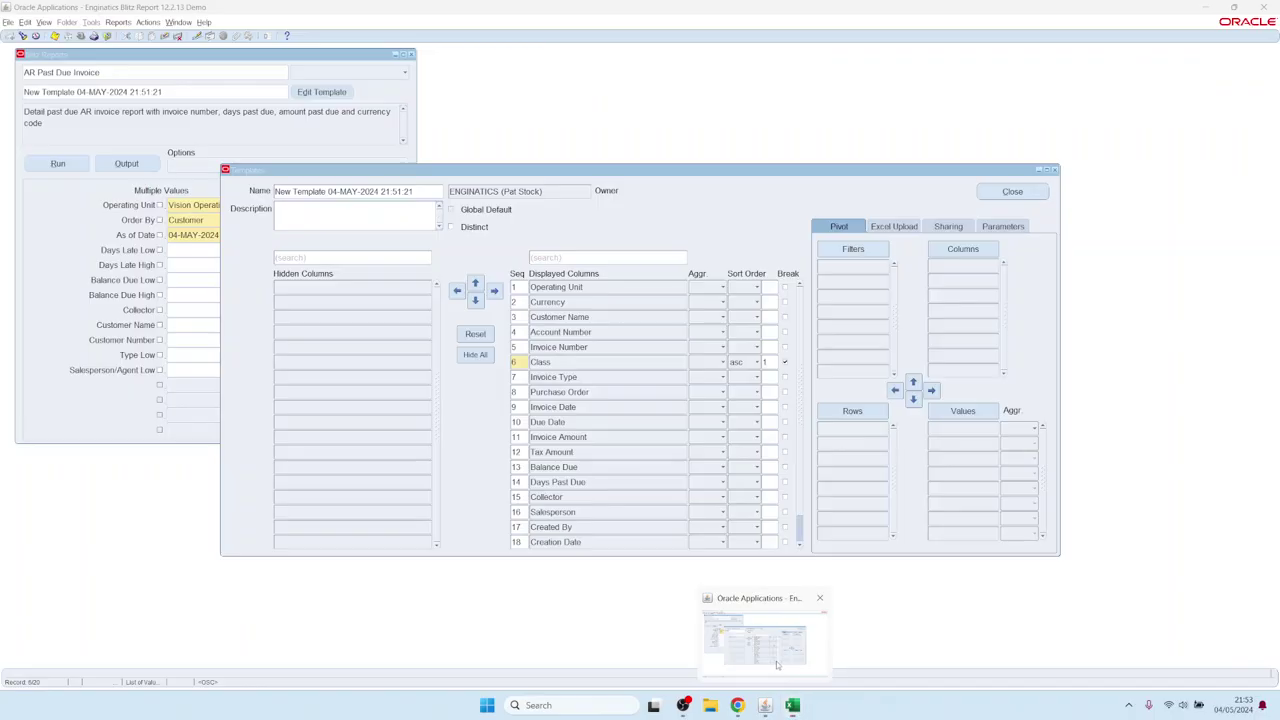
left_click(476, 334)
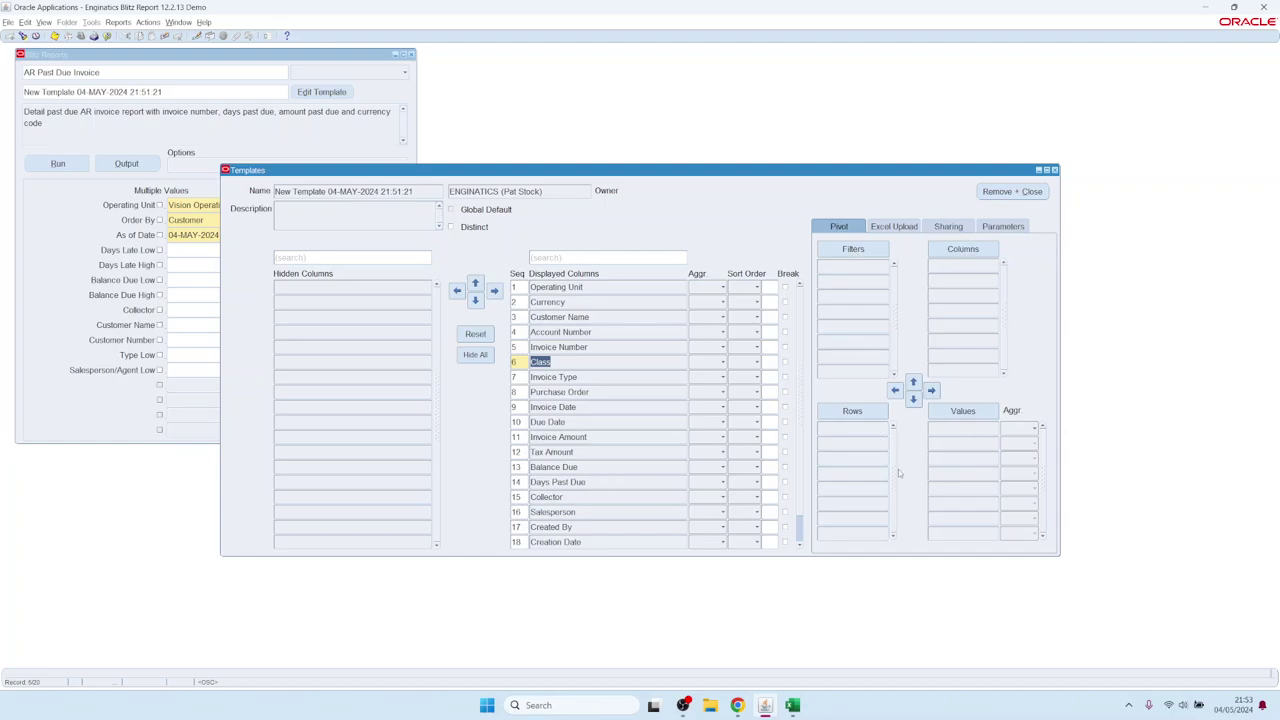
left_click(896, 228)
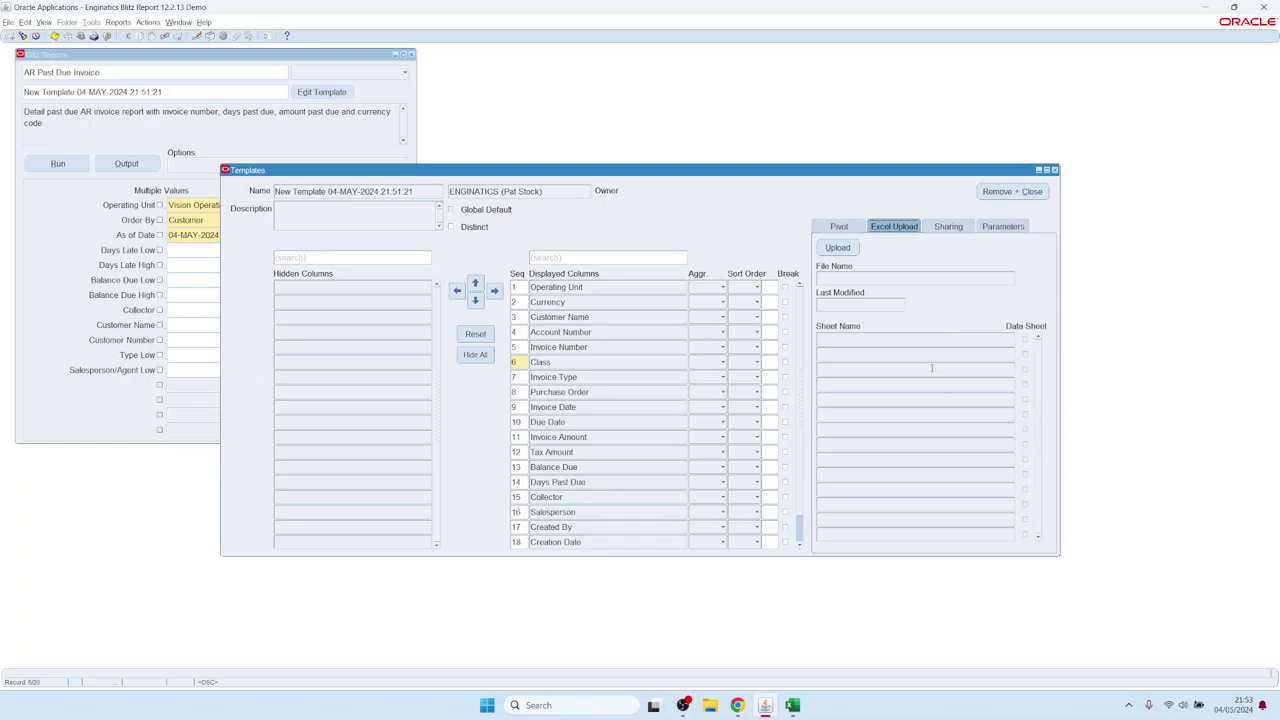
Review the template's Sharing settings, including the available levels, and its Excluded Parameters list.
left_click(947, 227)
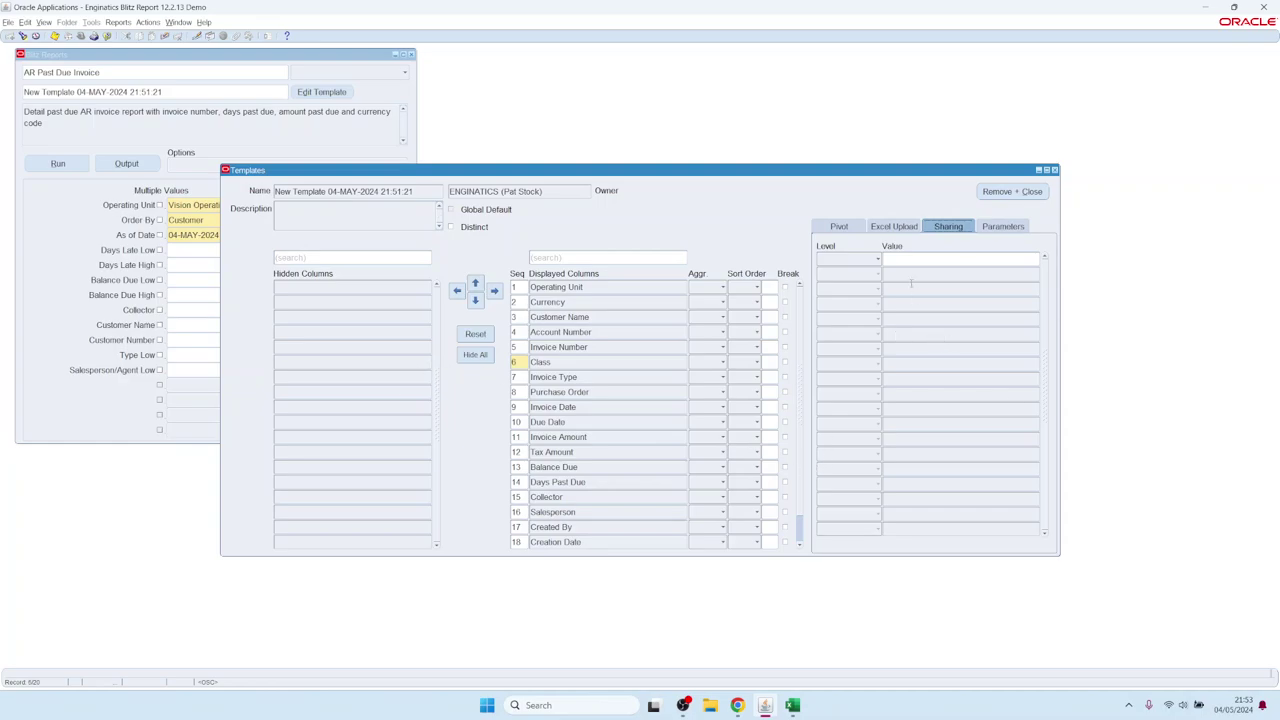
left_click(875, 262)
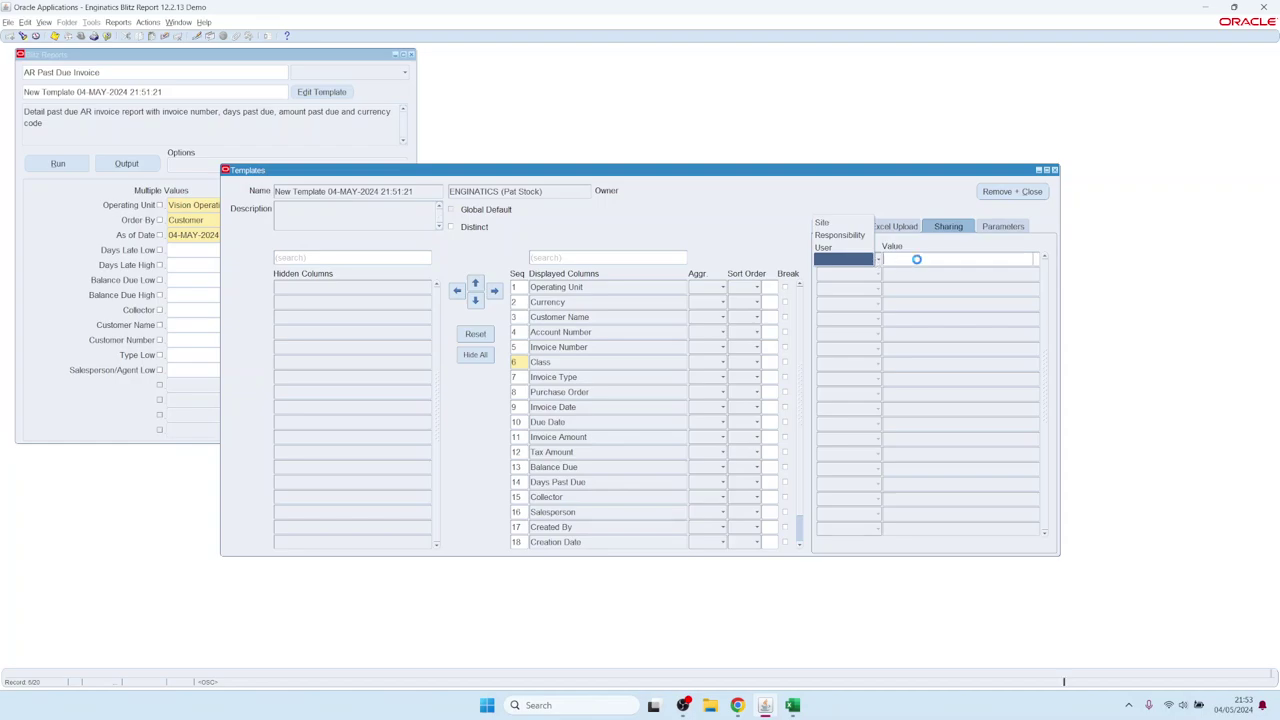
left_click(917, 260)
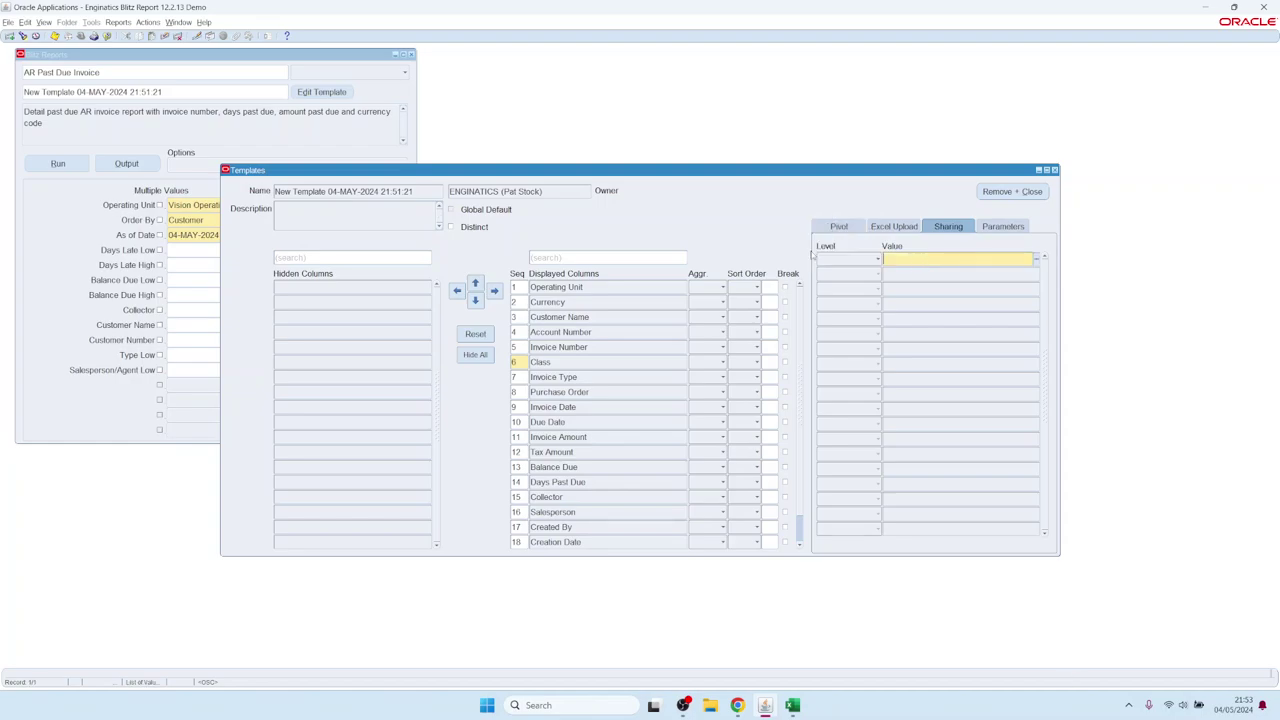
left_click(1003, 227)
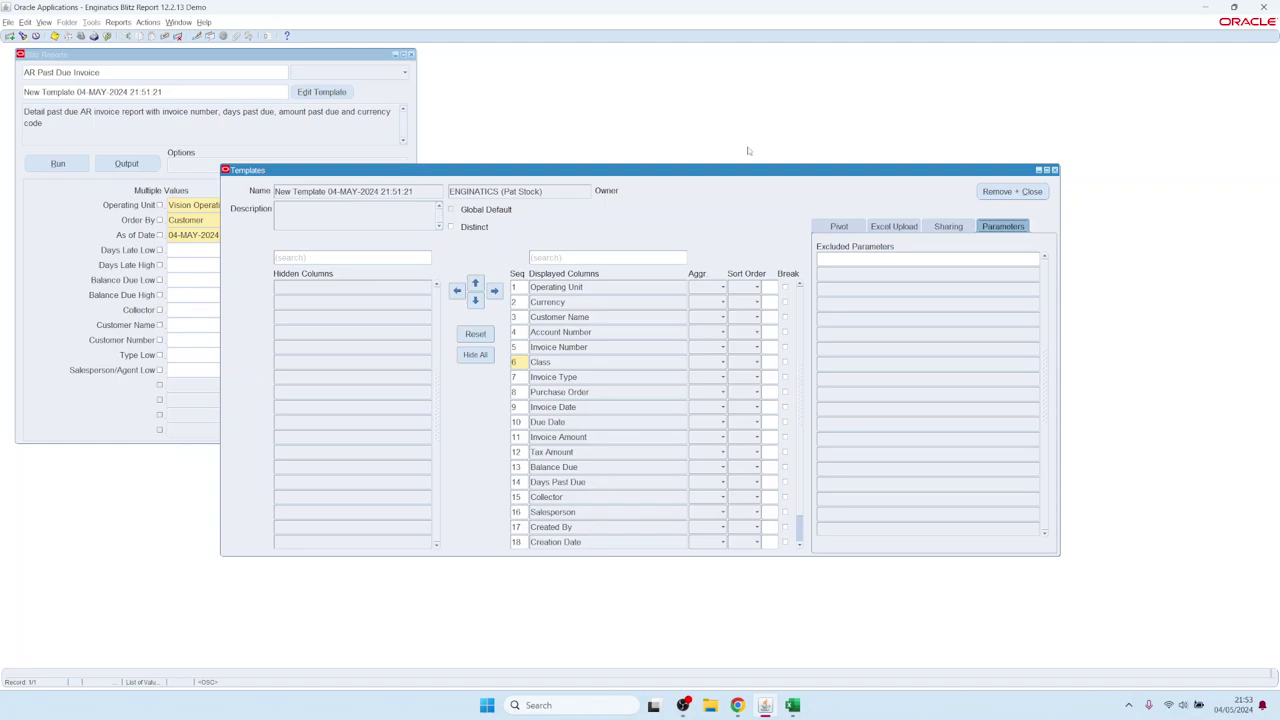
Add Class and Invoice Type as the template's pivot rows, and Invoice Amount and Tax Amount, searching columns for "amou", as its values.
left_click(839, 227)
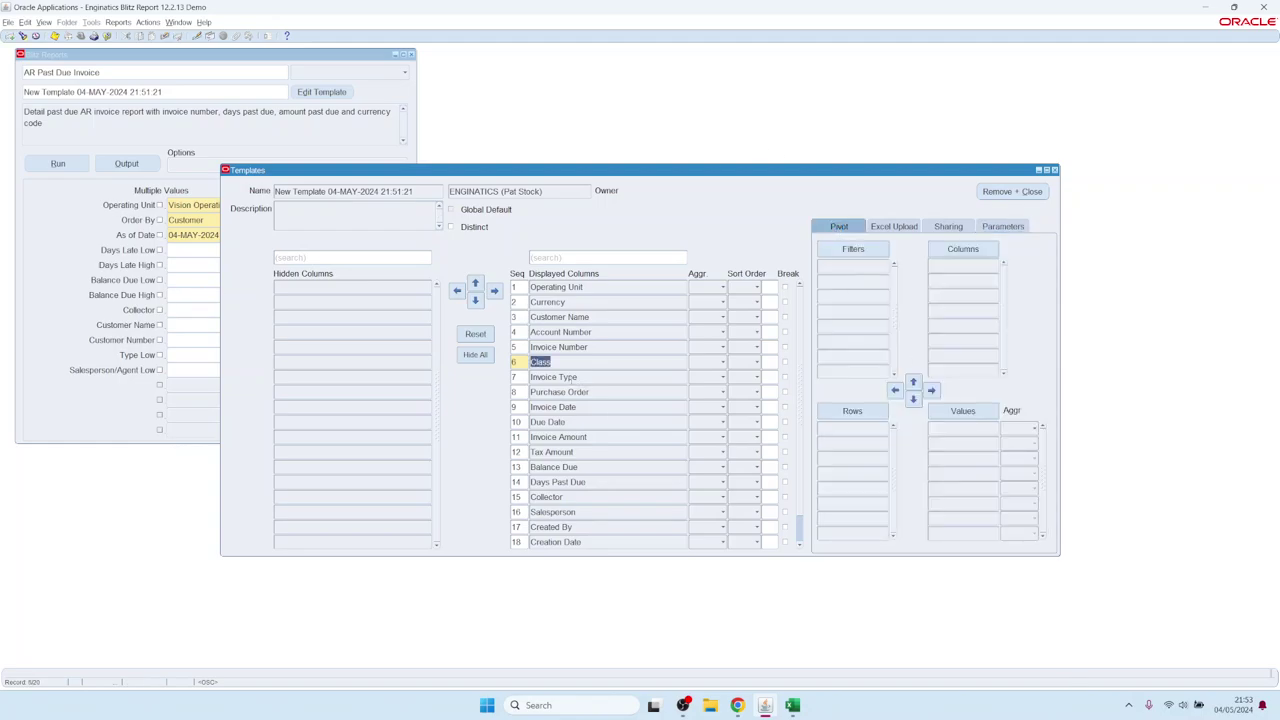
left_click(557, 376, "shift")
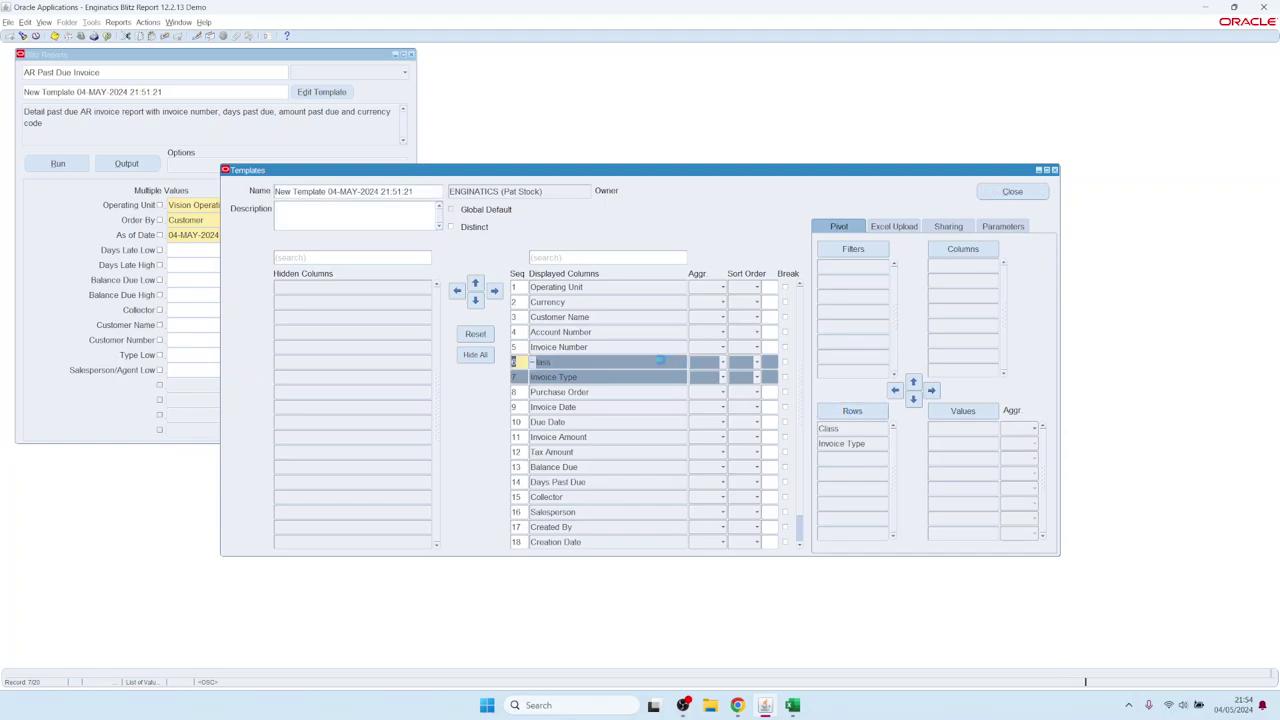
left_click(558, 257)
type("am")
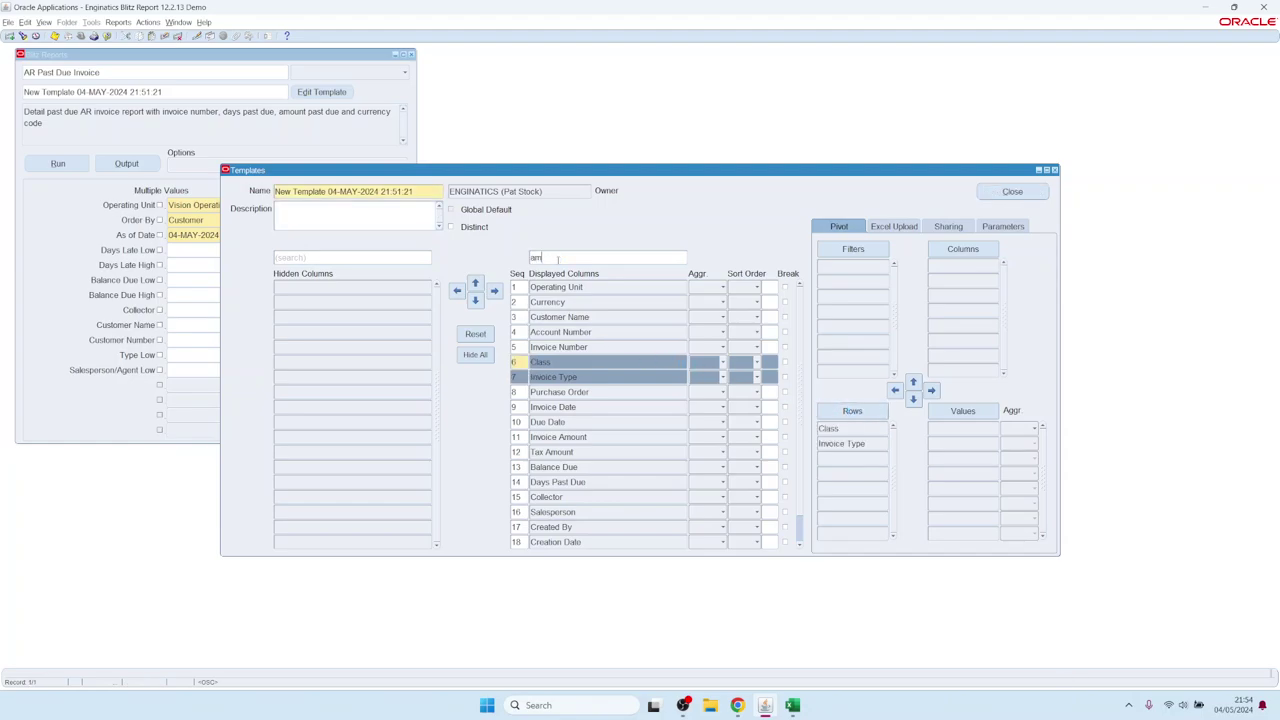
type("ou")
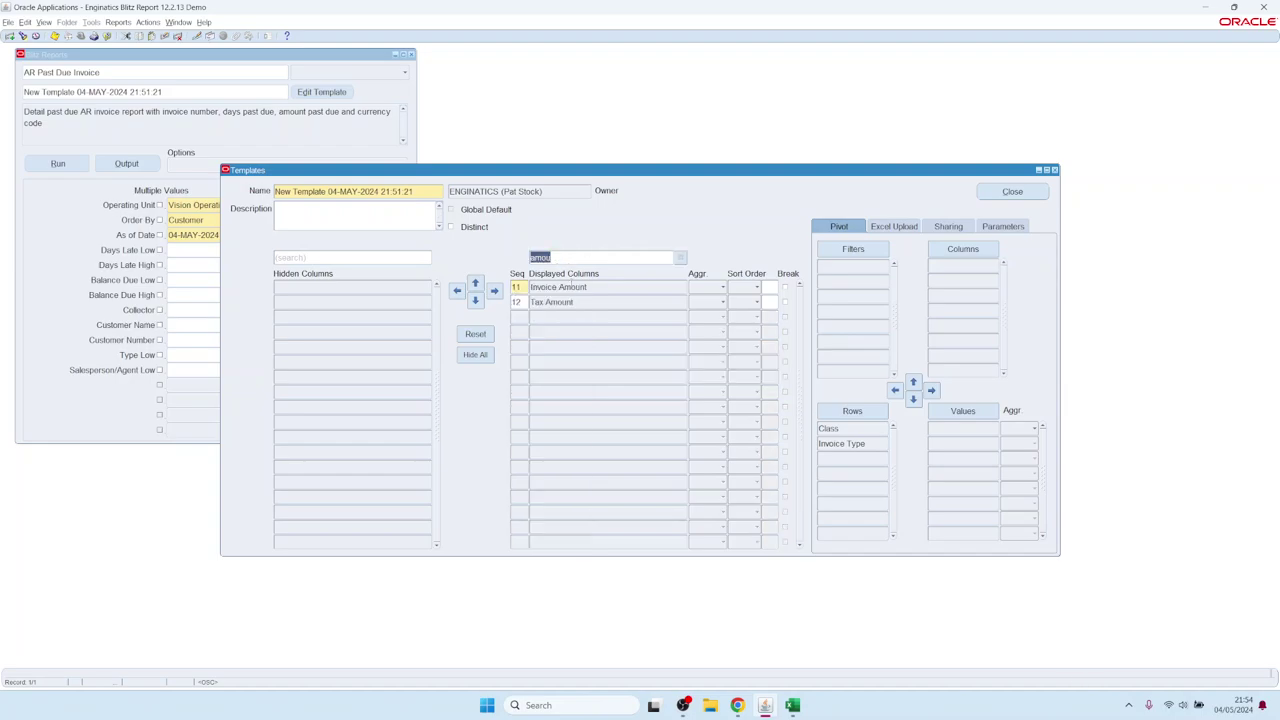
left_click(558, 287)
left_click(552, 302, "shift")
left_click_drag(552, 302, 960, 428)
left_click(679, 257)
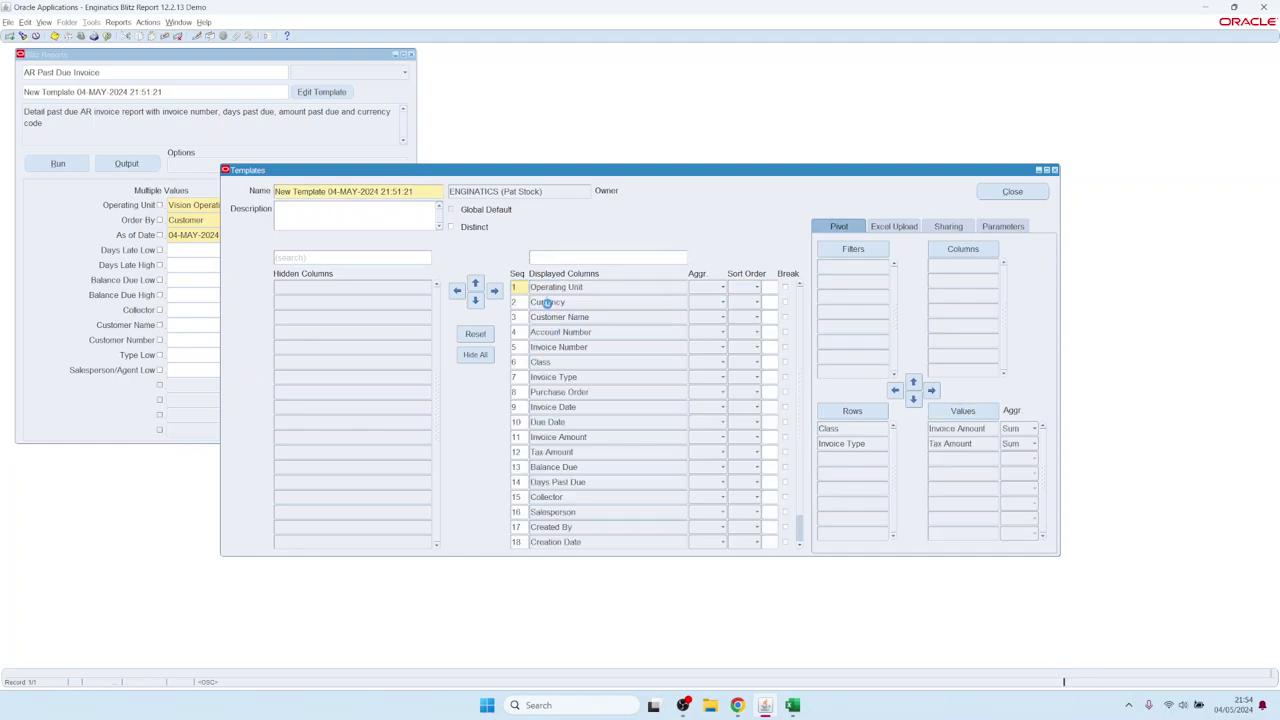
Add Currency to the template's pivot columns and run the report.
left_click_drag(547, 302, 962, 264)
left_click(57, 163)
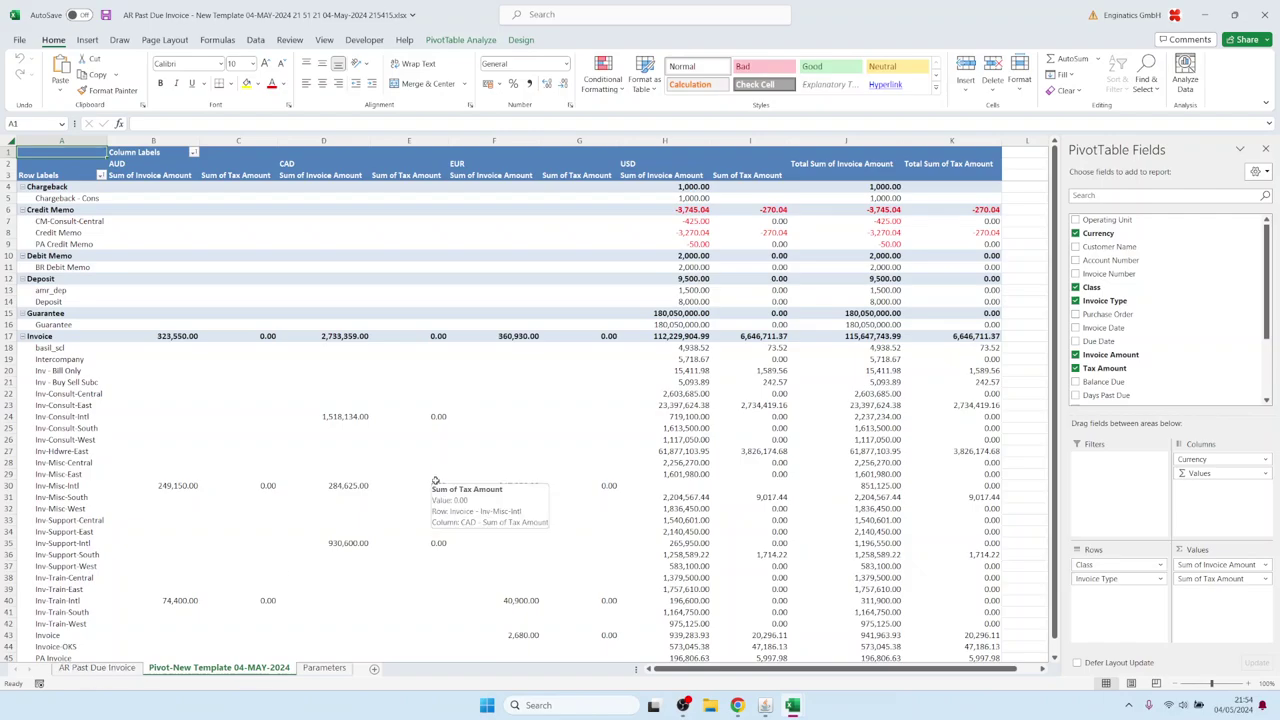
Check the AR Past Due Invoice data sheet, and remove Currency from the column fields of the generated pivot table.
left_click(100, 667)
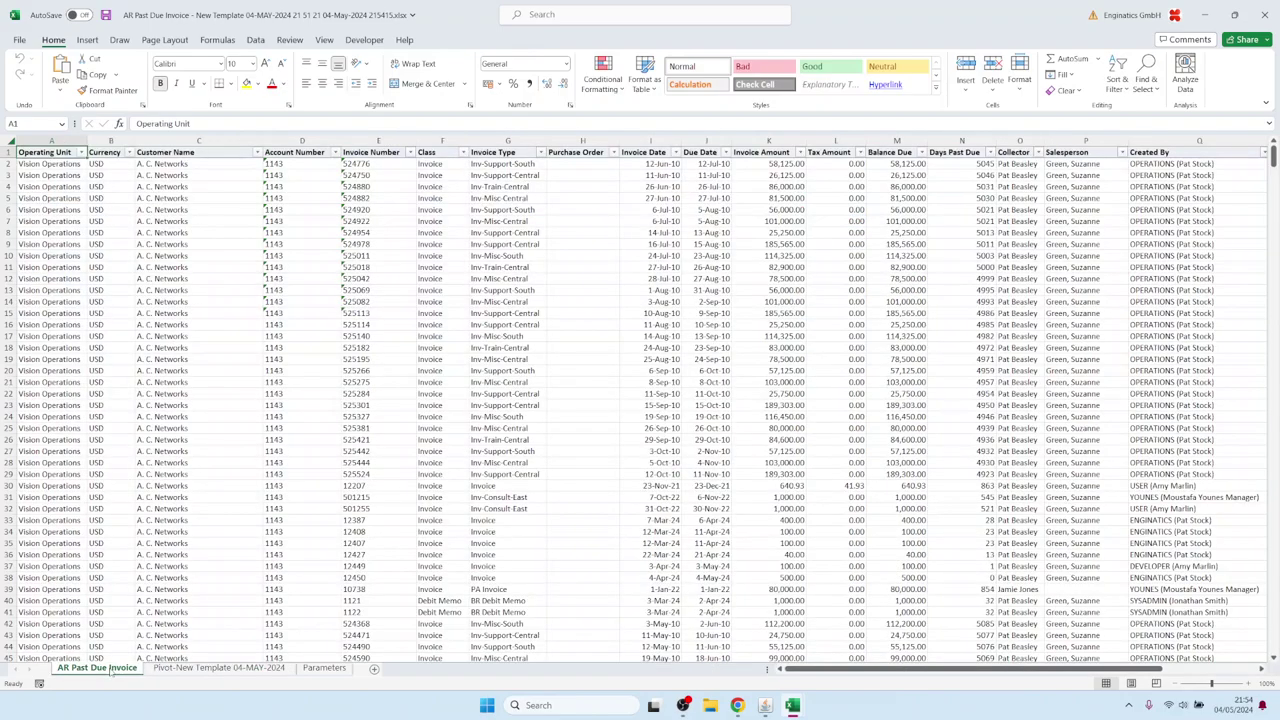
left_click(210, 667)
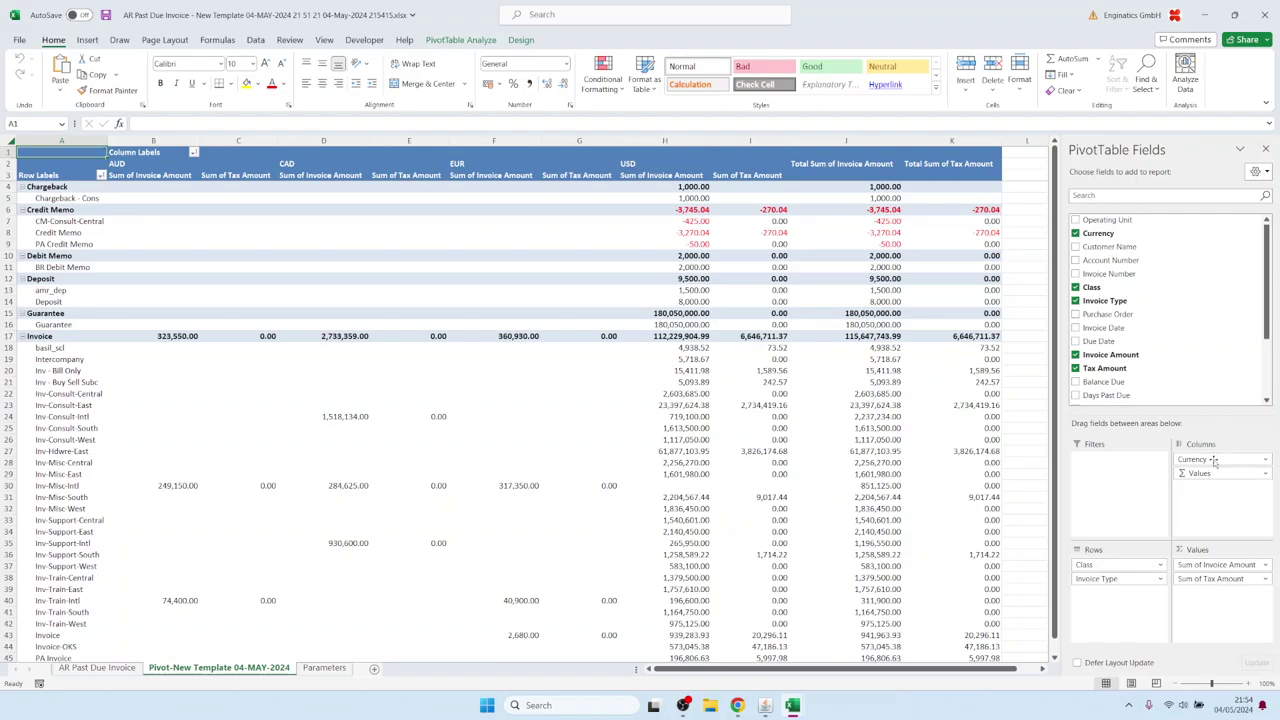
left_click_drag(1220, 459, 390, 383)
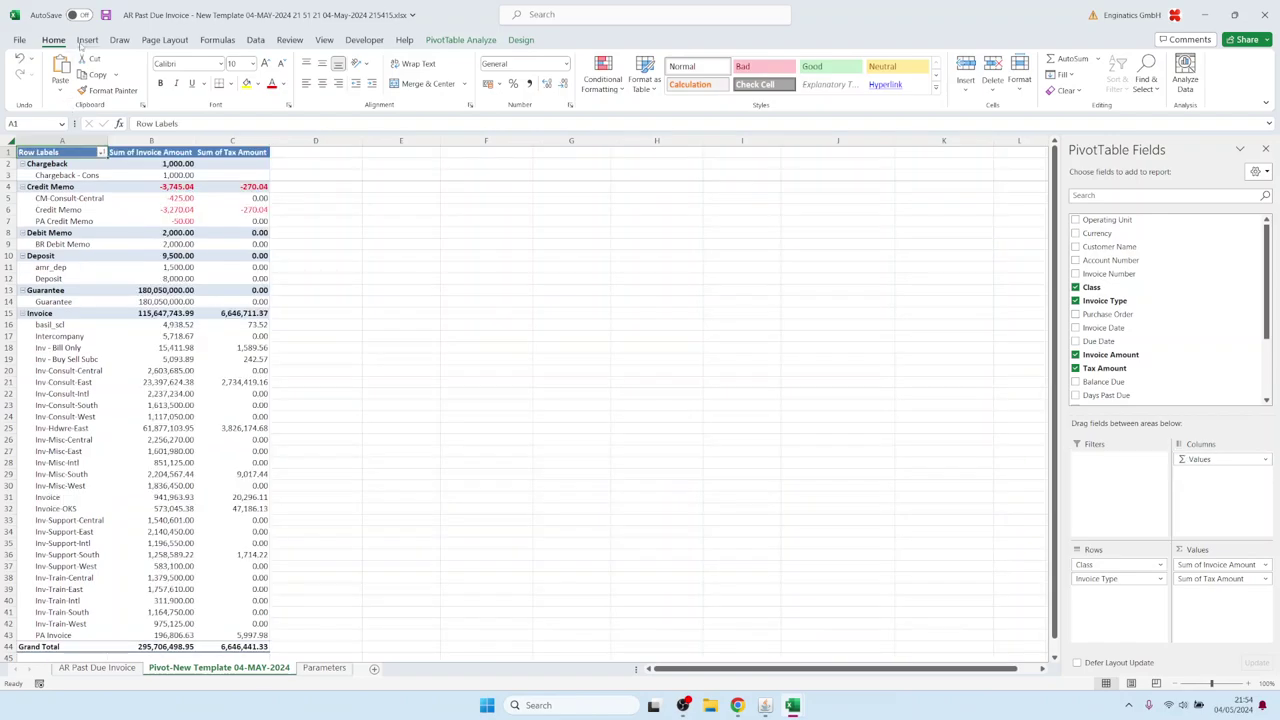
Insert a Currency slicer for the pivot table, place it beside the table, and filter by CAD and finally by USD.
left_click(87, 40)
left_click(756, 75)
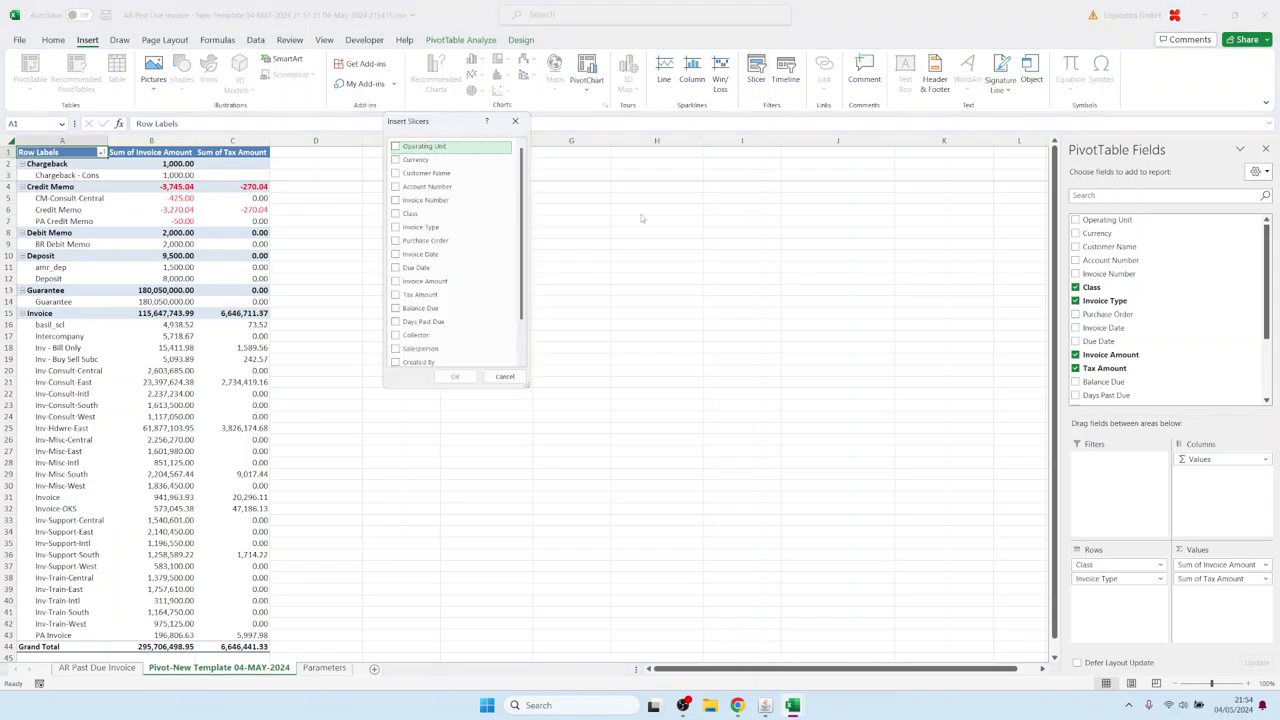
left_click(415, 159)
left_click(455, 376)
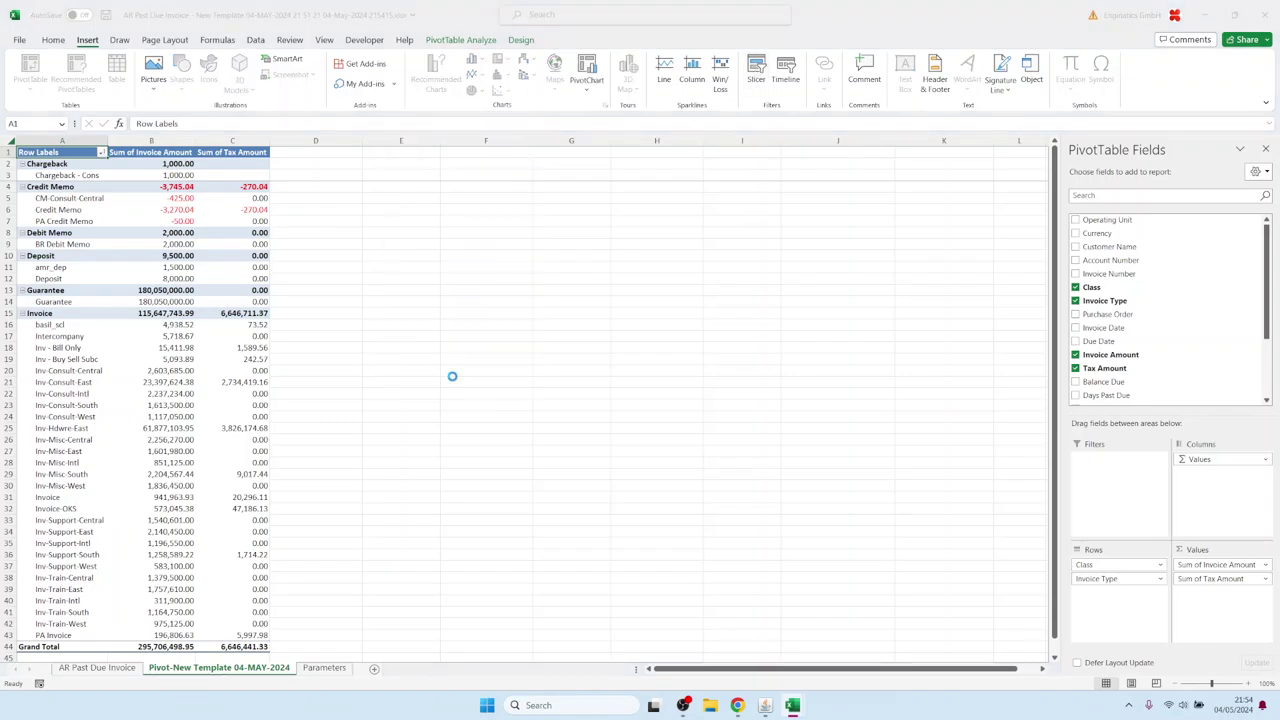
left_click_drag(527, 158, 428, 400)
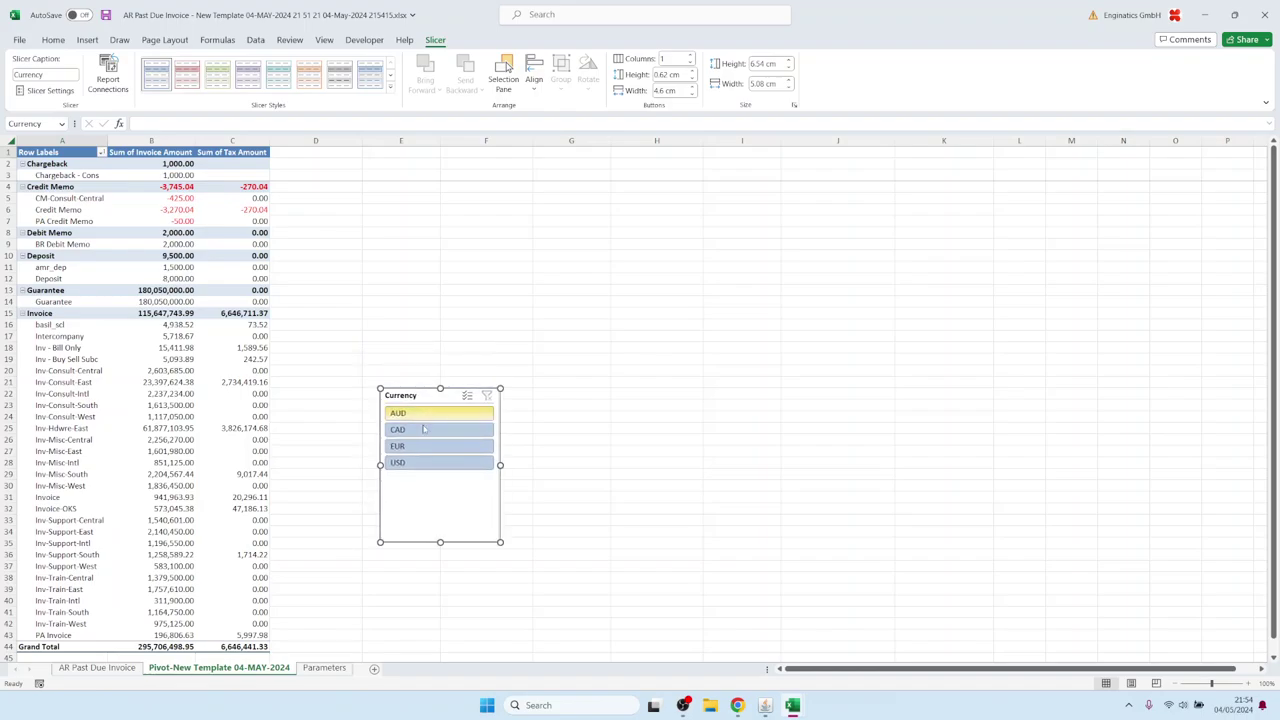
left_click(423, 429)
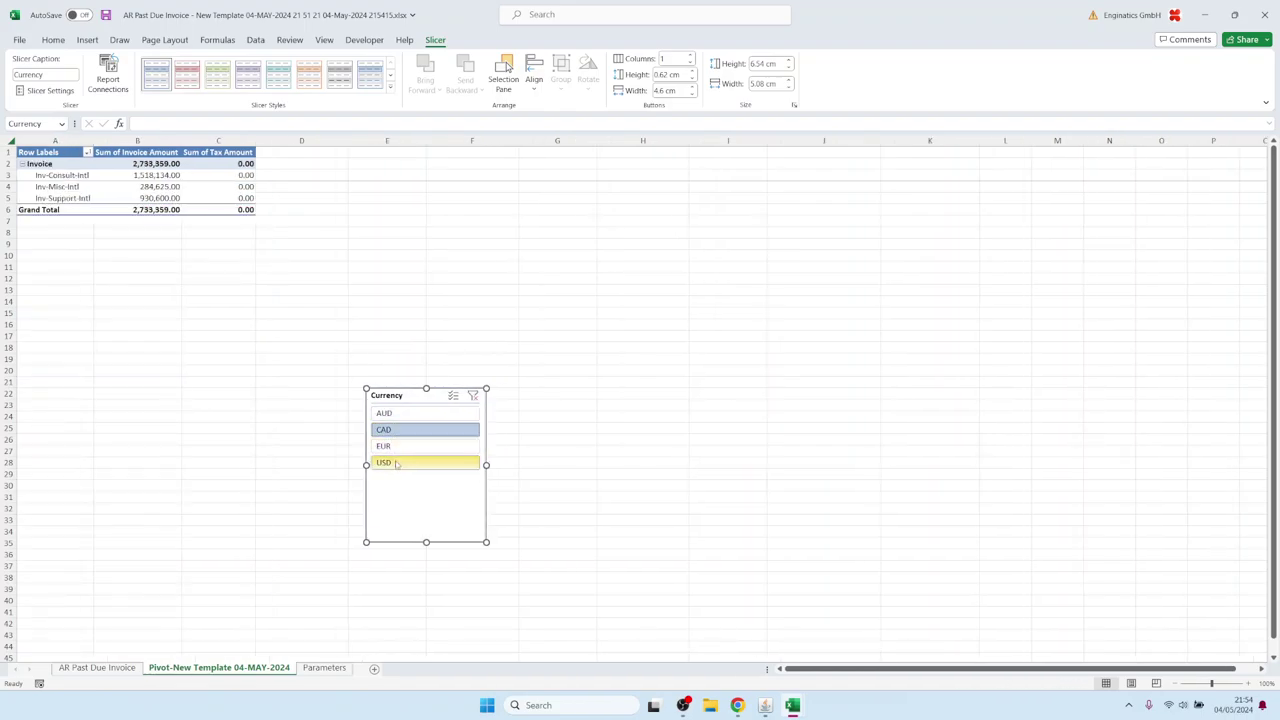
left_click(396, 463)
Insert a pie PivotChart based on the pivot table of Class and Invoice Type amounts.
left_click(50, 163)
left_click(88, 40)
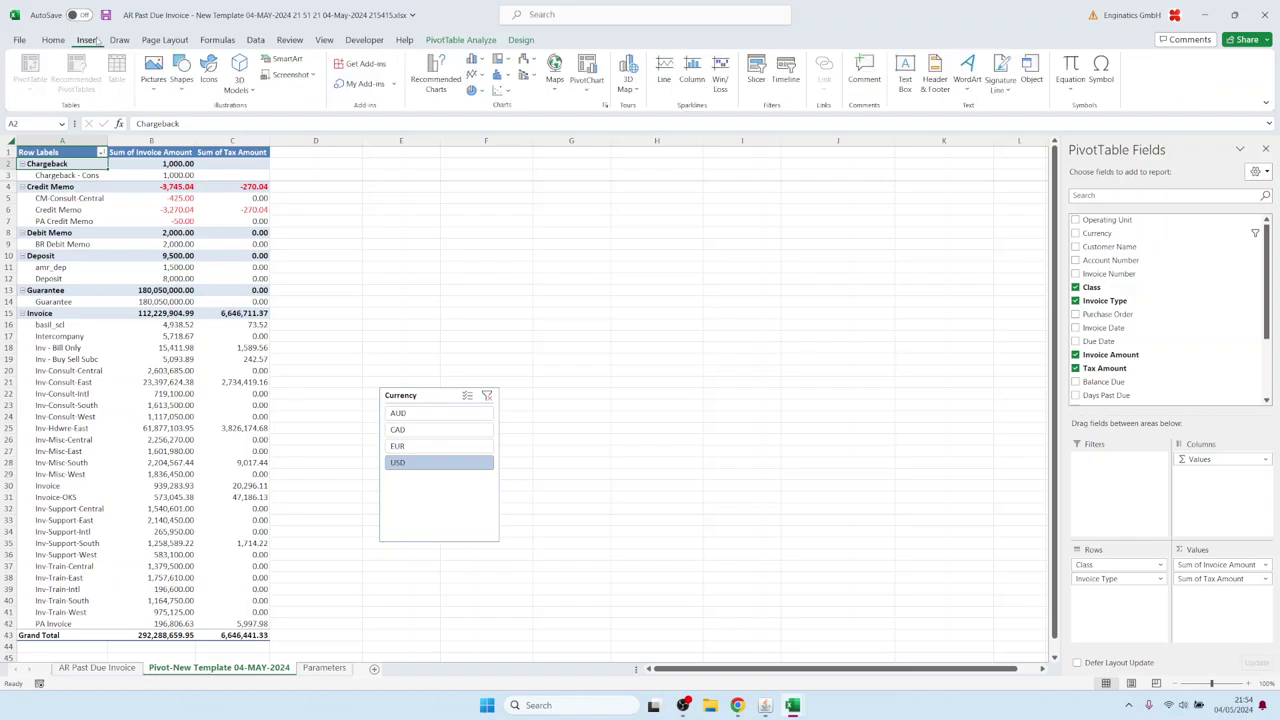
left_click(587, 72)
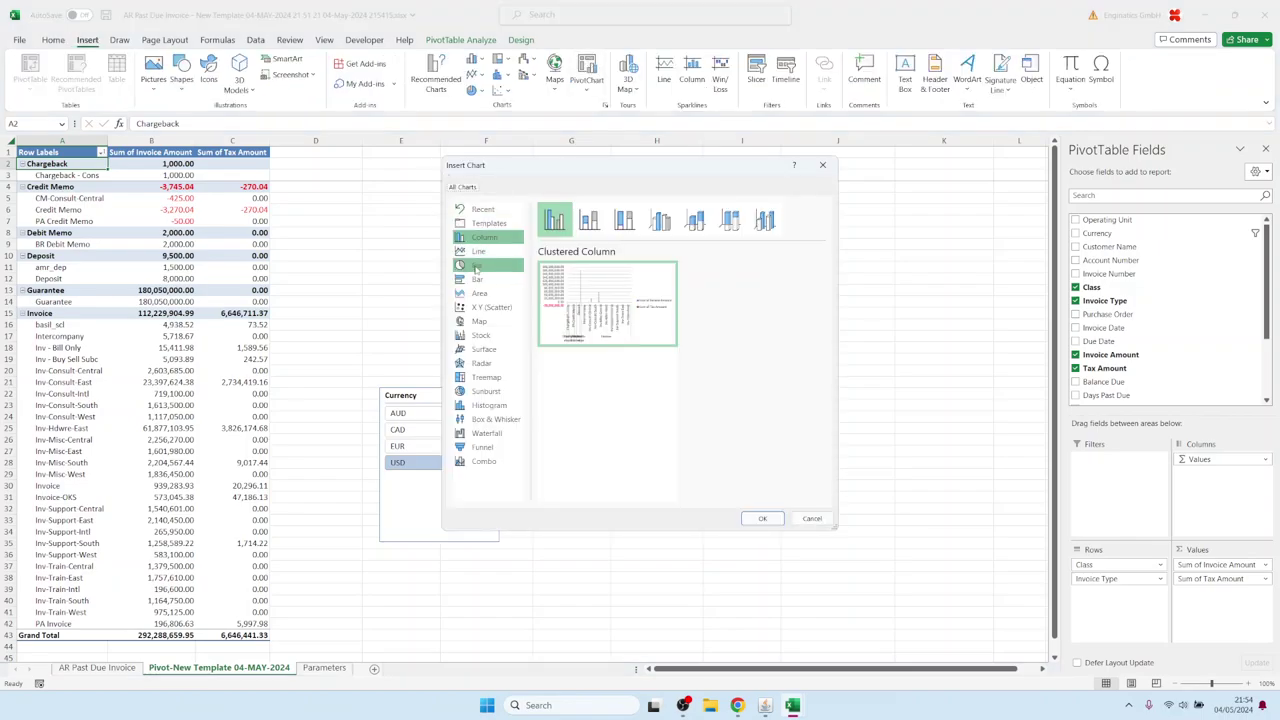
left_click(477, 267)
left_click(762, 518)
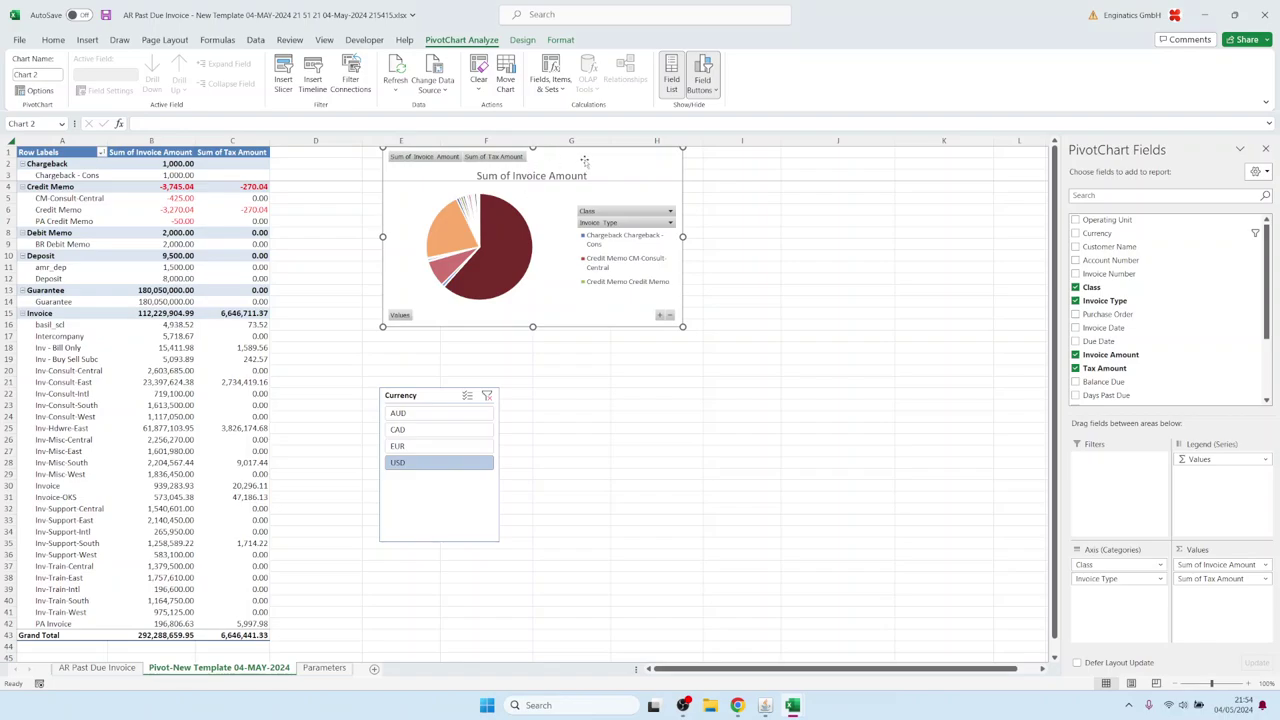
Place the pie chart directly beside the pivot table, enlarge it, and move the Currency slicer below it.
left_click_drag(585, 162, 482, 170)
left_click_drag(581, 337, 605, 386)
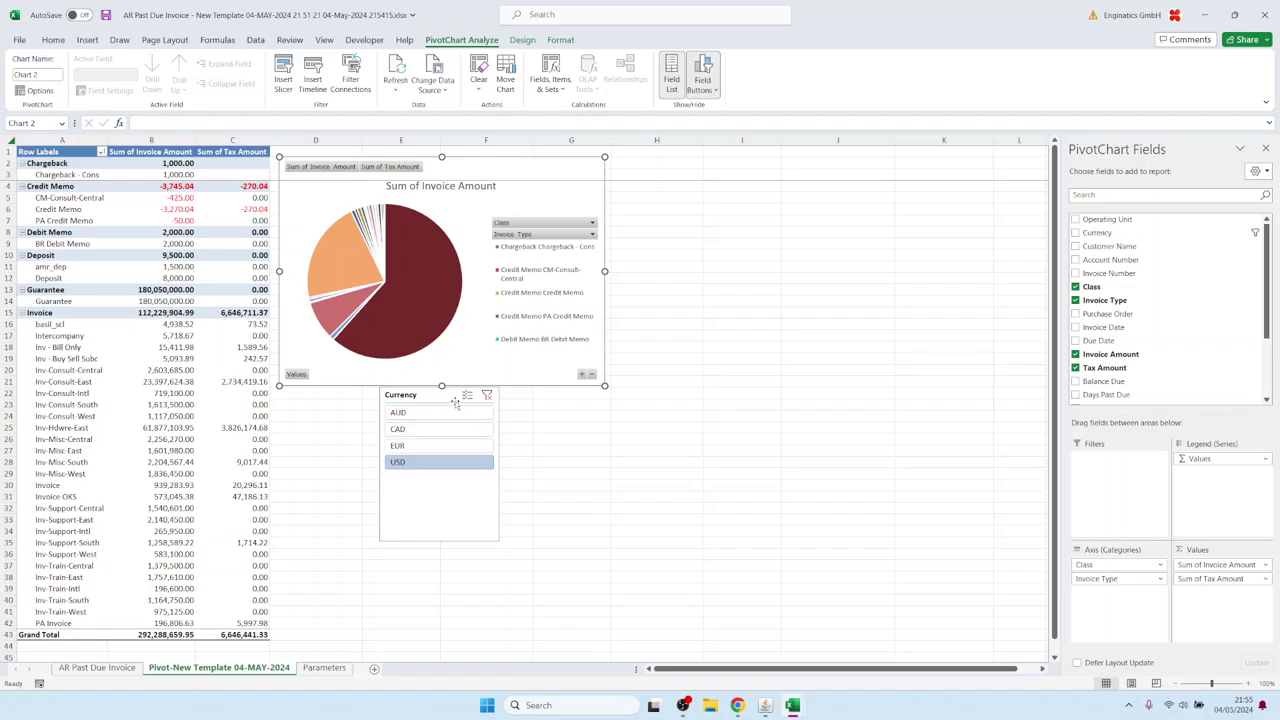
left_click_drag(453, 400, 504, 429)
left_click(138, 613)
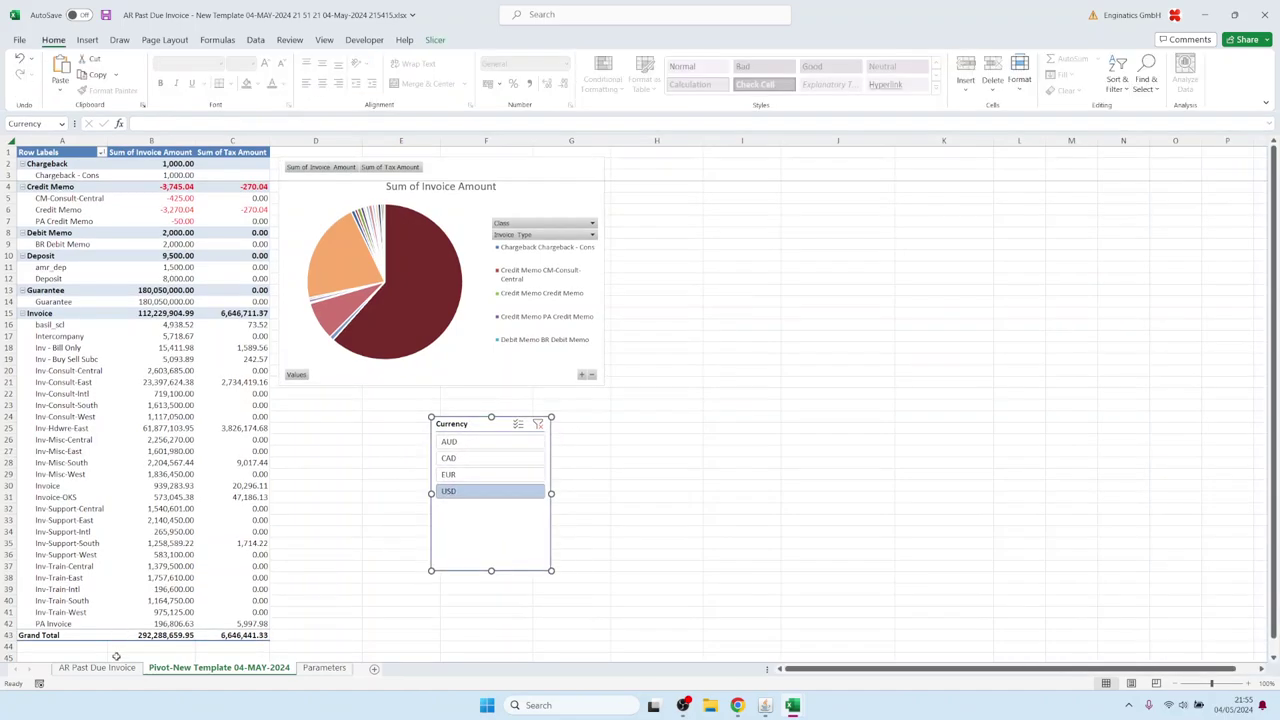
Create a PivotTable on a new worksheet from all AR Past Due Invoice data, with Customer Name as rows and Balance Due as values.
left_click(96, 667)
left_click(14, 141)
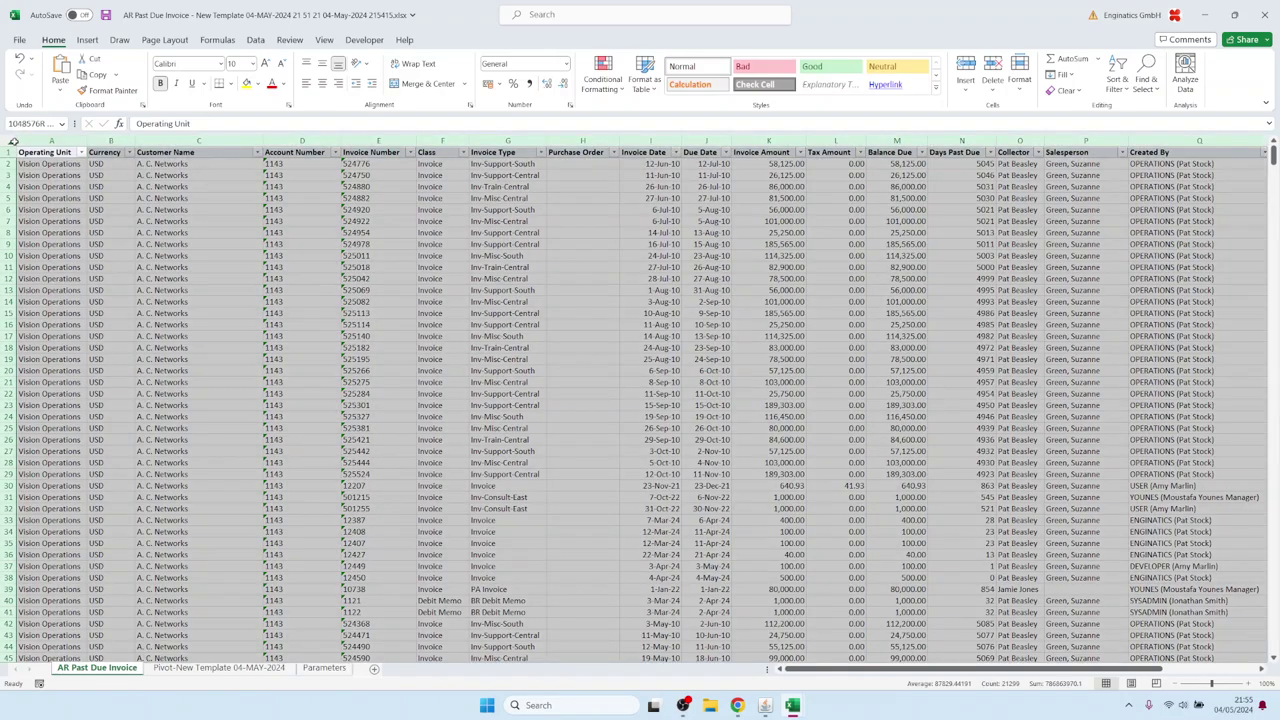
left_click(87, 40)
left_click(30, 68)
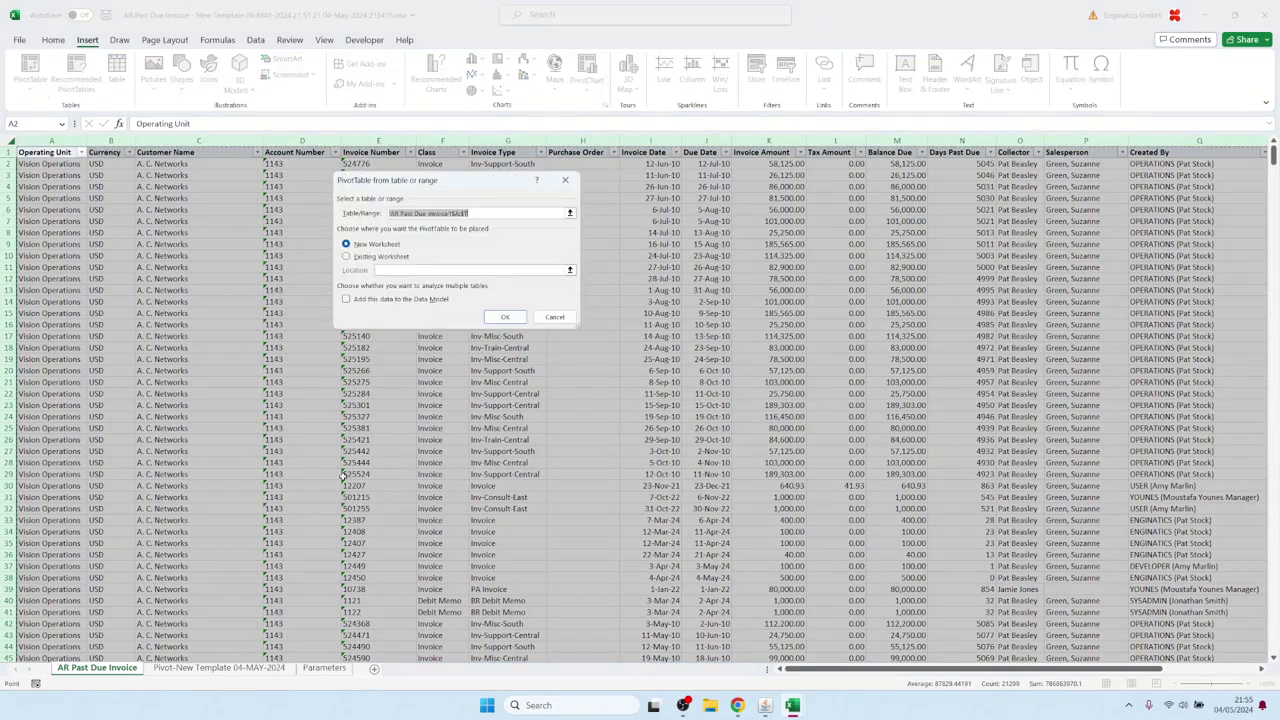
left_click(505, 316)
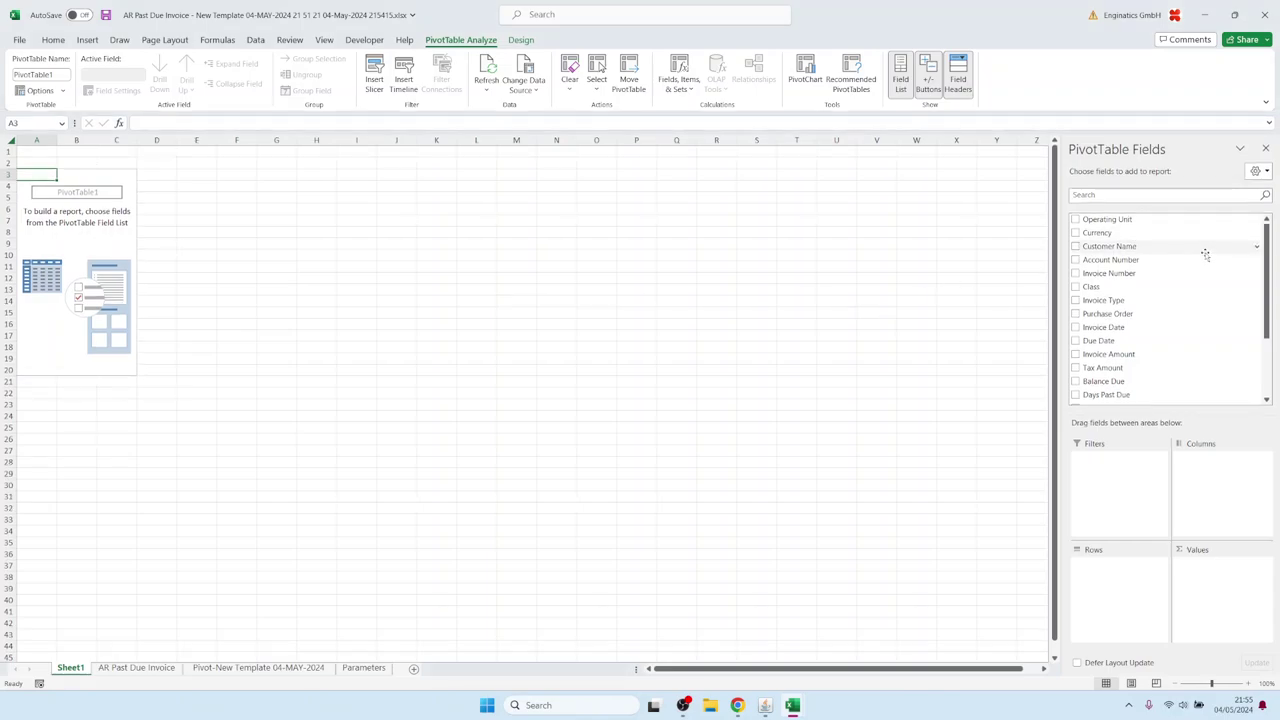
left_click_drag(1155, 247, 1128, 582)
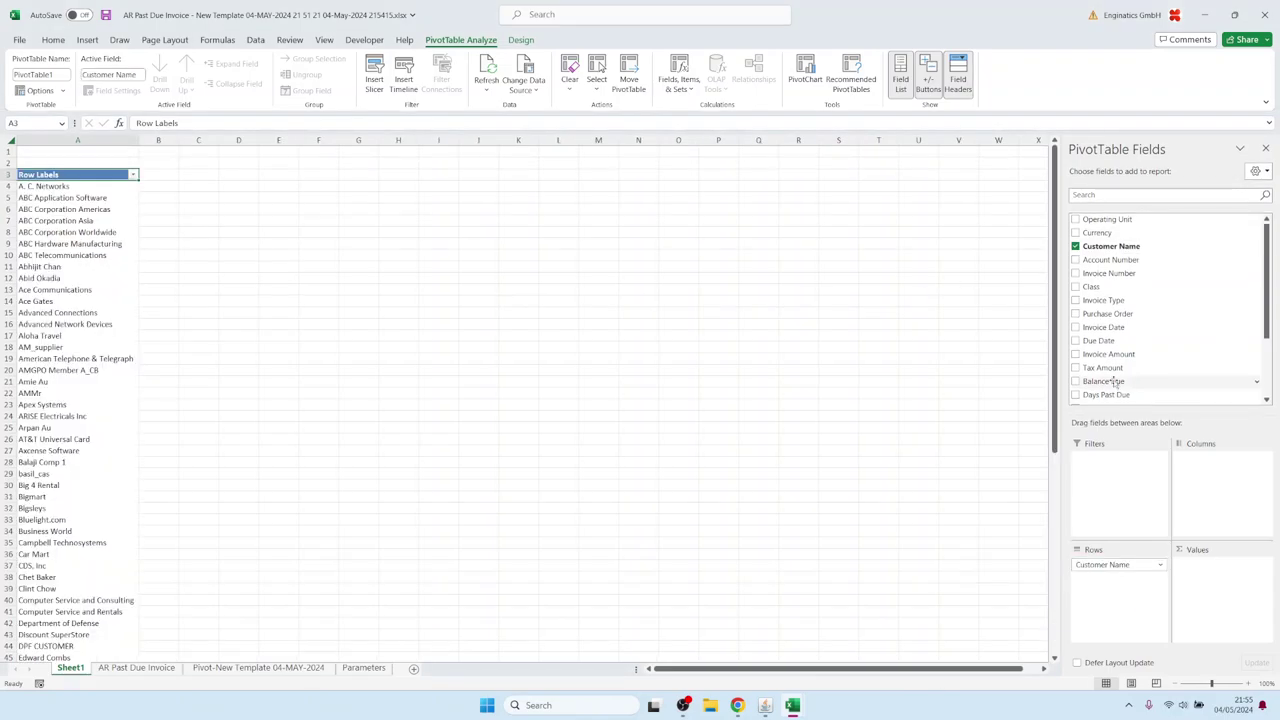
left_click_drag(1112, 382, 1190, 580)
Insert a clustered bar PivotChart of the Balance Due by customer on Sheet1.
left_click(181, 219)
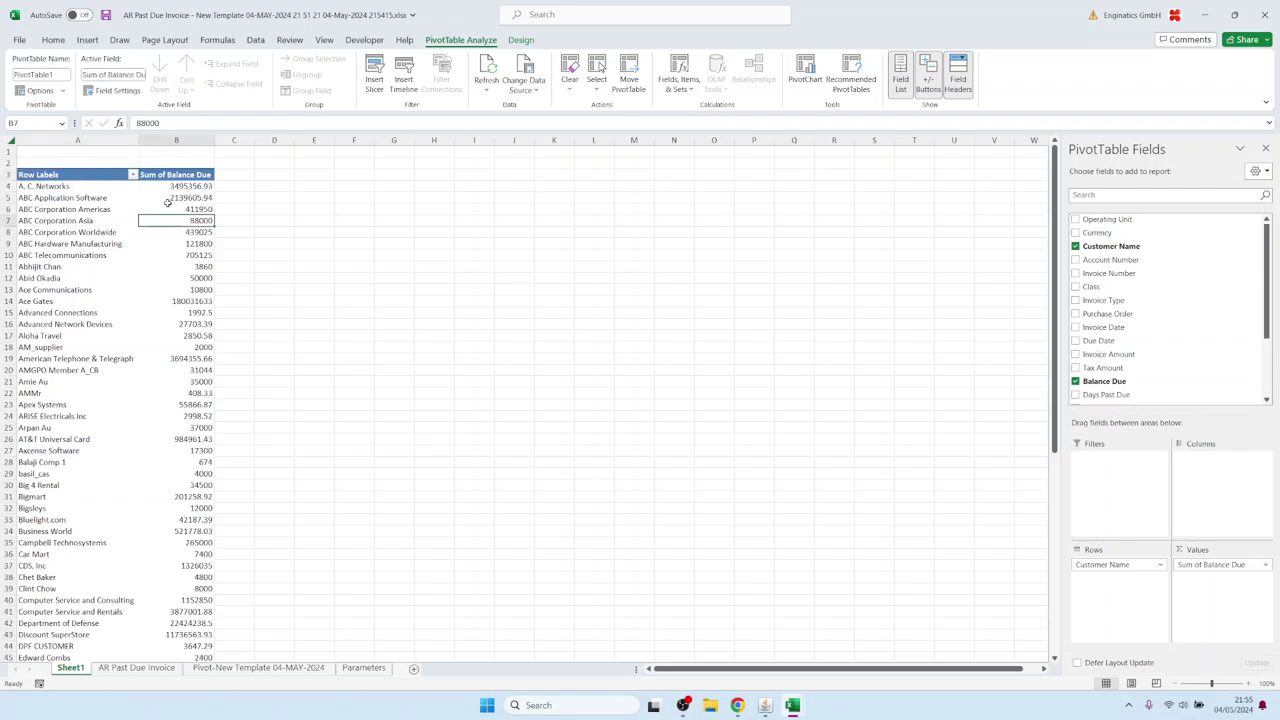
left_click(87, 40)
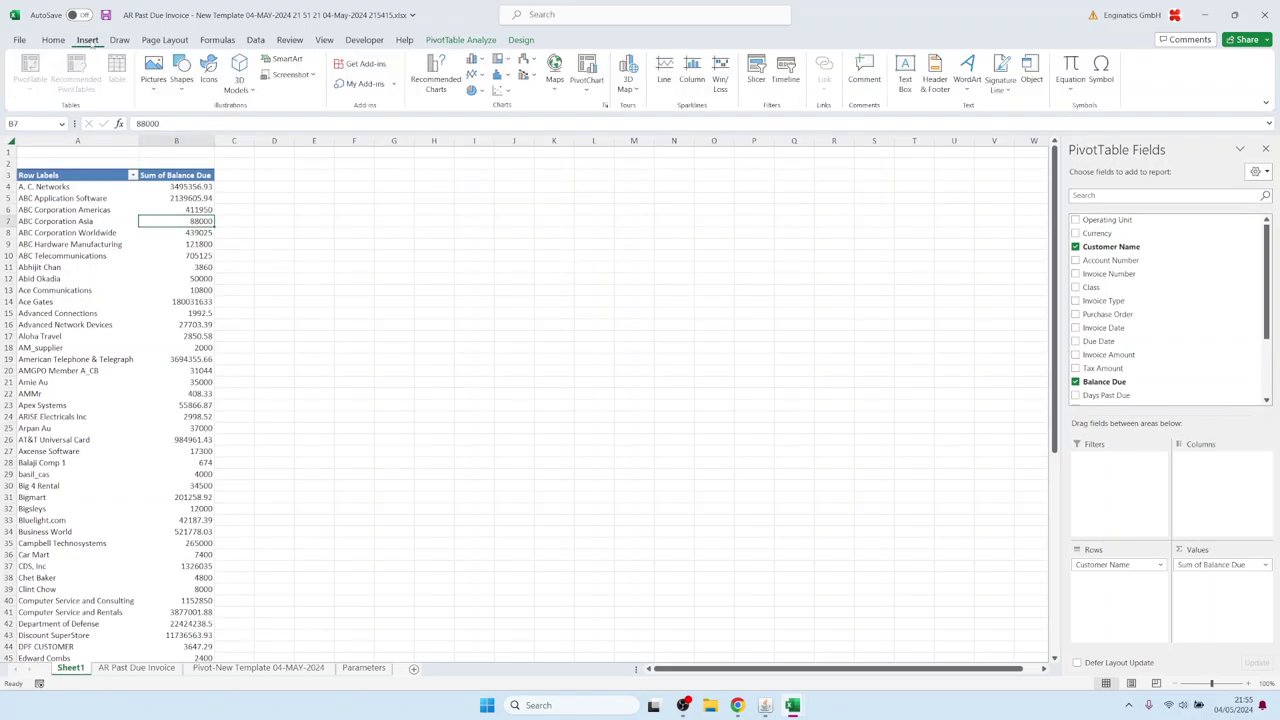
left_click(587, 72)
left_click(487, 280)
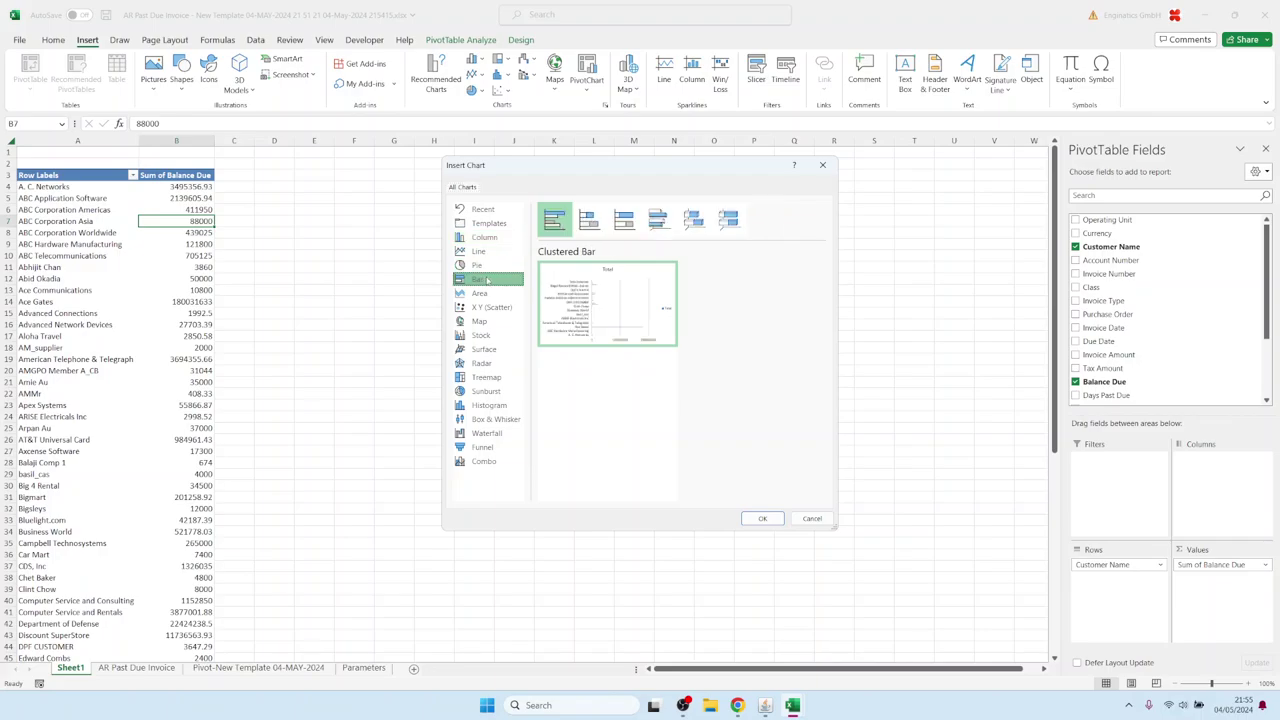
left_click(761, 518)
Sort the Sum of Balance Due values in the customer pivot table from smallest to largest.
right_click(188, 245)
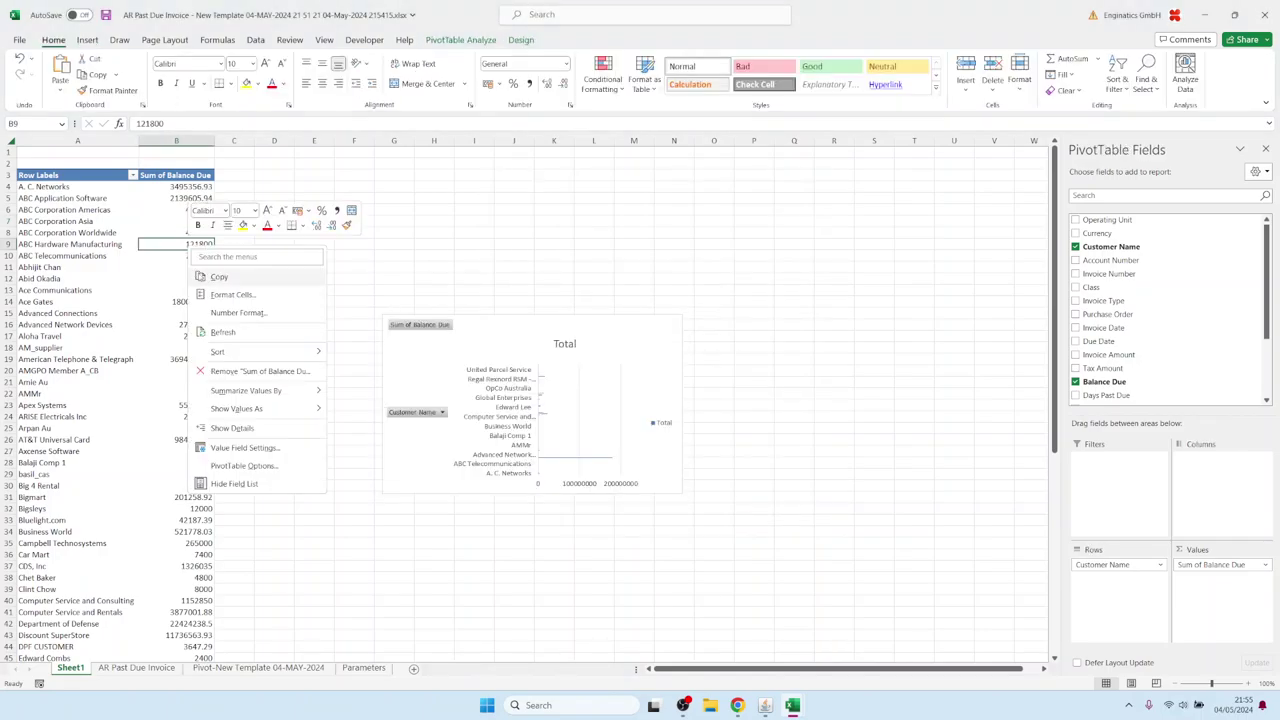
mouse_move(225, 351)
left_click(376, 352)
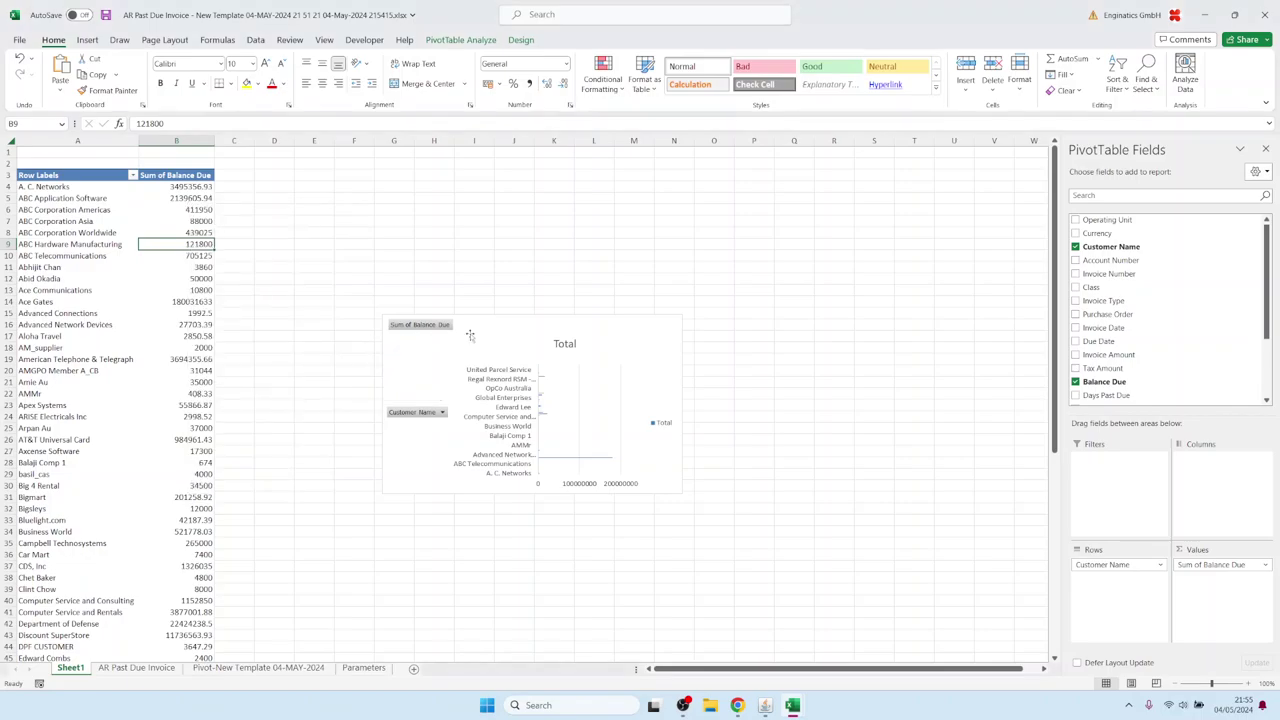
Move the bar chart from Sheet1 to the Pivot-New Template 04-MAY-2024 sheet, place it beside the pie chart and enlarge it.
key("Delete")
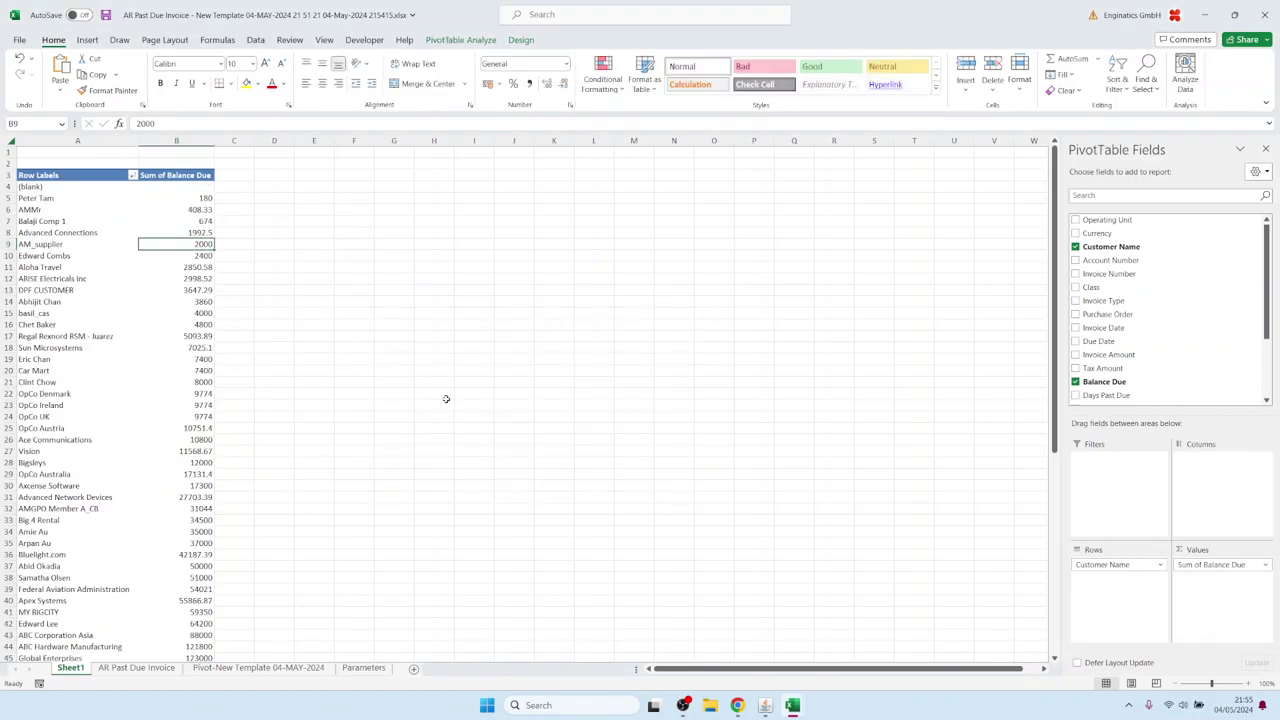
left_click(290, 668)
left_click(749, 251)
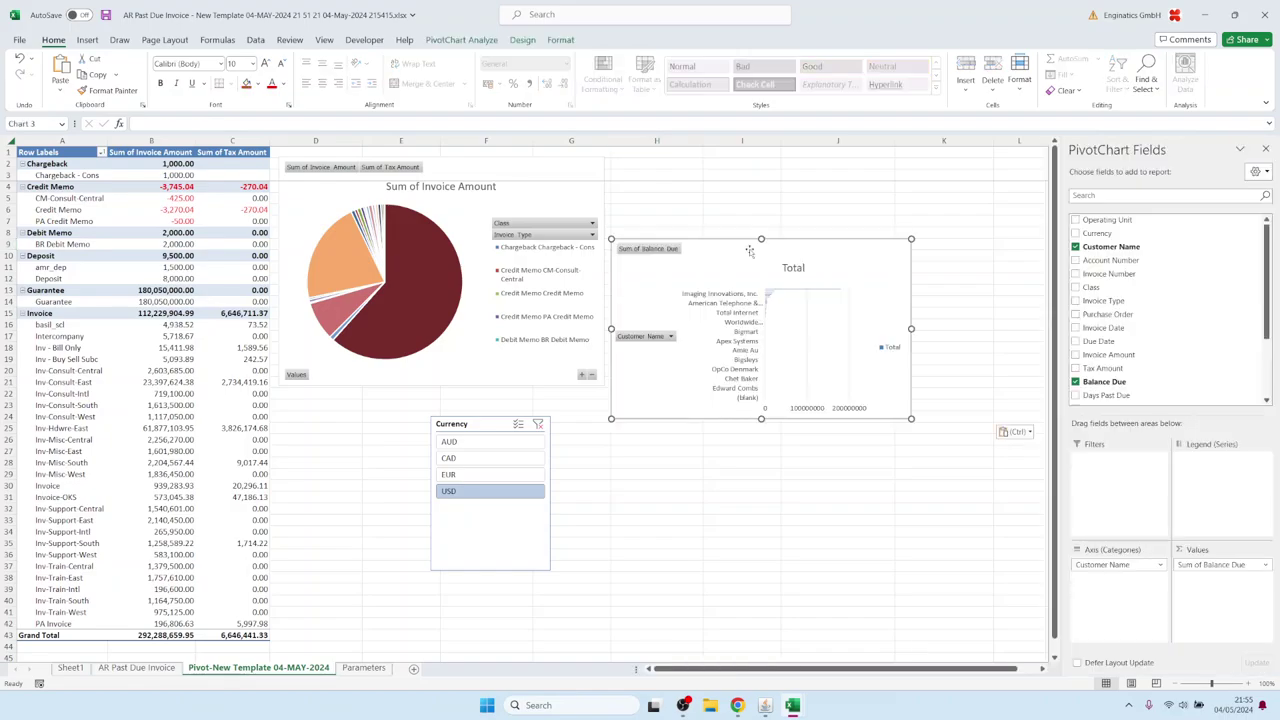
left_click_drag(749, 251, 797, 164)
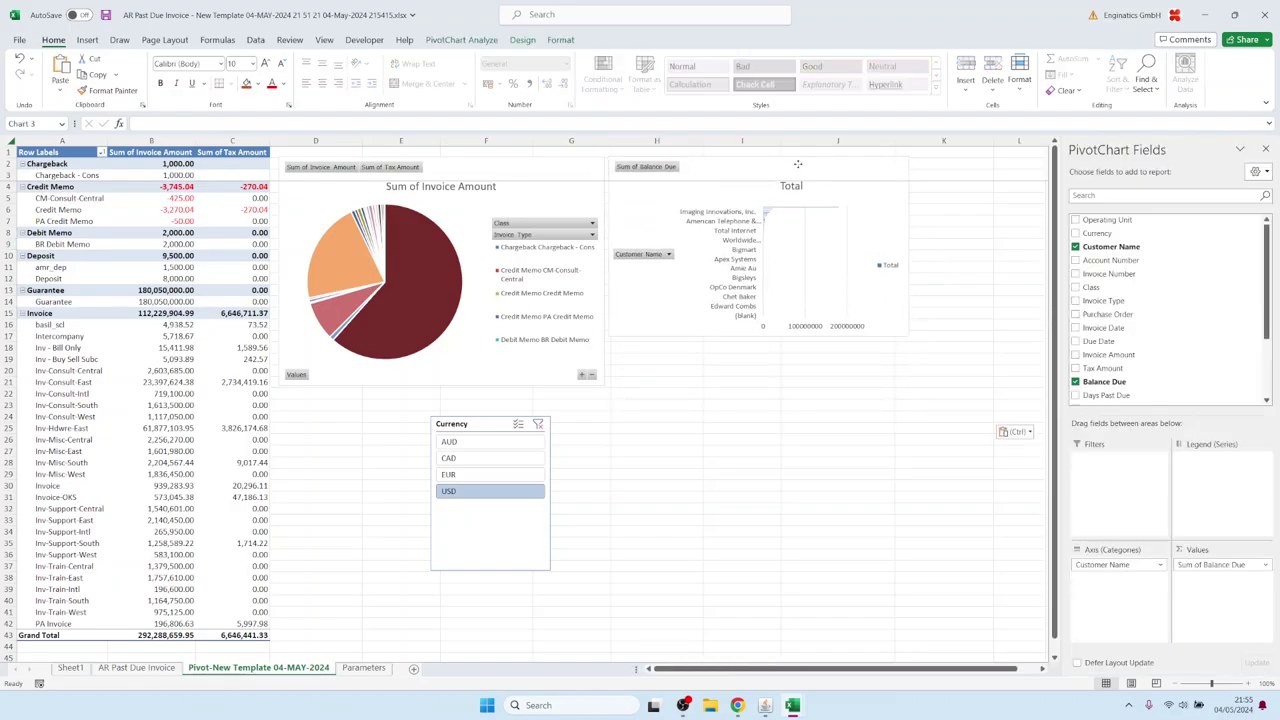
left_click_drag(909, 337, 994, 645)
Apply a dark gradient chart style to the Balance Due bar chart and a light grey-background style to the Invoice Amount pie chart.
left_click(522, 40)
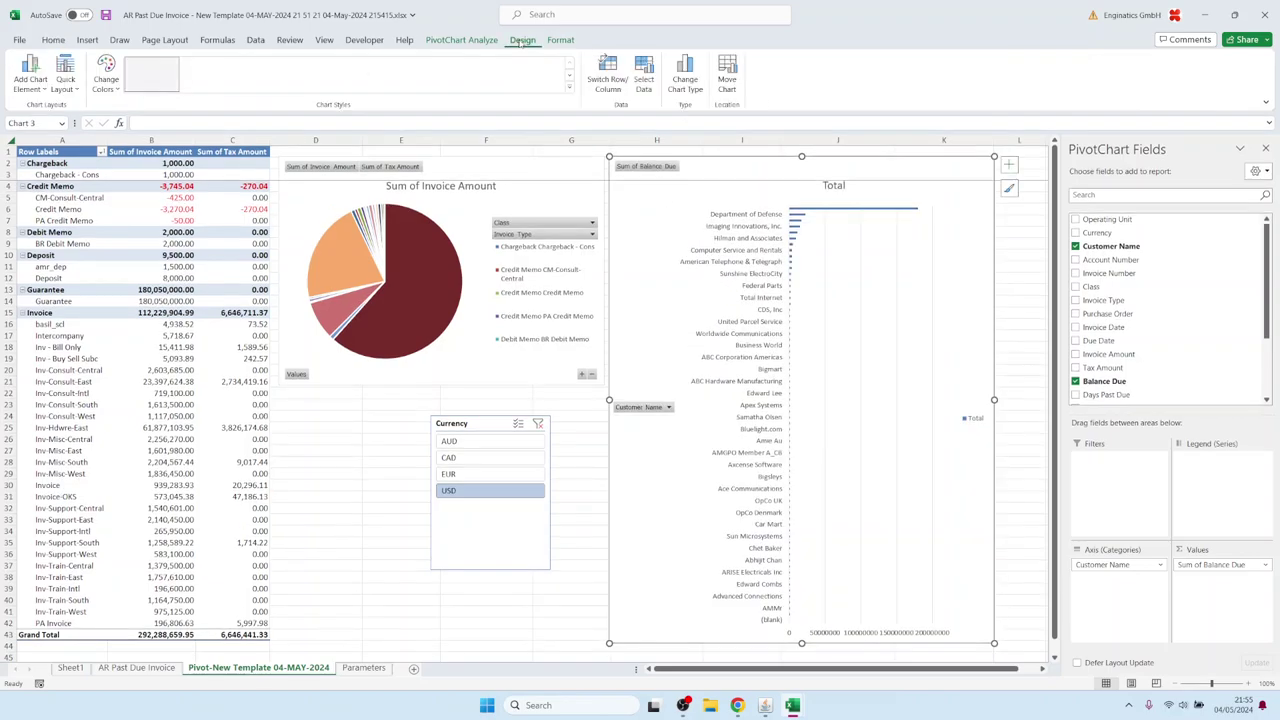
left_click(481, 76)
left_click(450, 290)
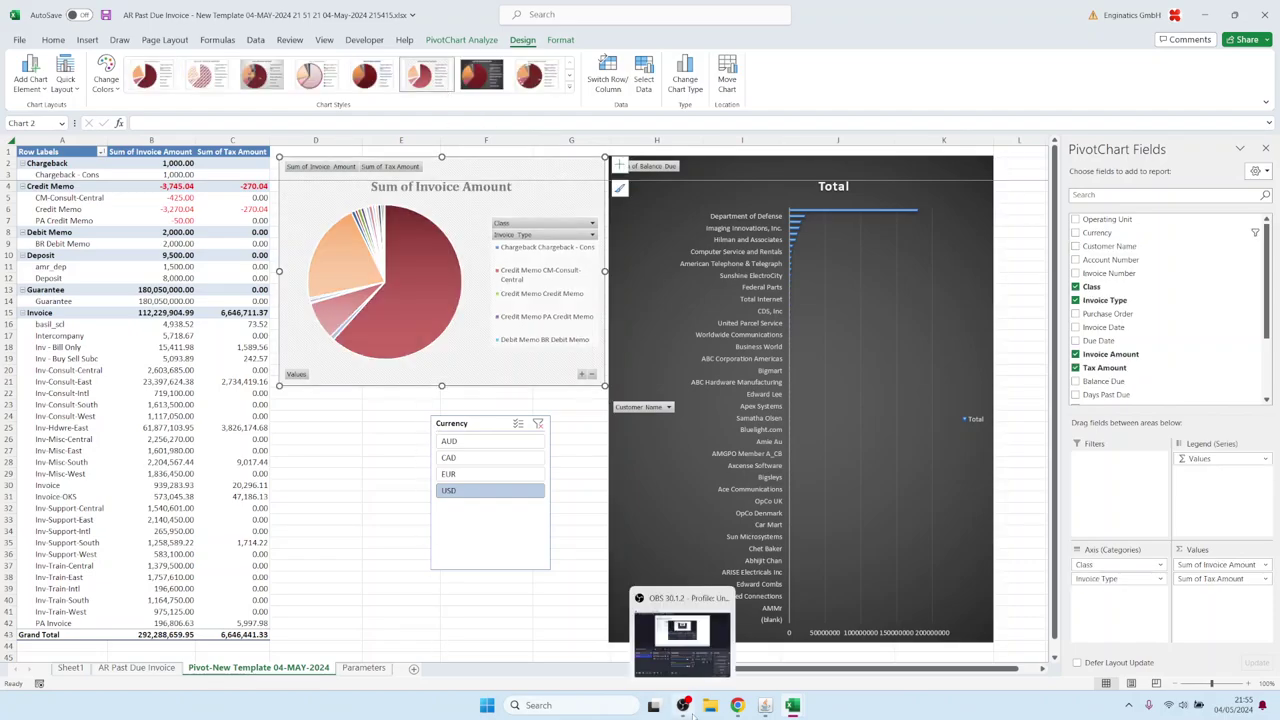
Copy the Enginatics logo from the browser home page and place it in the bar chart's upper-left corner in the workbook.
left_click(737, 705)
right_click(124, 81)
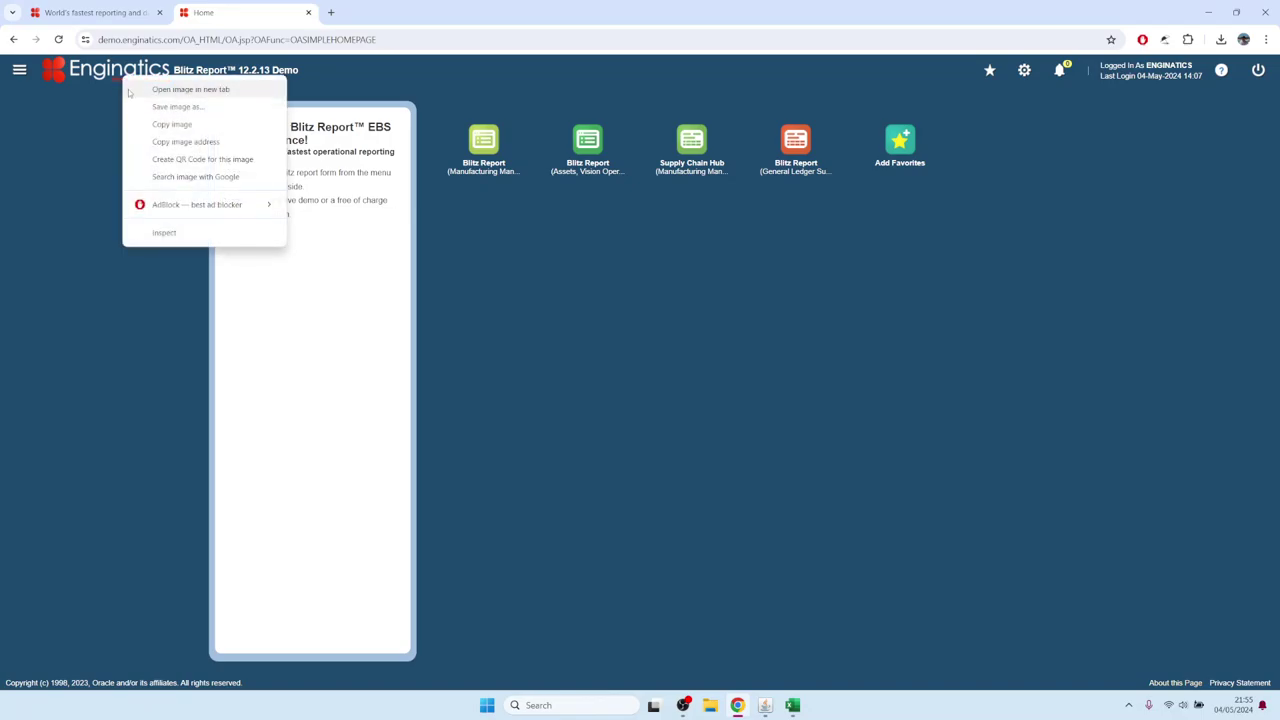
left_click(164, 124)
mouse_move(792, 705)
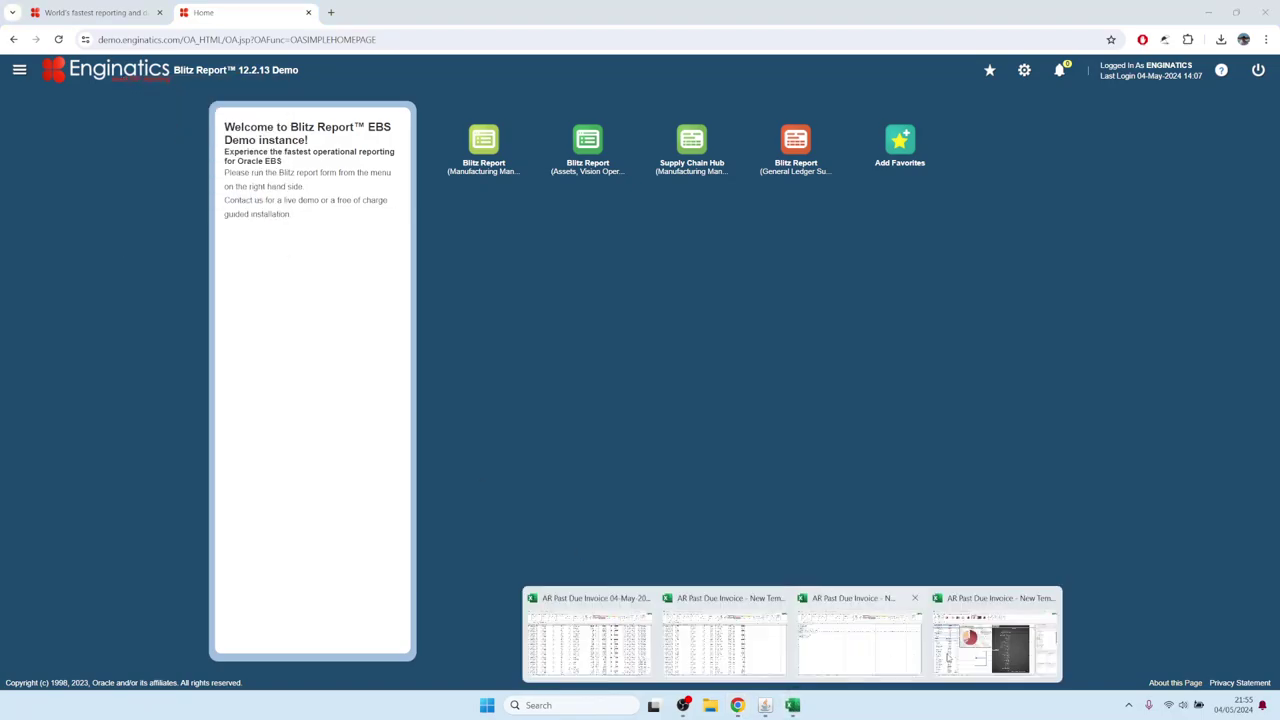
left_click(995, 635)
left_click(360, 462)
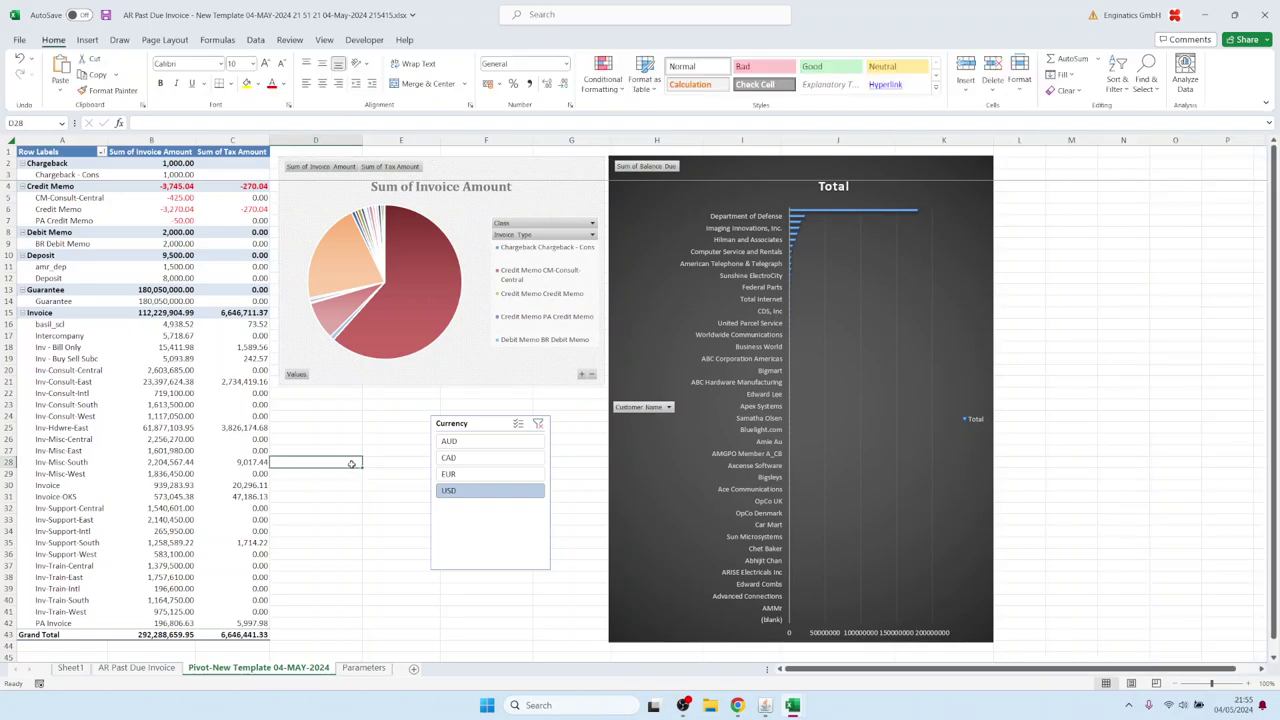
key("ctrl+v")
left_click_drag(340, 470, 680, 189)
Apply a three-color scale to the Invoice Amount column of the AR Past Due Invoice sheet, with red for low values and green for high.
left_click(135, 668)
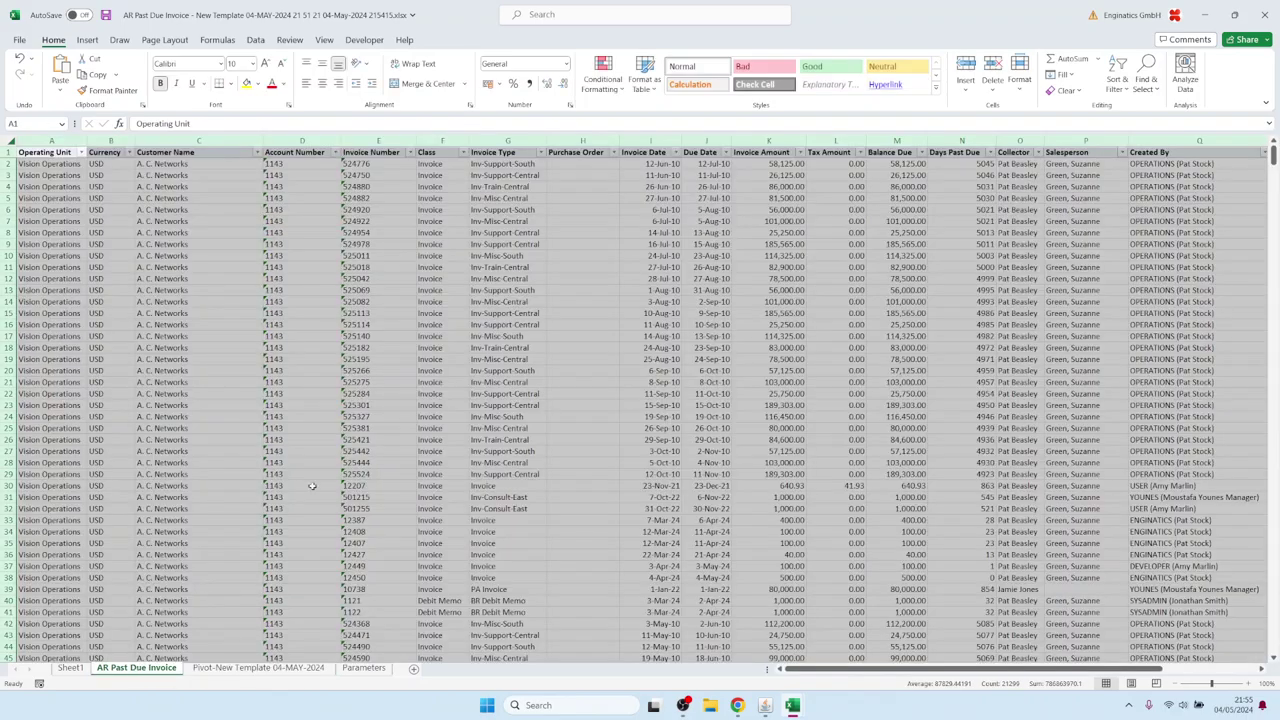
left_click(768, 141)
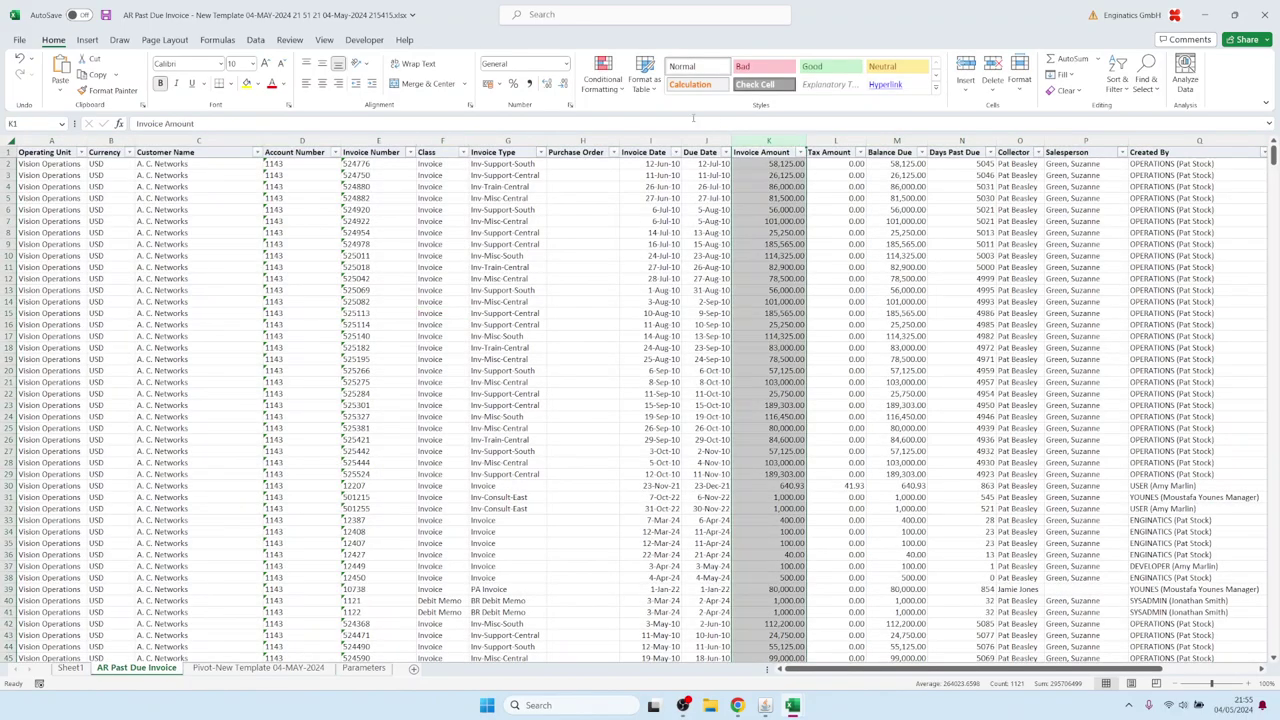
left_click(603, 75)
mouse_move(634, 206)
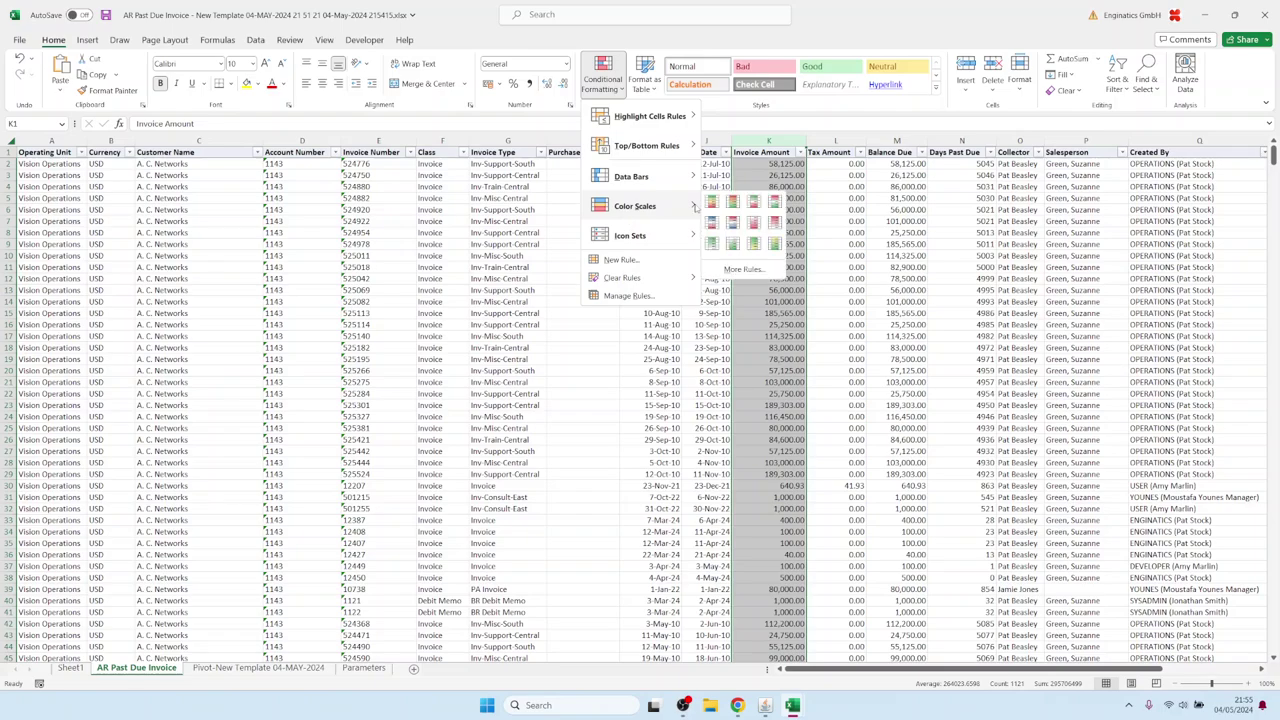
left_click(737, 207)
Apply a three-color scale to the Balance Due column, with green for low values and red for high.
left_click(876, 141)
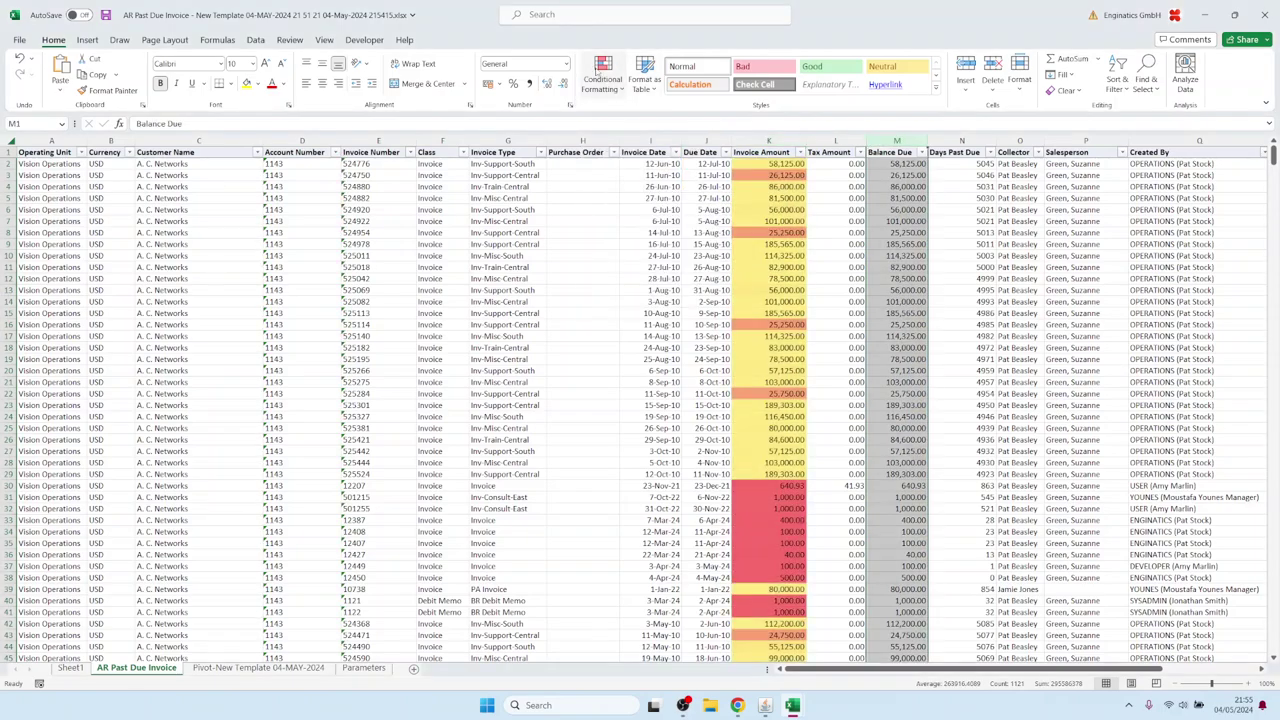
left_click(603, 75)
mouse_move(686, 206)
left_click(774, 222)
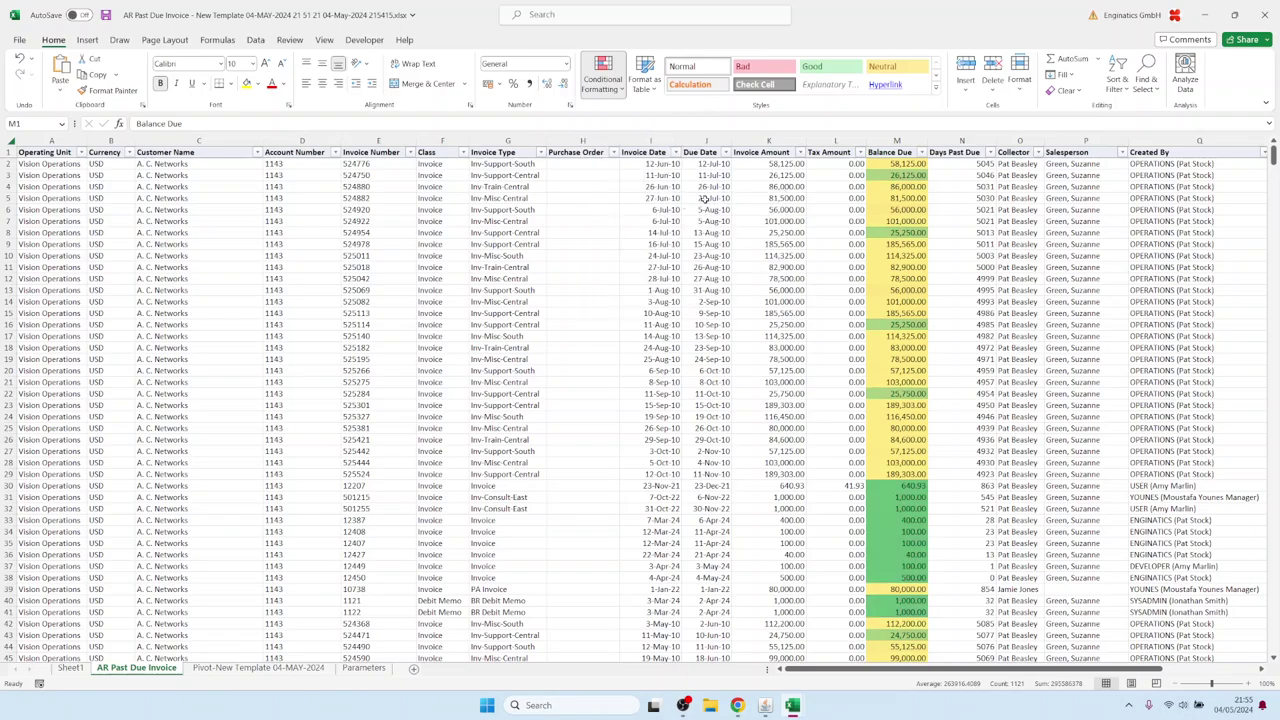
left_click(300, 221)
Change the font of the Invoice Number column to Algerian.
left_click(379, 141)
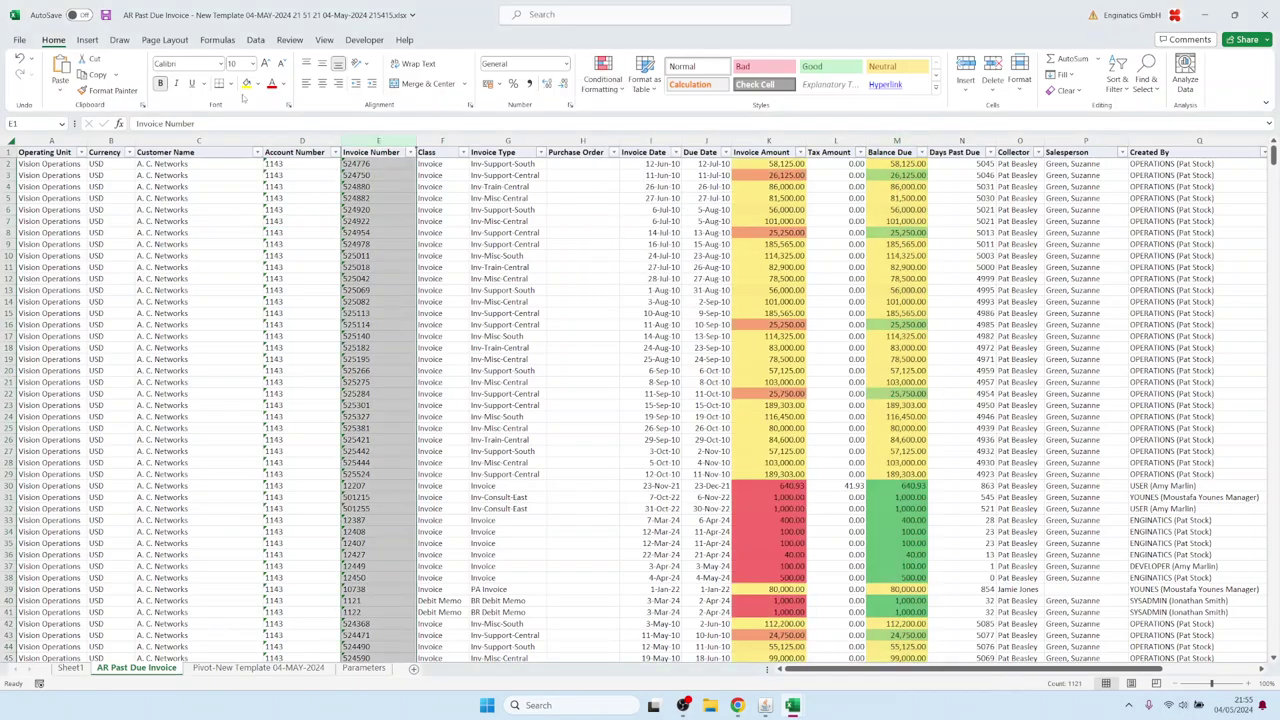
left_click(221, 63)
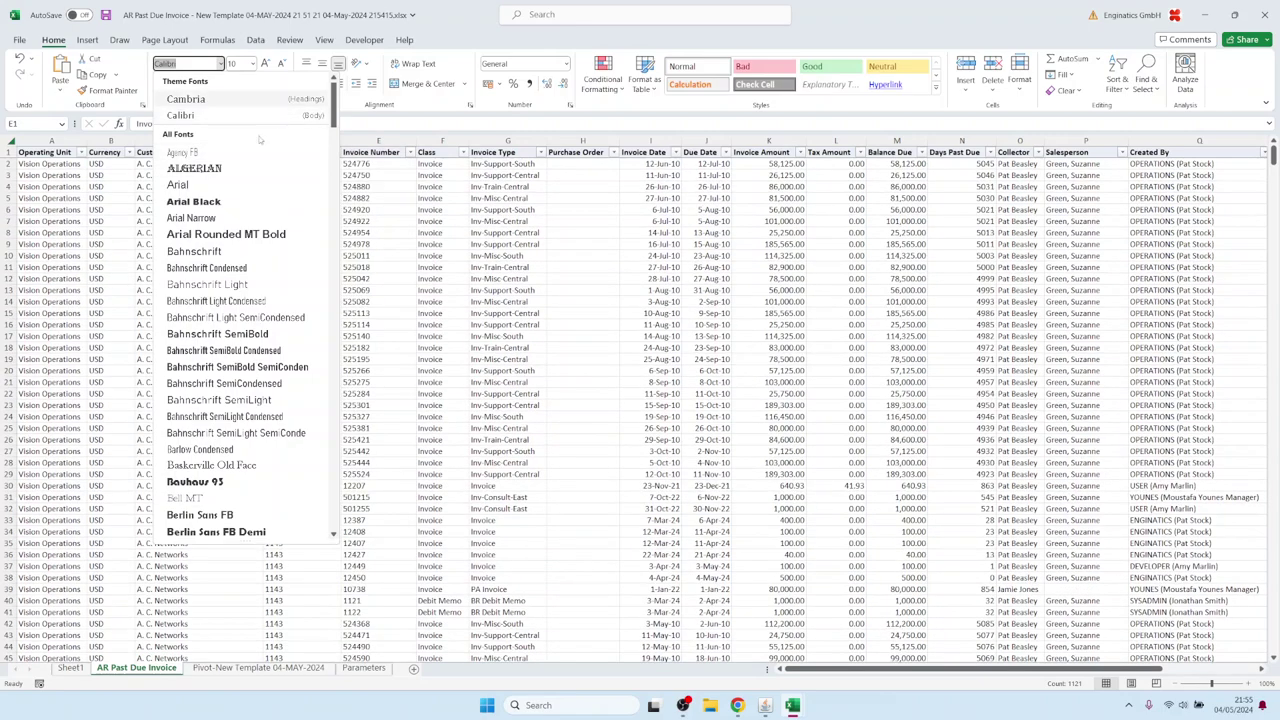
left_click(200, 168)
left_click(60, 152)
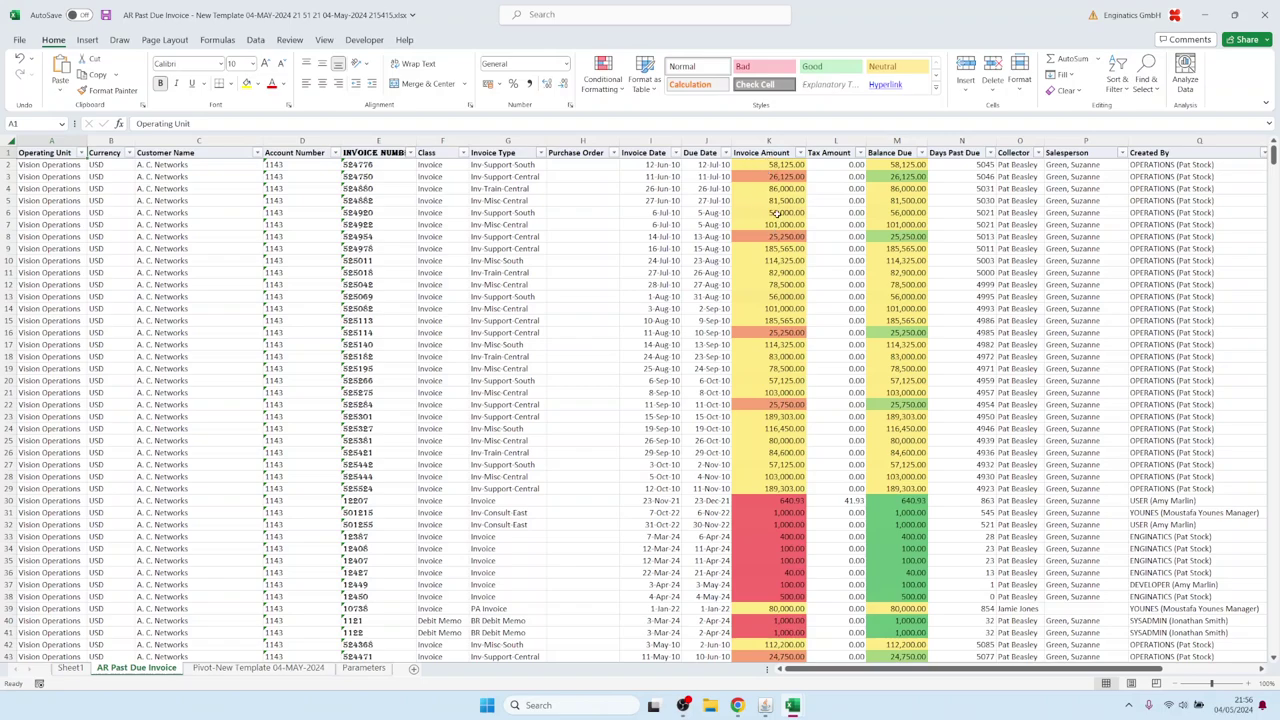
Select cell A1 on the AR Past Due Invoice and Pivot-New Template 04-MAY-2024 sheets and save the workbook.
left_click_drag(778, 172, 800, 370)
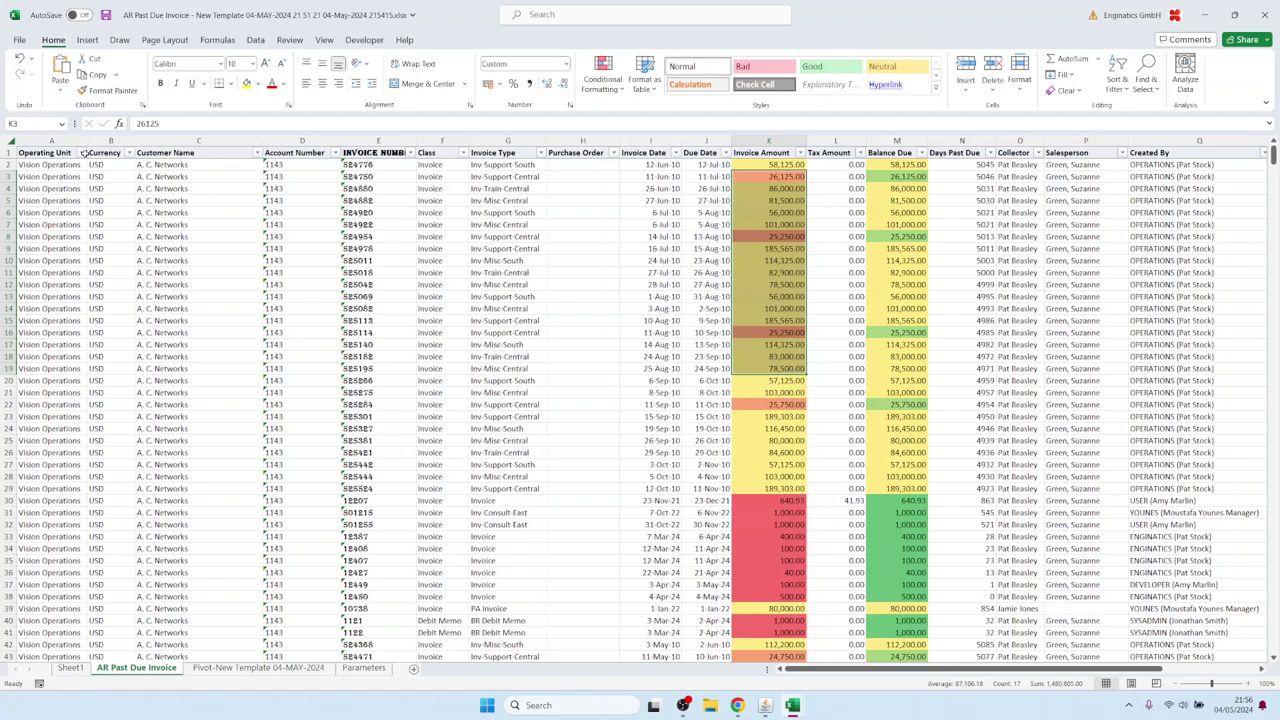
left_click(35, 154)
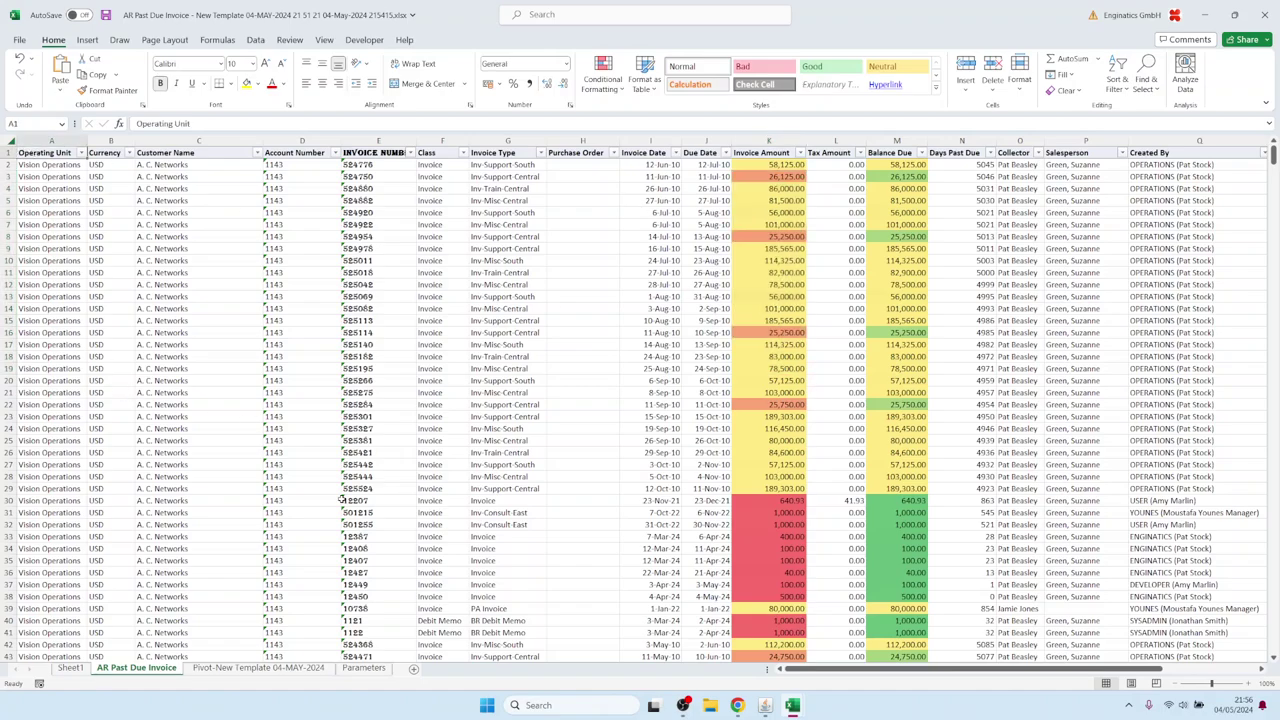
left_click(260, 668)
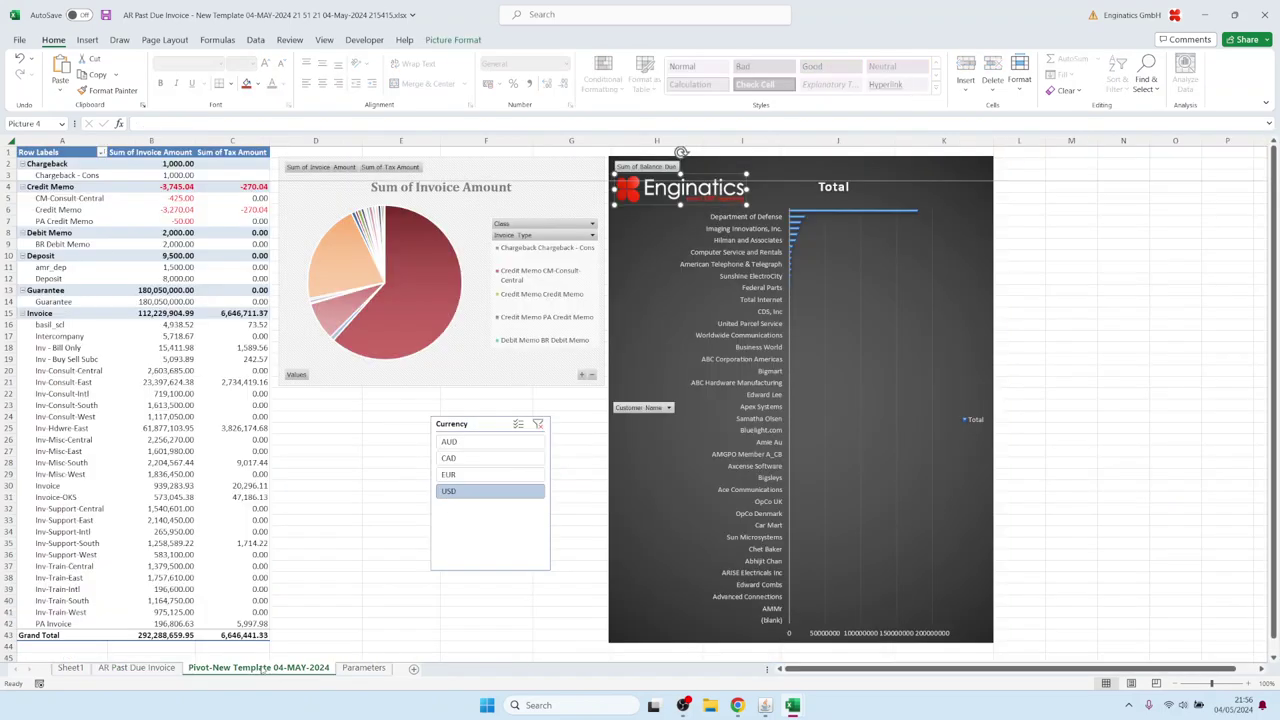
left_click(42, 152)
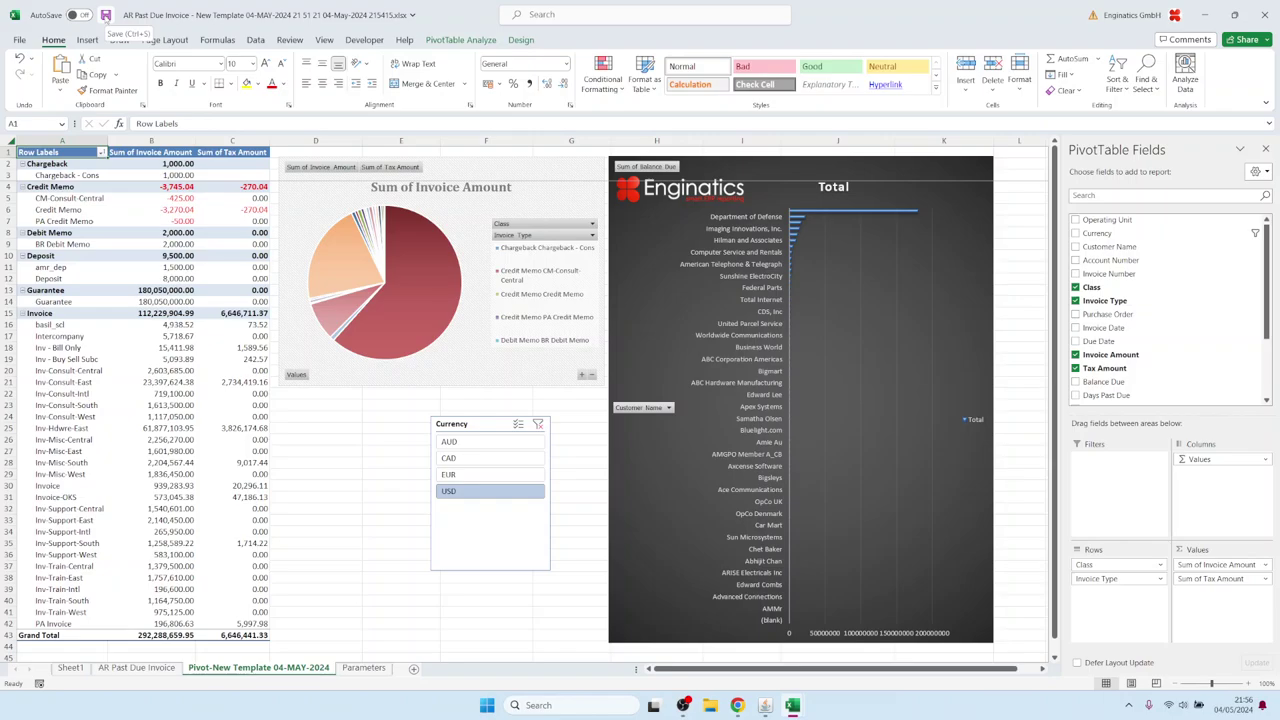
left_click(105, 15)
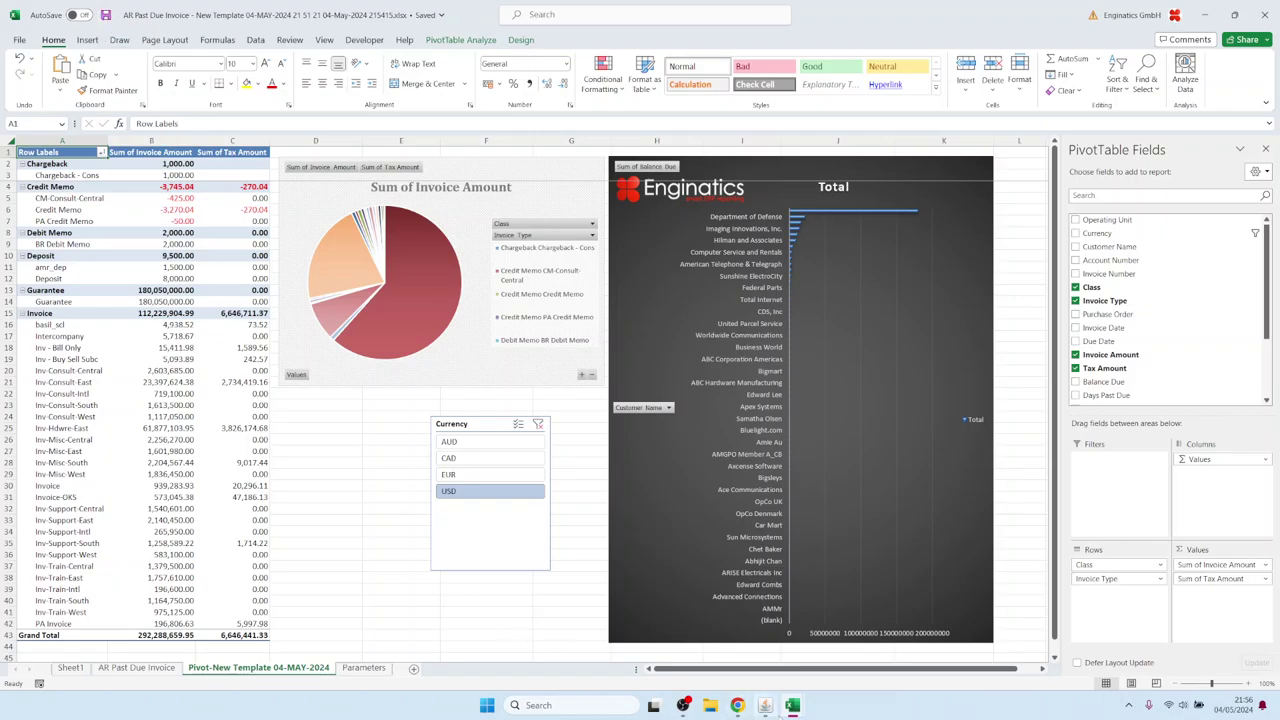
left_click(770, 710)
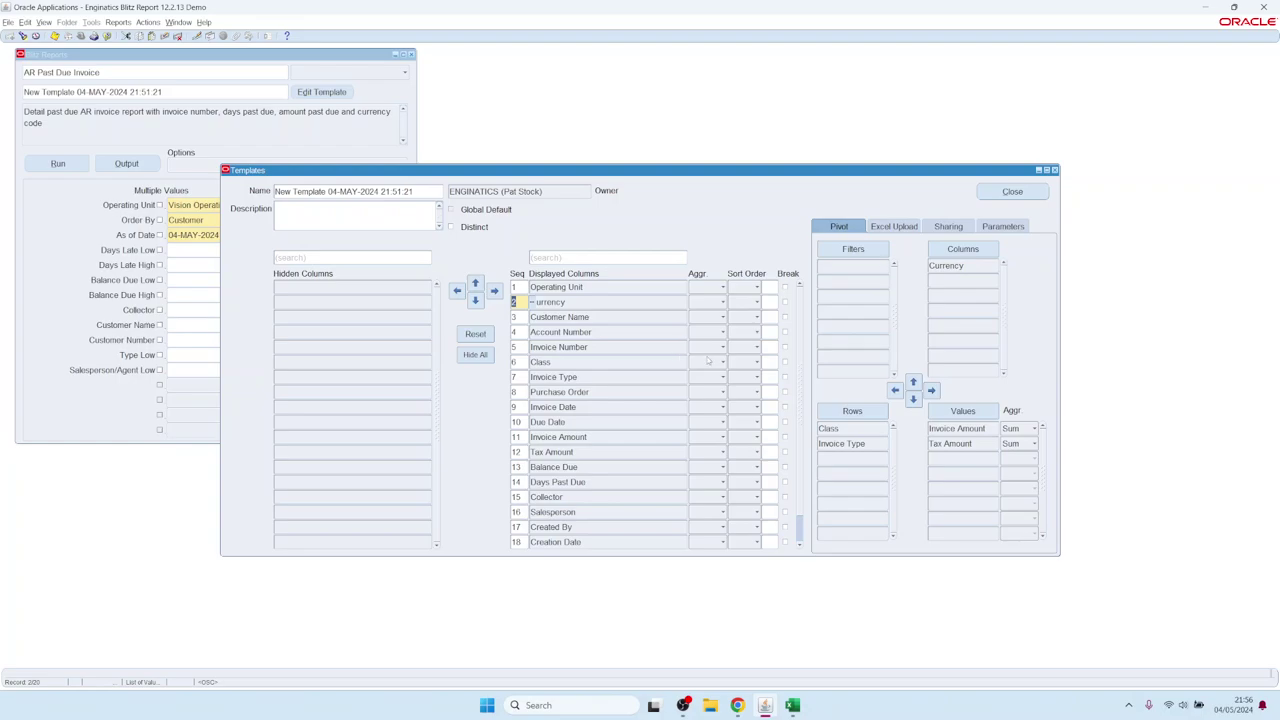
left_click(893, 226)
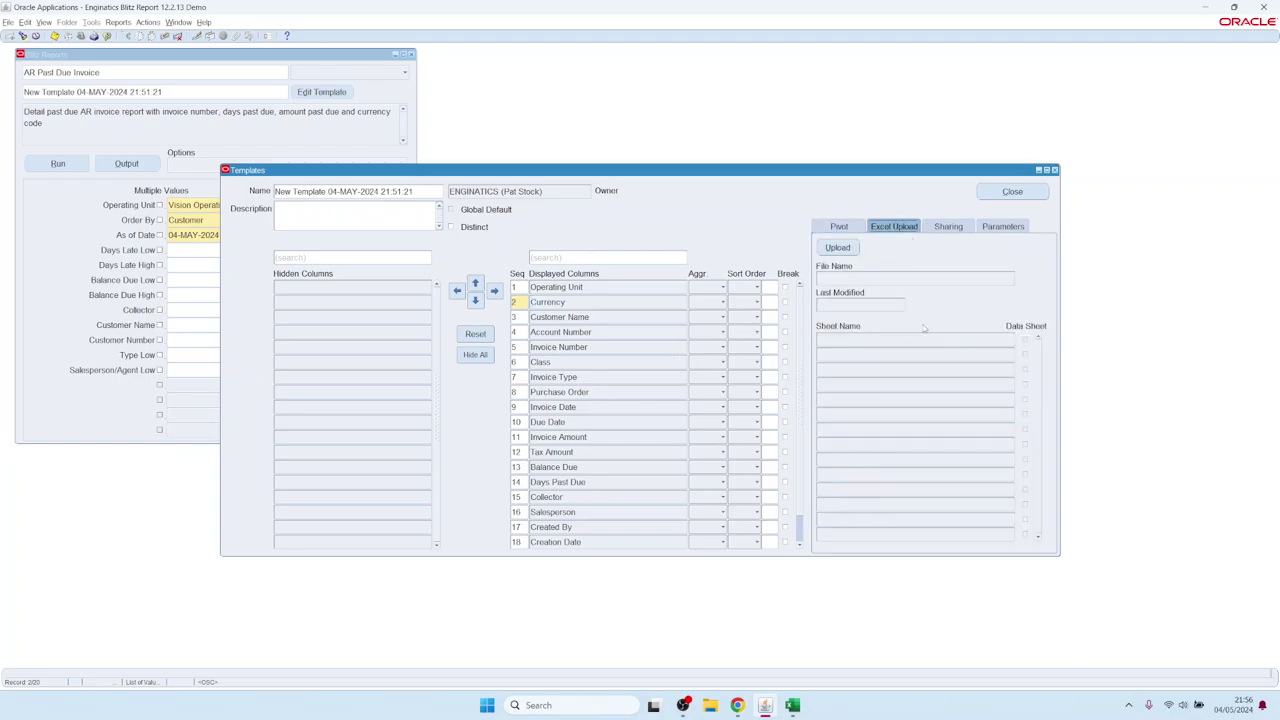
left_click(846, 250)
left_click(100, 132)
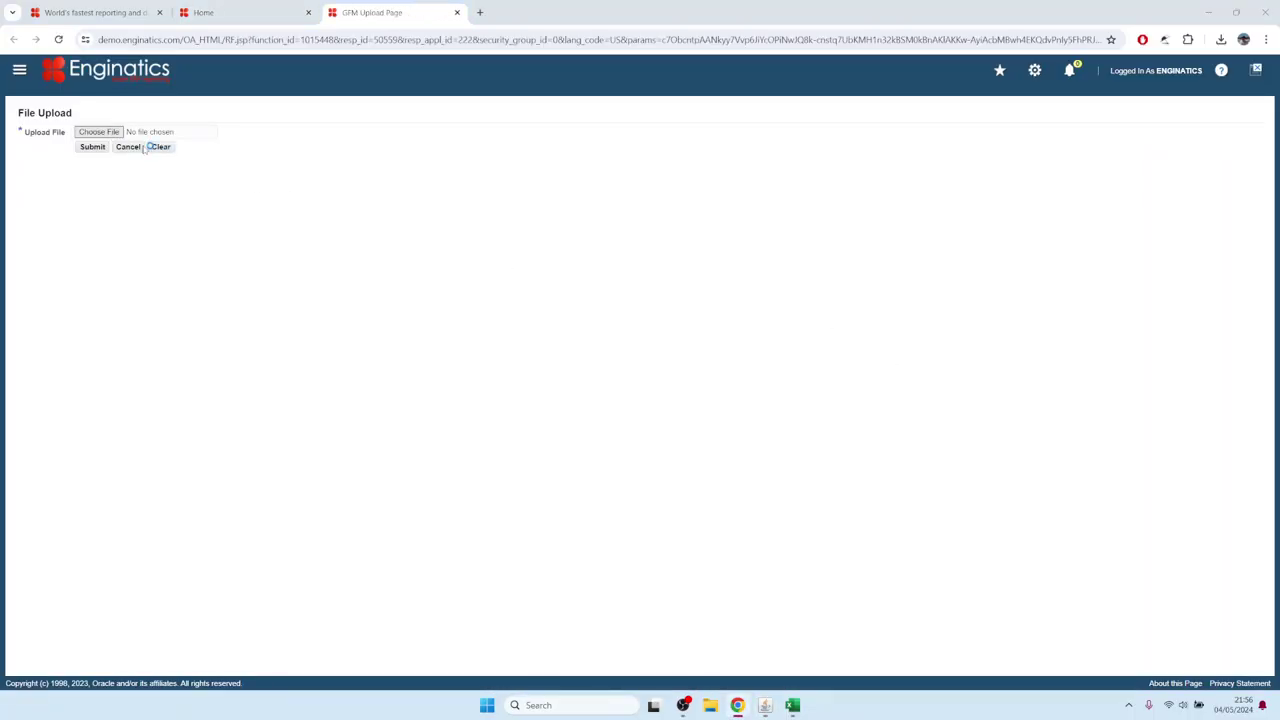
left_click(270, 99)
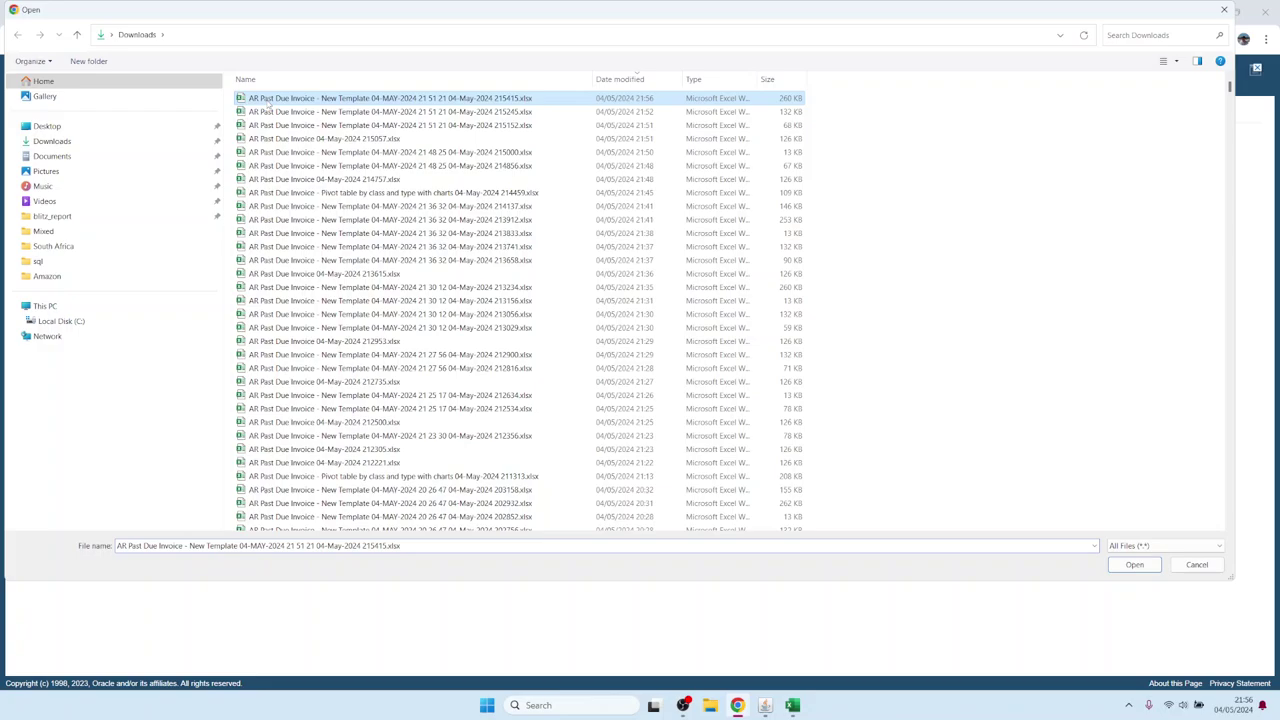
left_click(1133, 564)
left_click(92, 147)
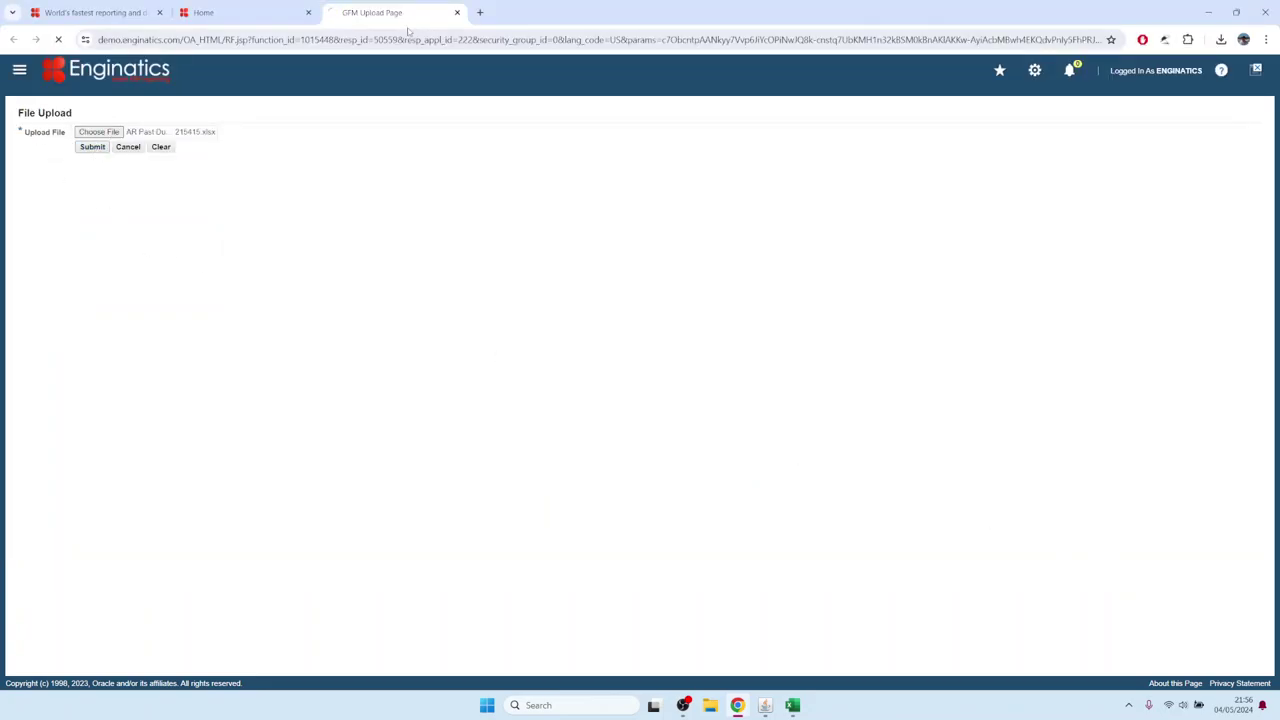
left_click(457, 12)
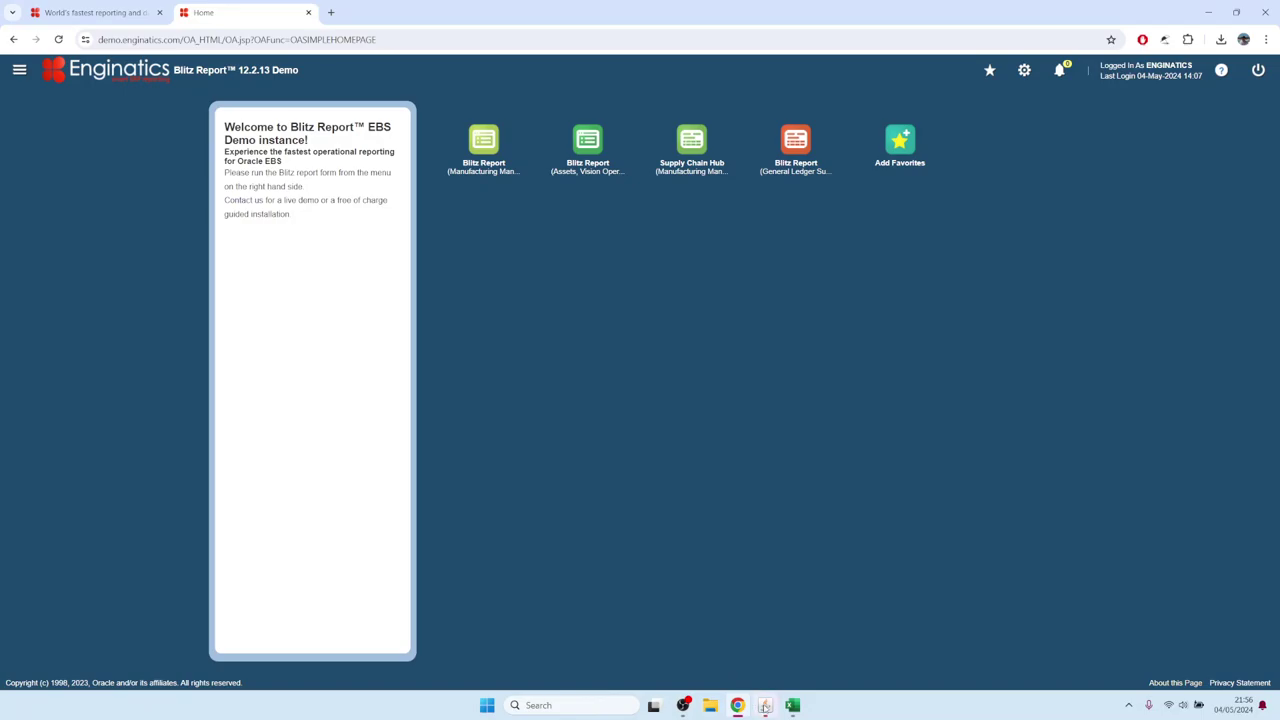
left_click(764, 705)
left_click(764, 705)
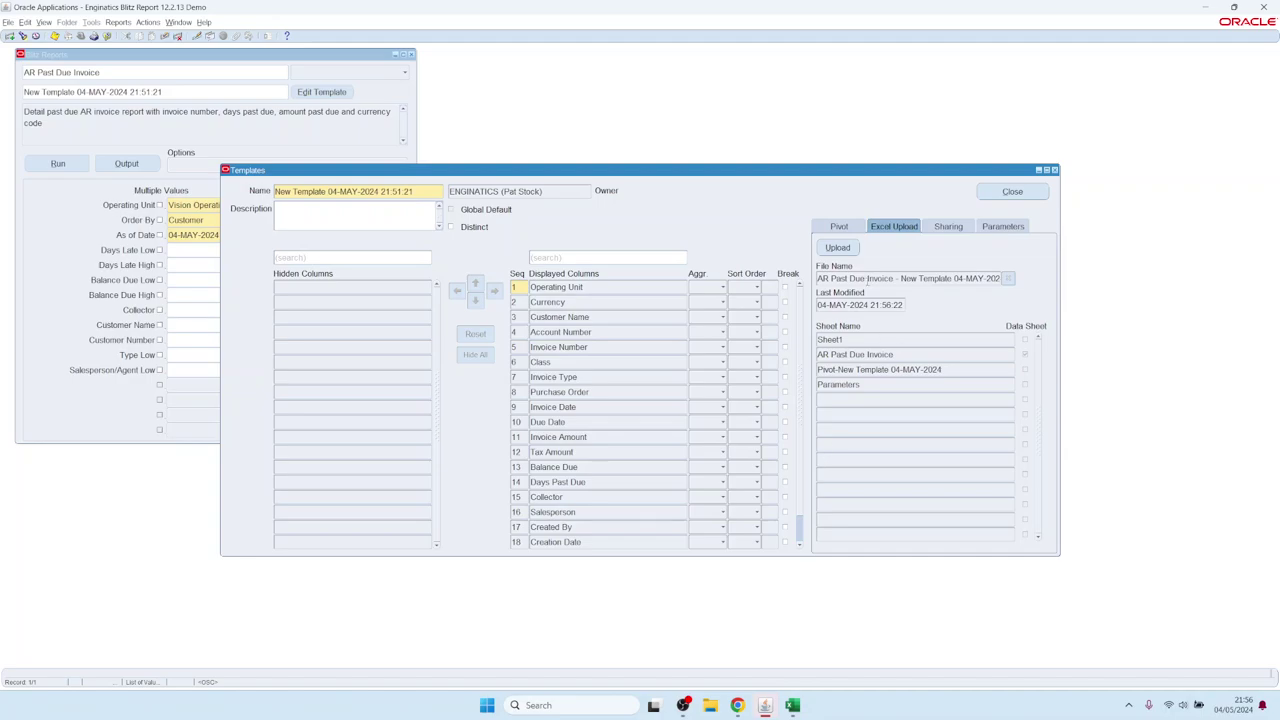
left_click_drag(839, 280, 910, 284)
Set the As of Date parameter to 04-MAY-2009 and run the AR Past Due Invoice report with the new template.
left_click(155, 118)
left_click(216, 237)
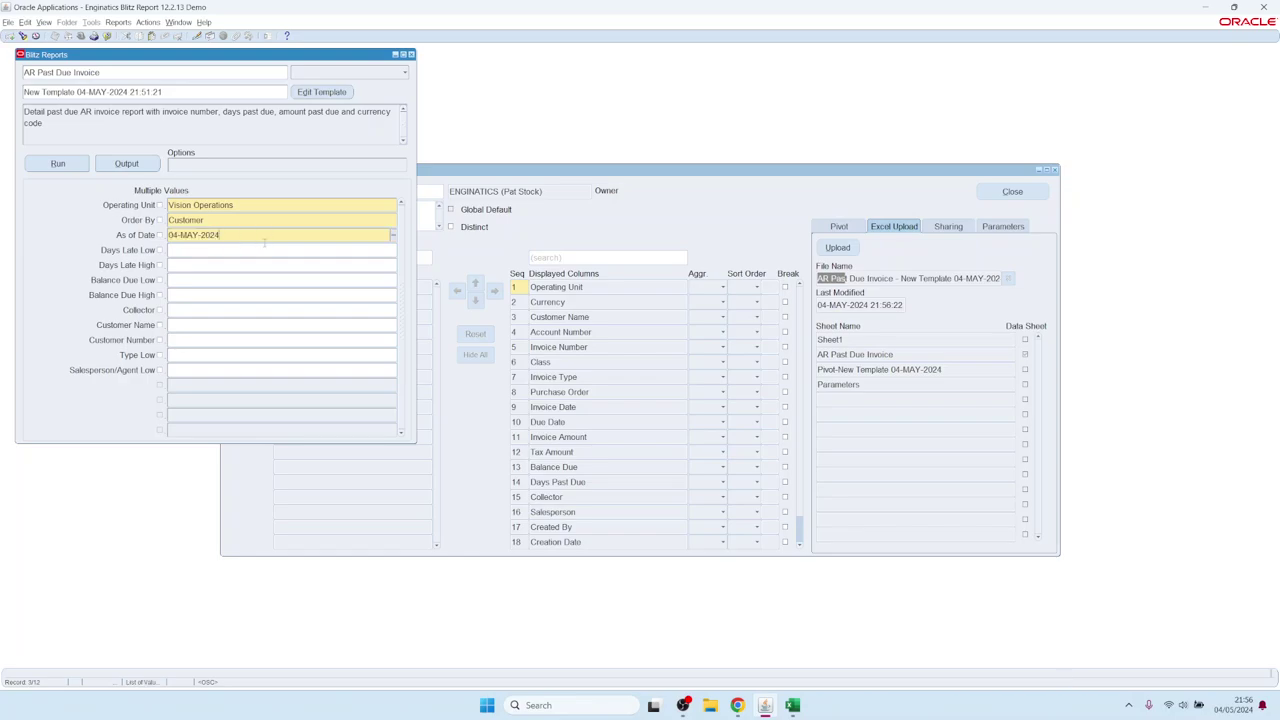
key("BackSpace")
left_click(58, 163)
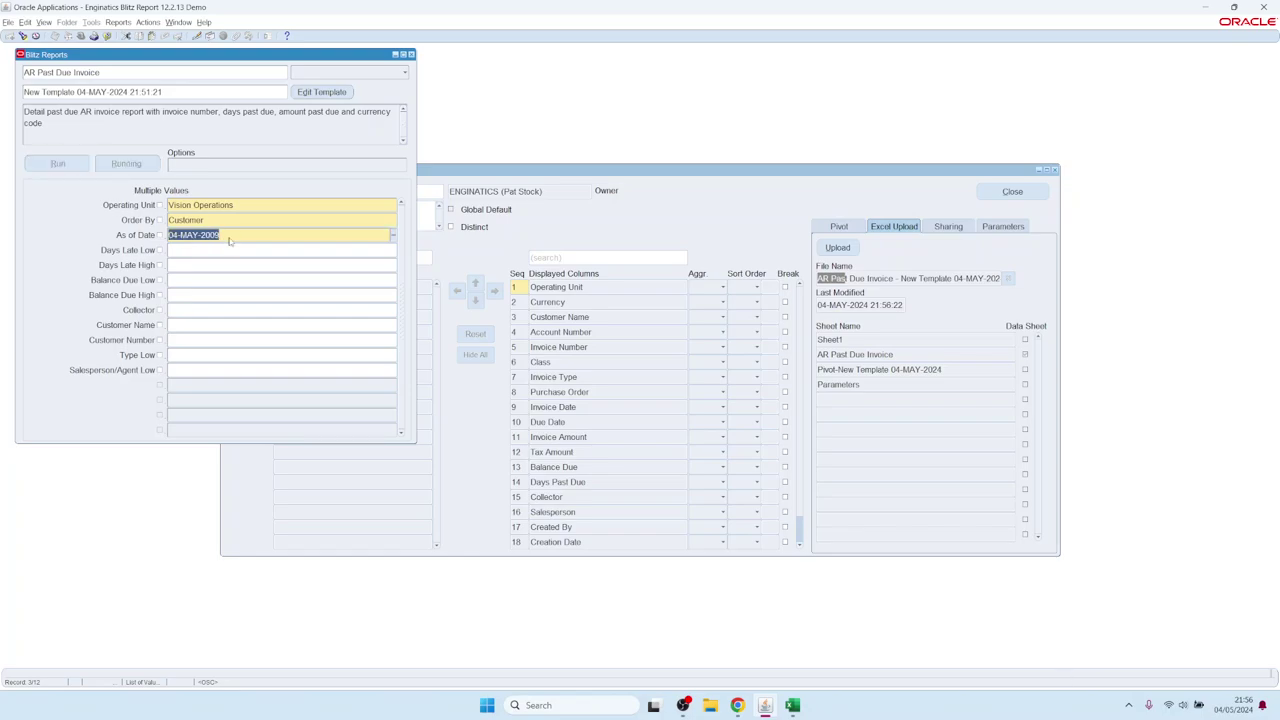
Examine the generated workbook in Excel, checking the pivot charts, the invoice and due dates, and the formatting on the data sheet.
key("alt+Tab")
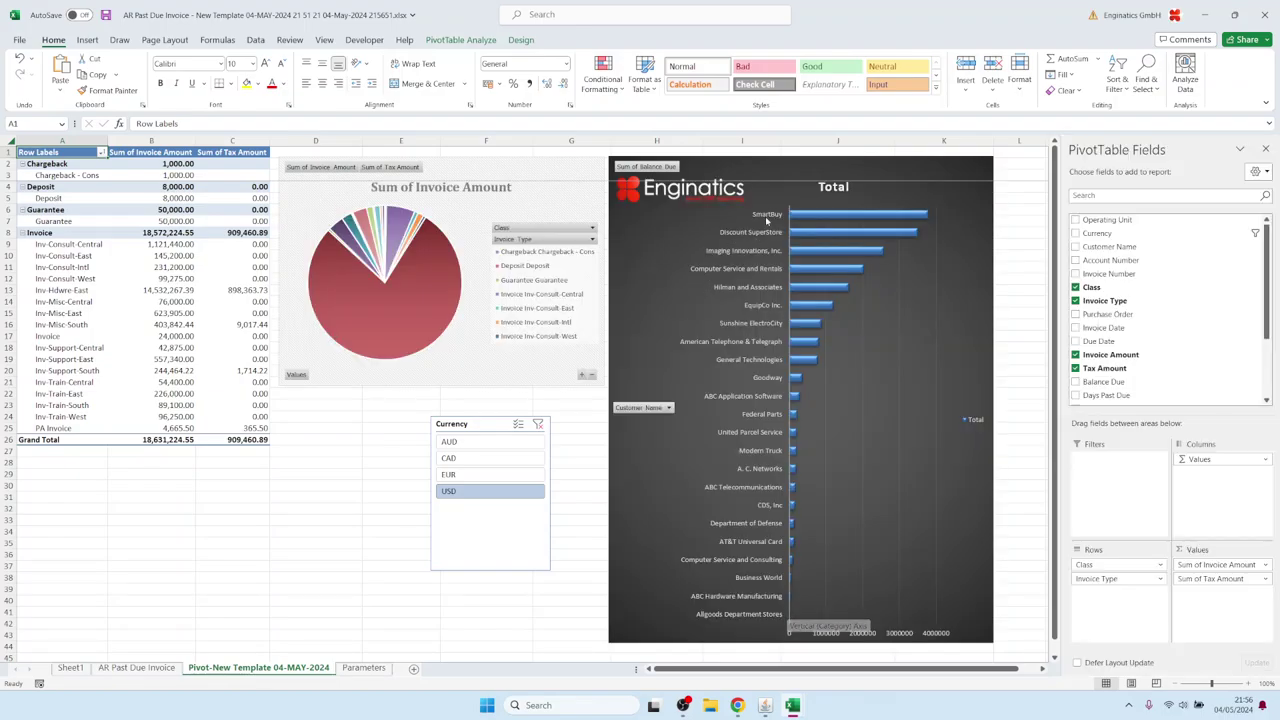
left_click(166, 670)
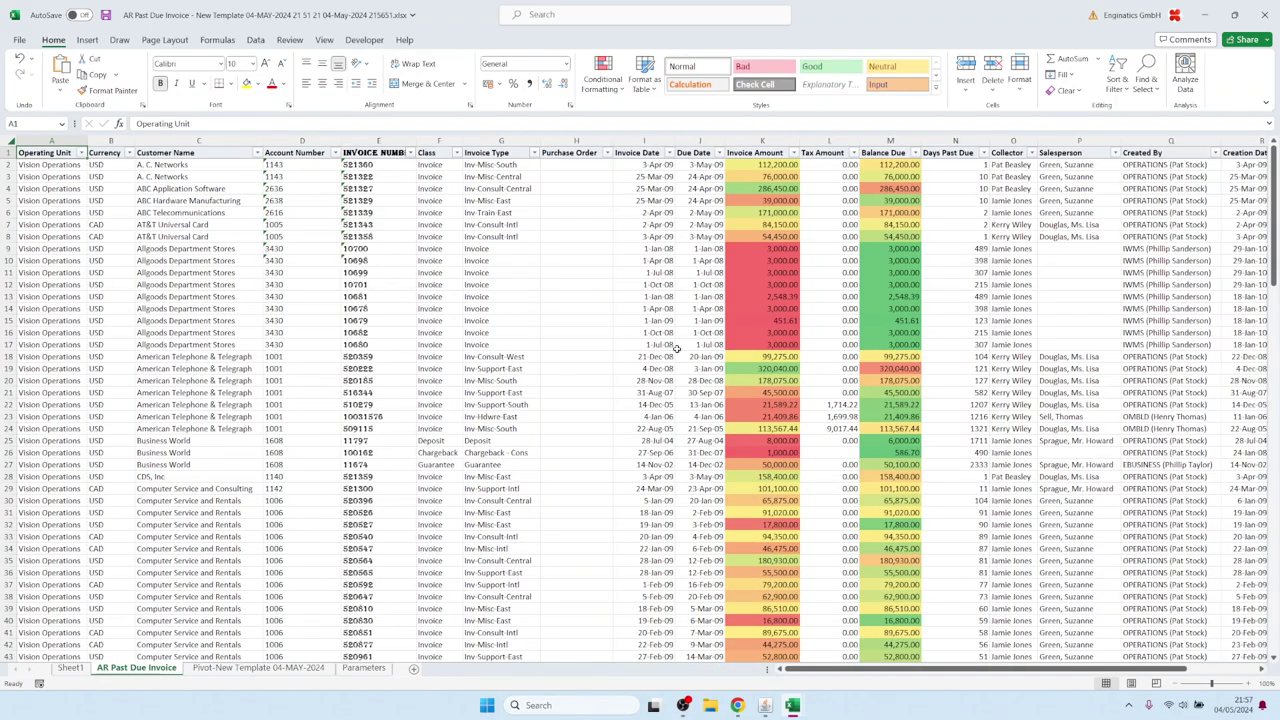
left_click_drag(692, 189, 700, 516)
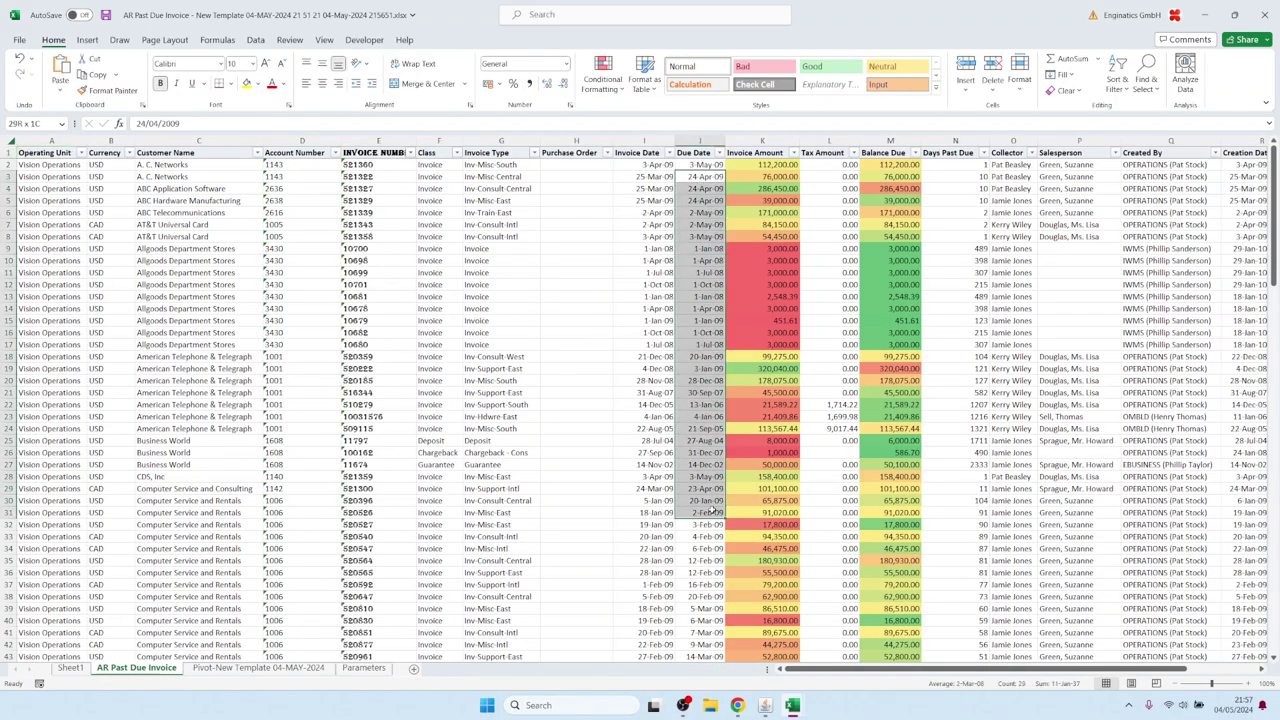
left_click_drag(662, 250, 661, 240)
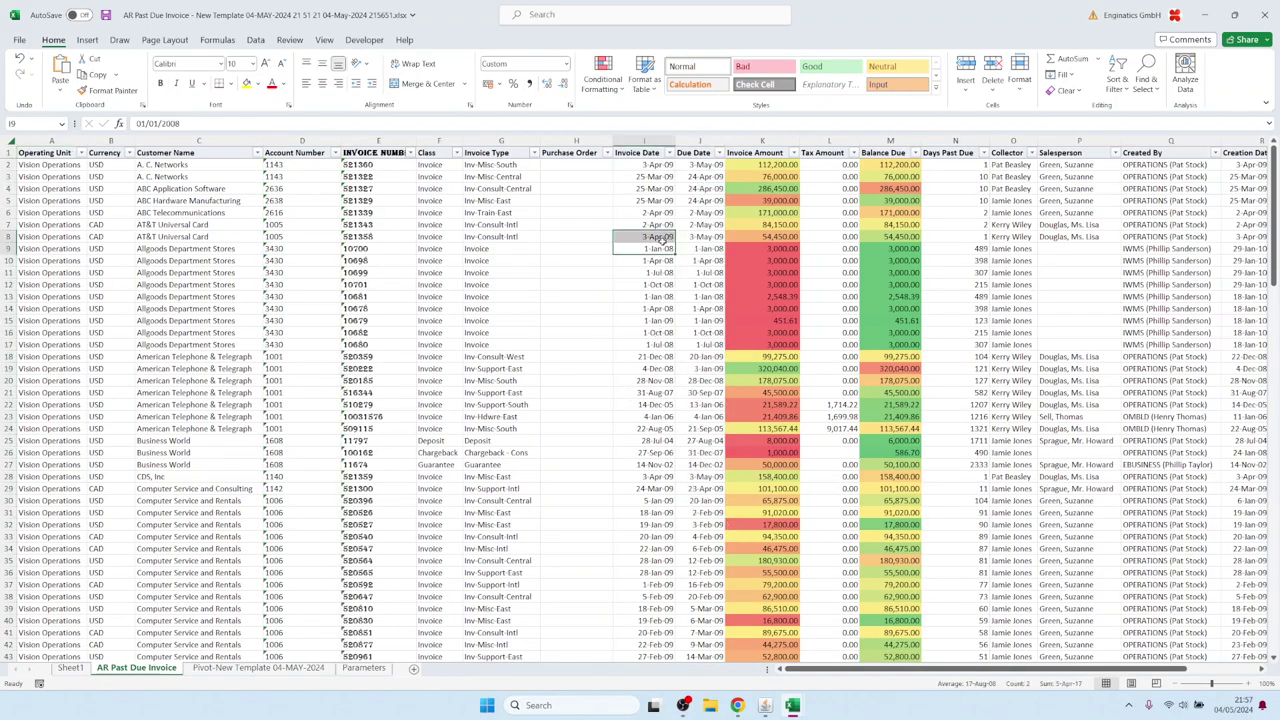
left_click(52, 155)
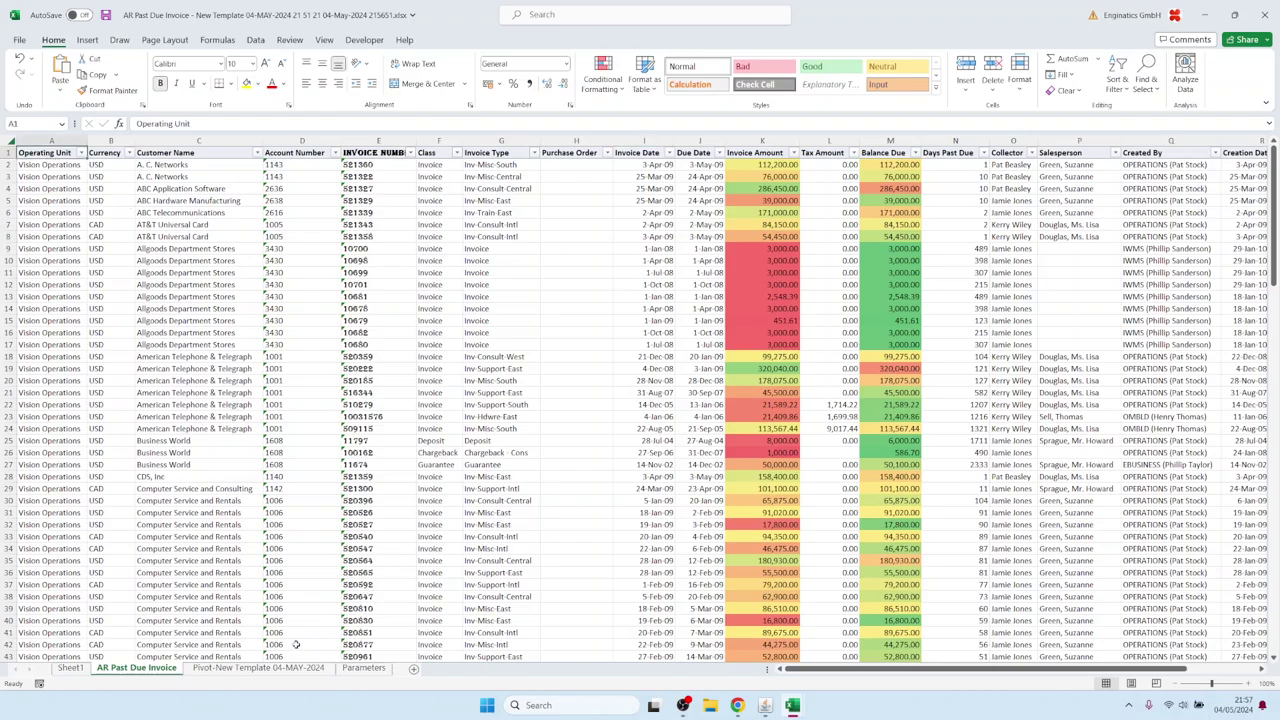
left_click(259, 668)
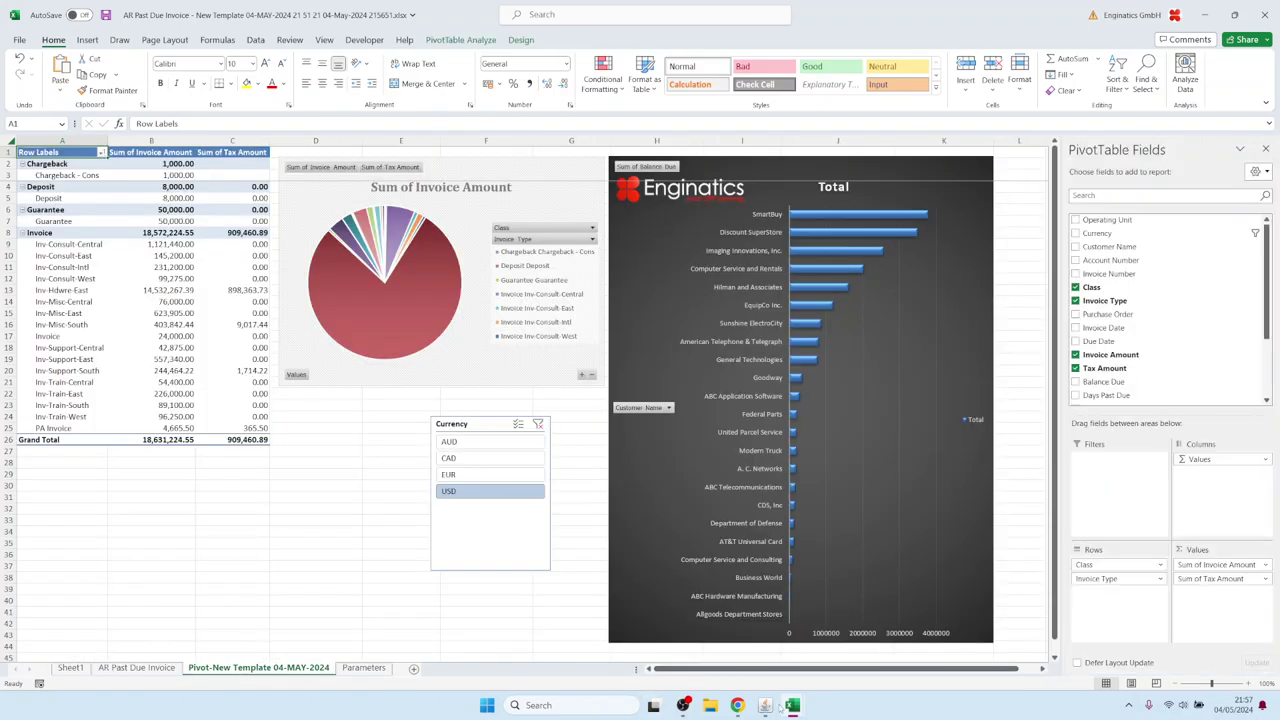
Switch back to Oracle Applications and bring the Templates window to the front.
mouse_move(764, 705)
left_click(770, 665)
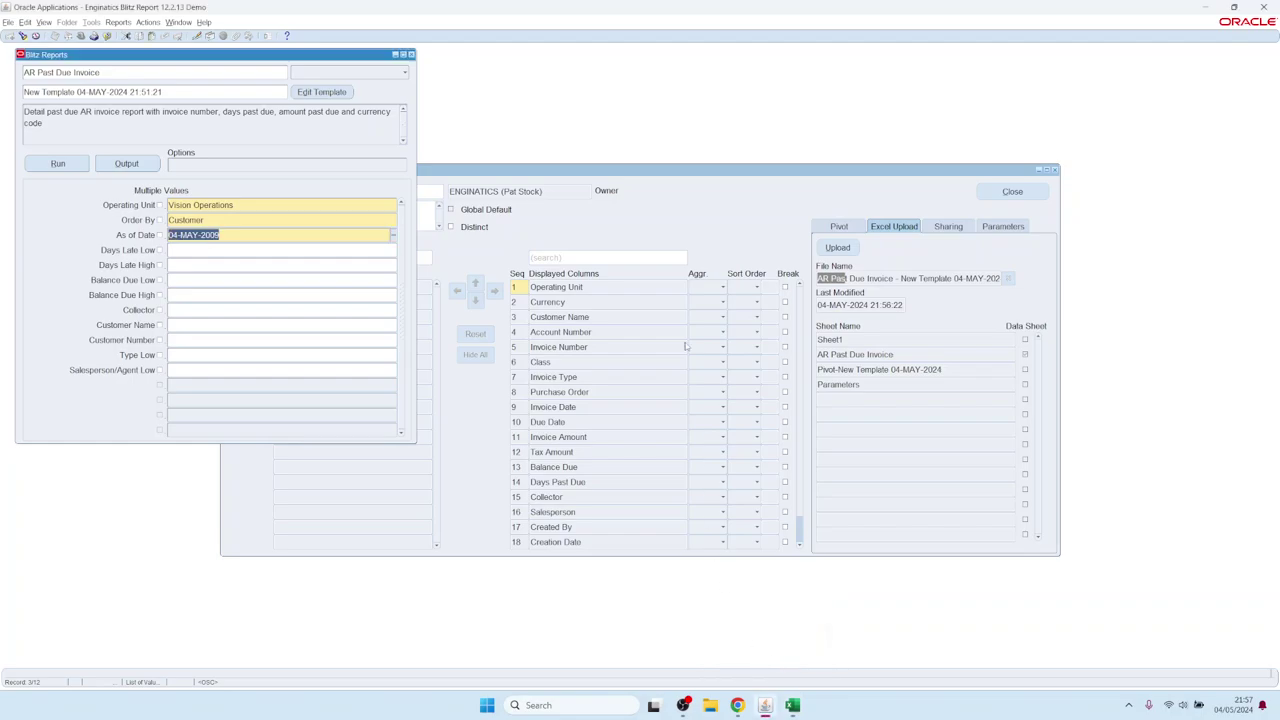
left_click(721, 224)
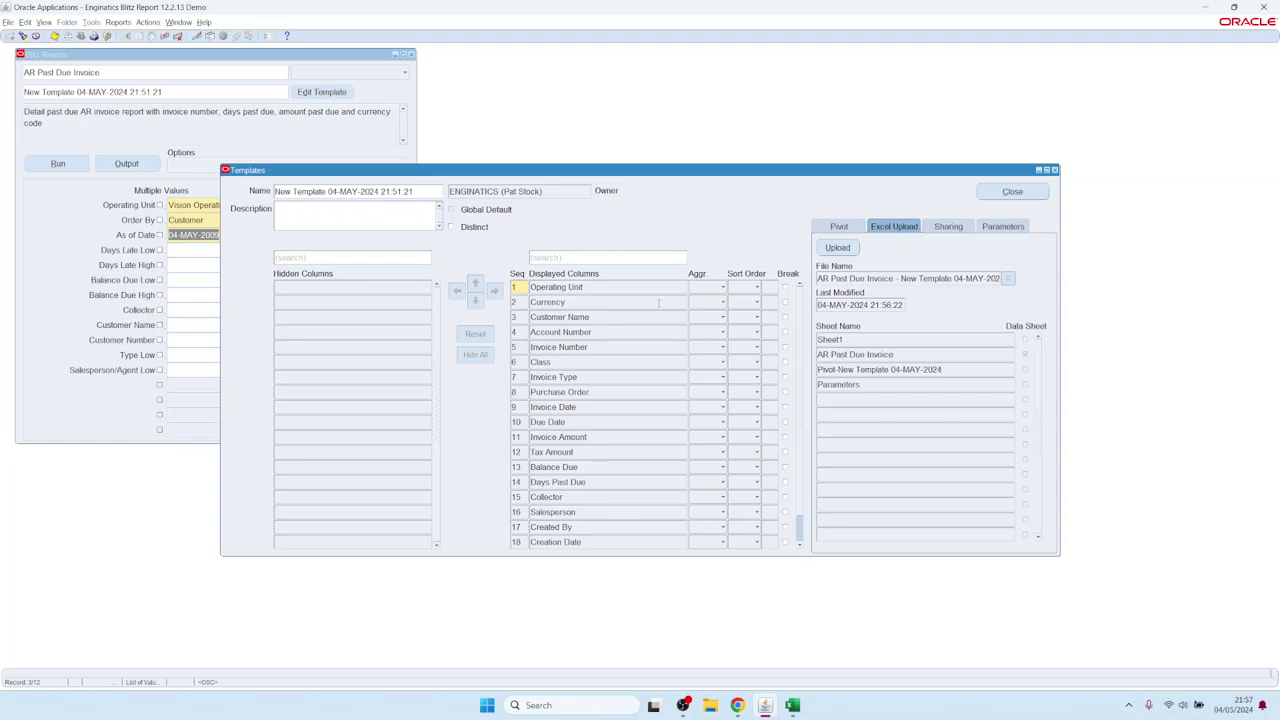
Examine the template's displayed columns, pivot layout and uploaded Excel file details in the Templates window.
left_click(873, 281)
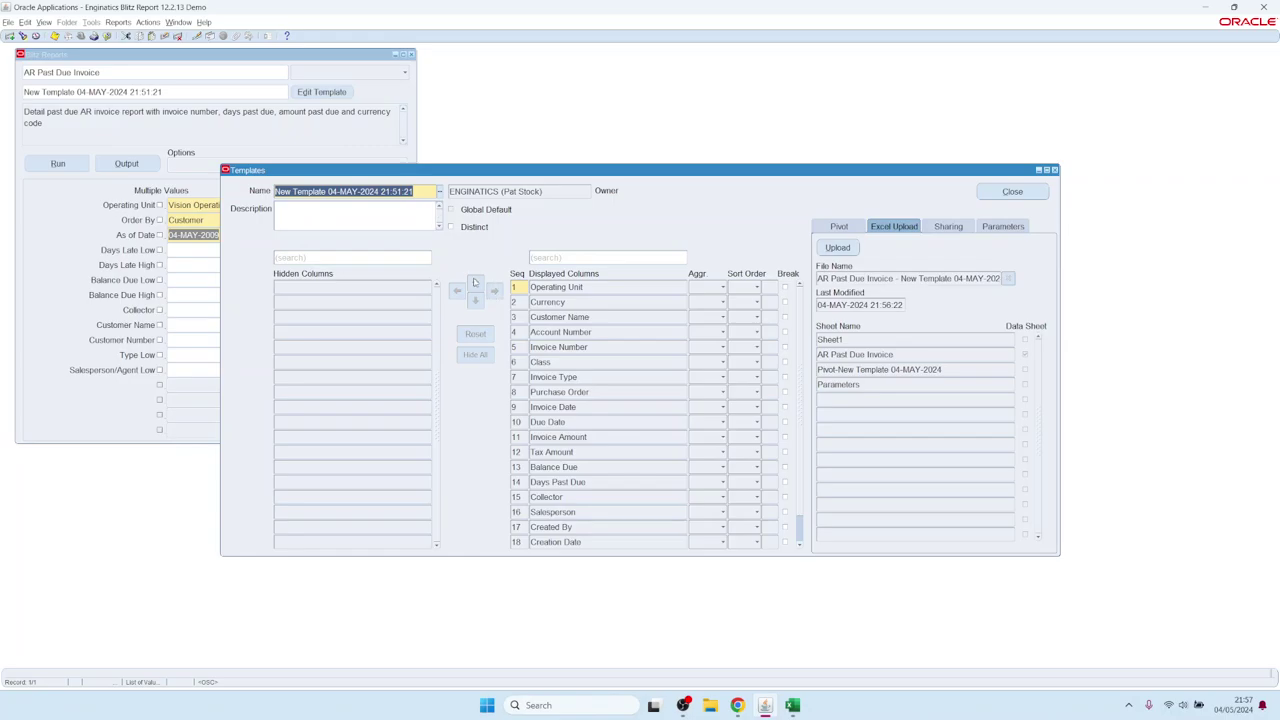
left_click(598, 439)
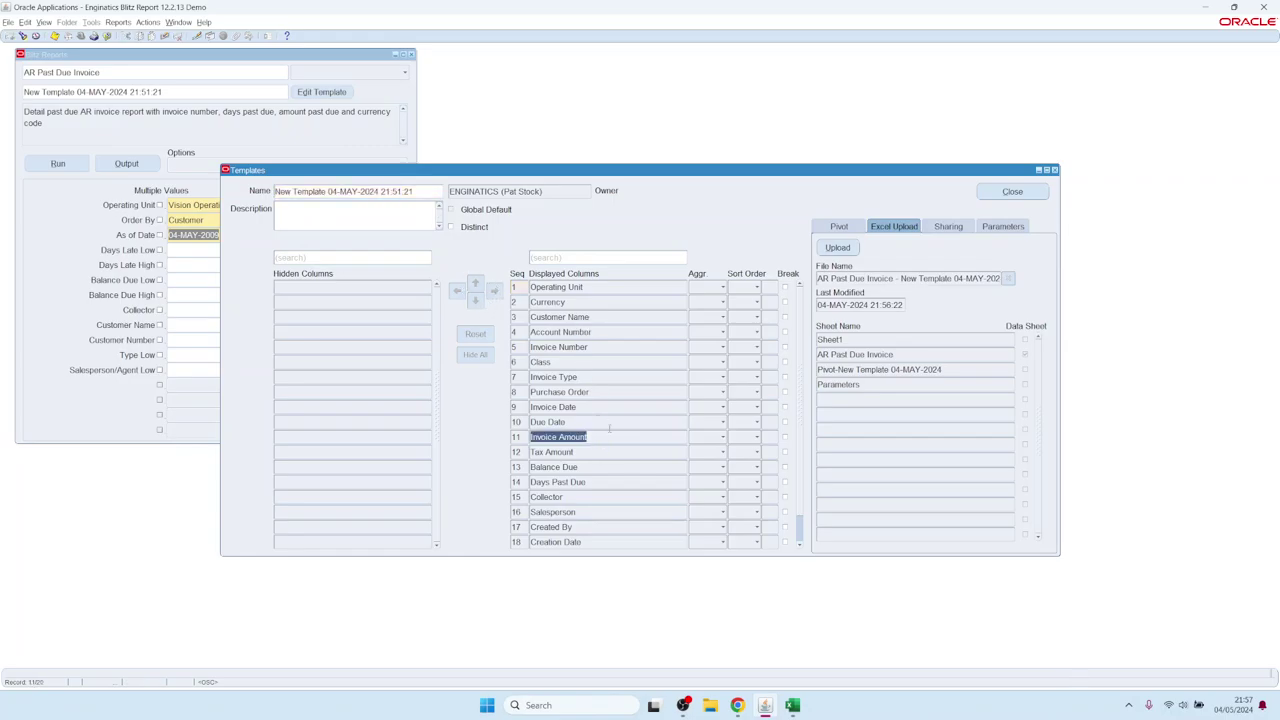
left_click(849, 228)
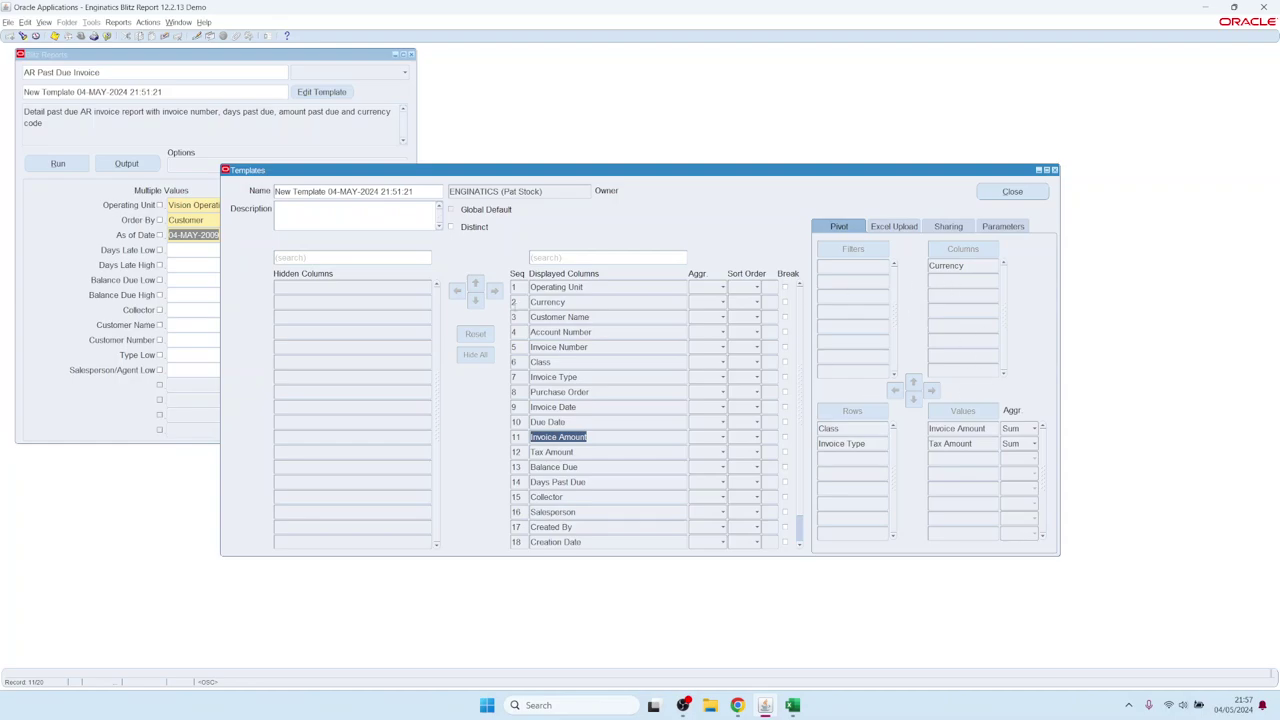
left_click(888, 226)
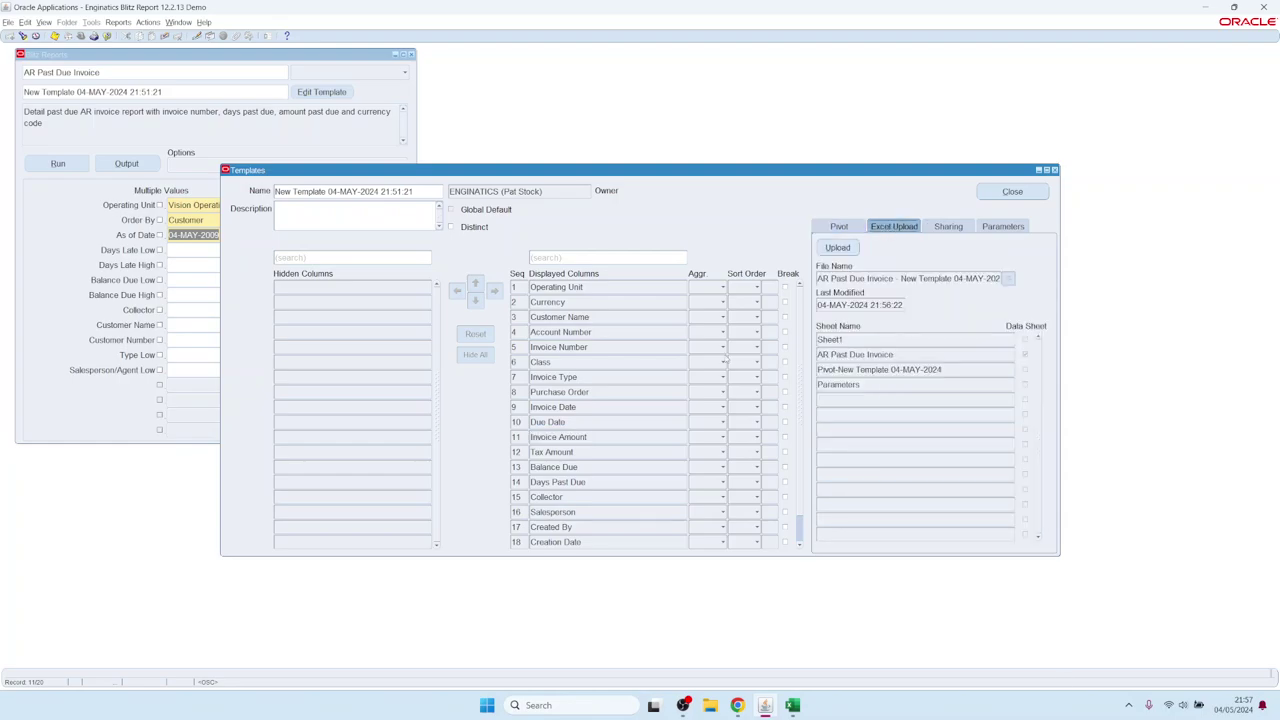
left_click(583, 317)
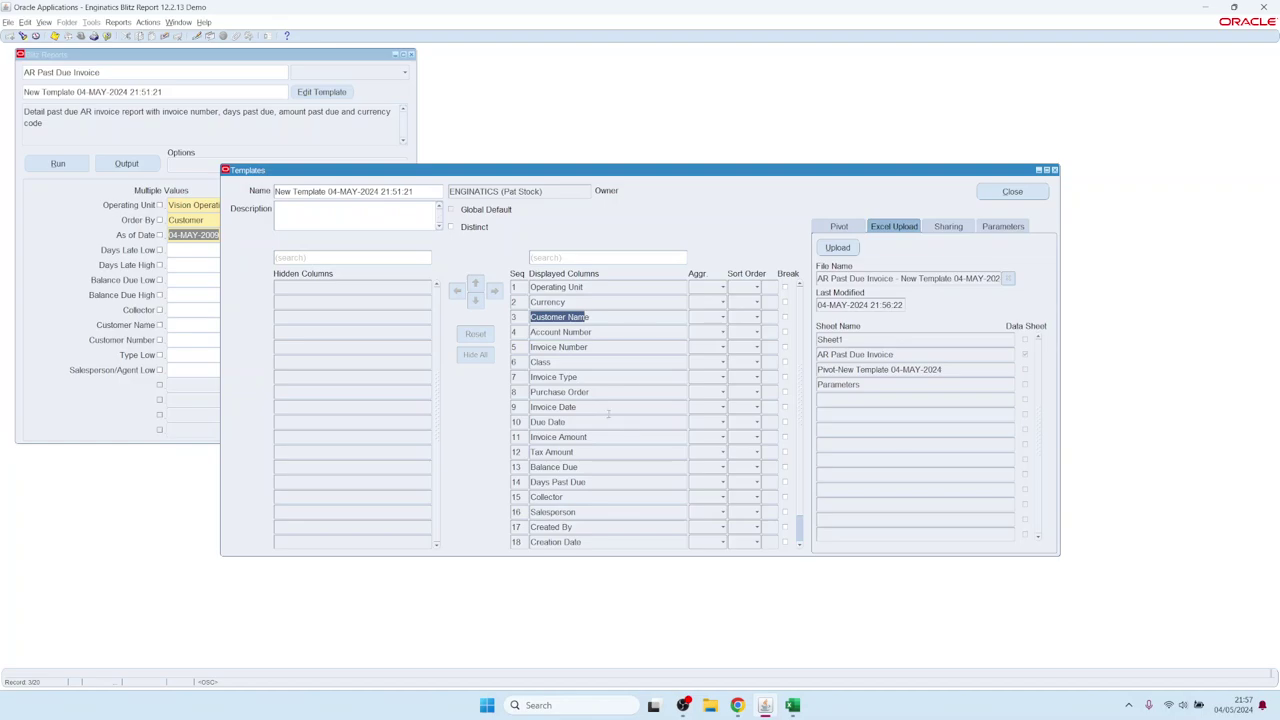
Remove the uploaded Excel file from the template and check its displayed columns and pivot layout.
left_click(1009, 281)
left_click(586, 347)
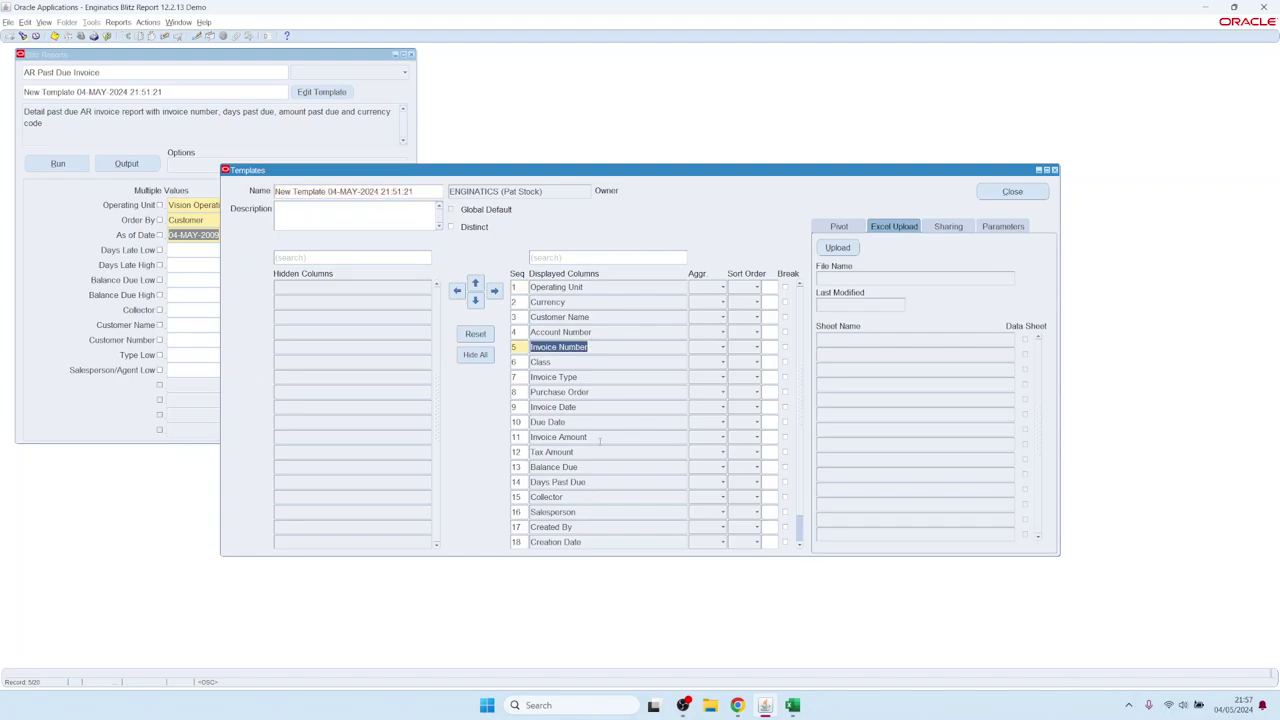
key("Down")
key("Down")
key("Down")
key("Down")
key("Down")
key("Down")
key("Down")
left_click(839, 228)
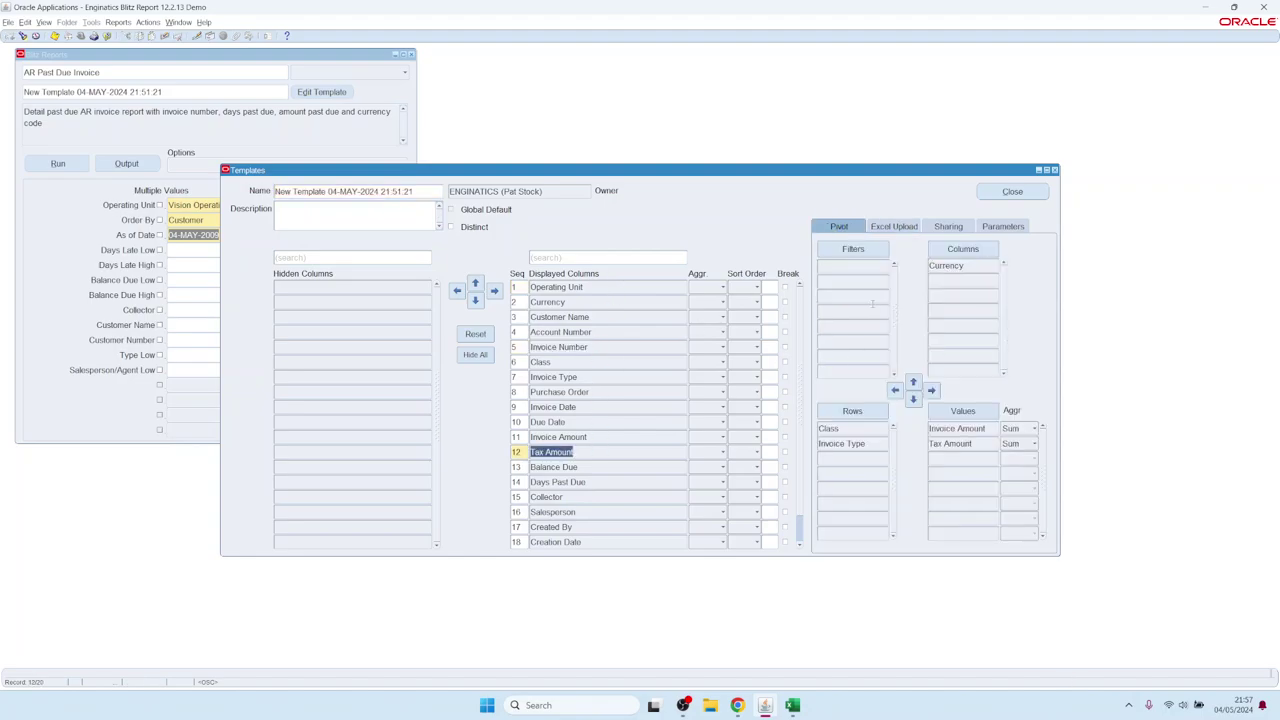
left_click(890, 226)
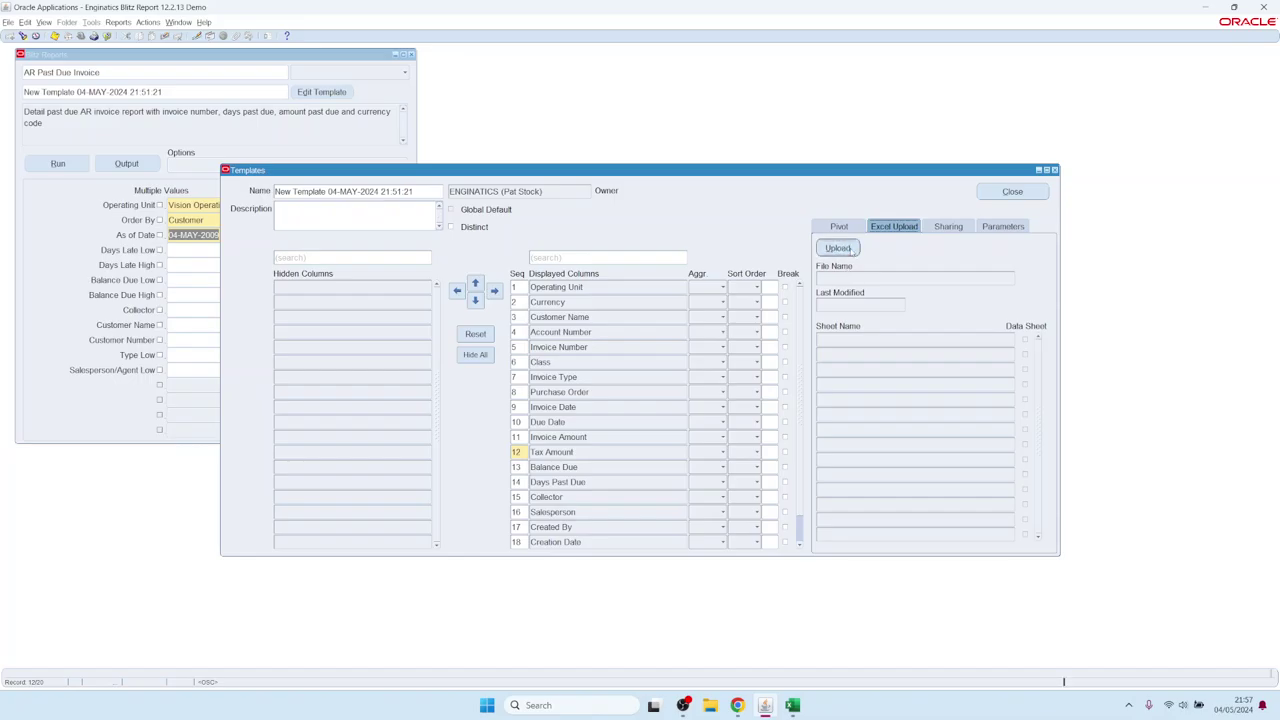
left_click(840, 248)
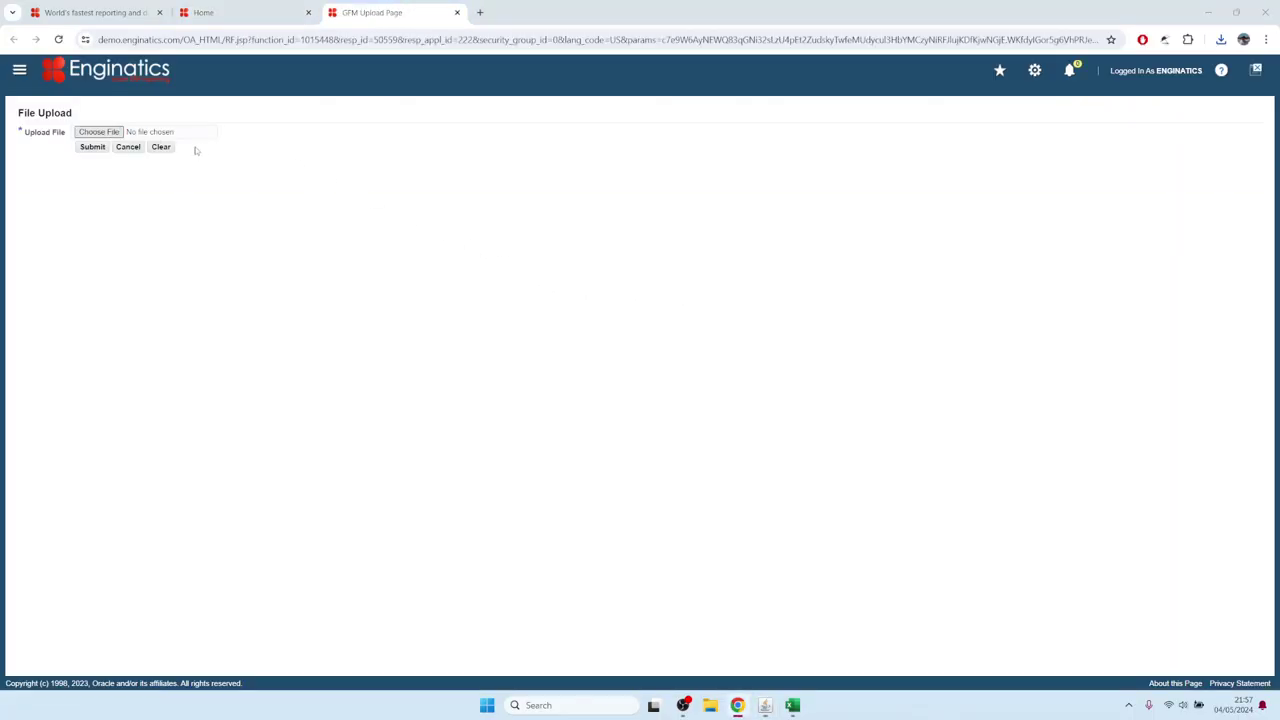
left_click(98, 131)
left_click(390, 98)
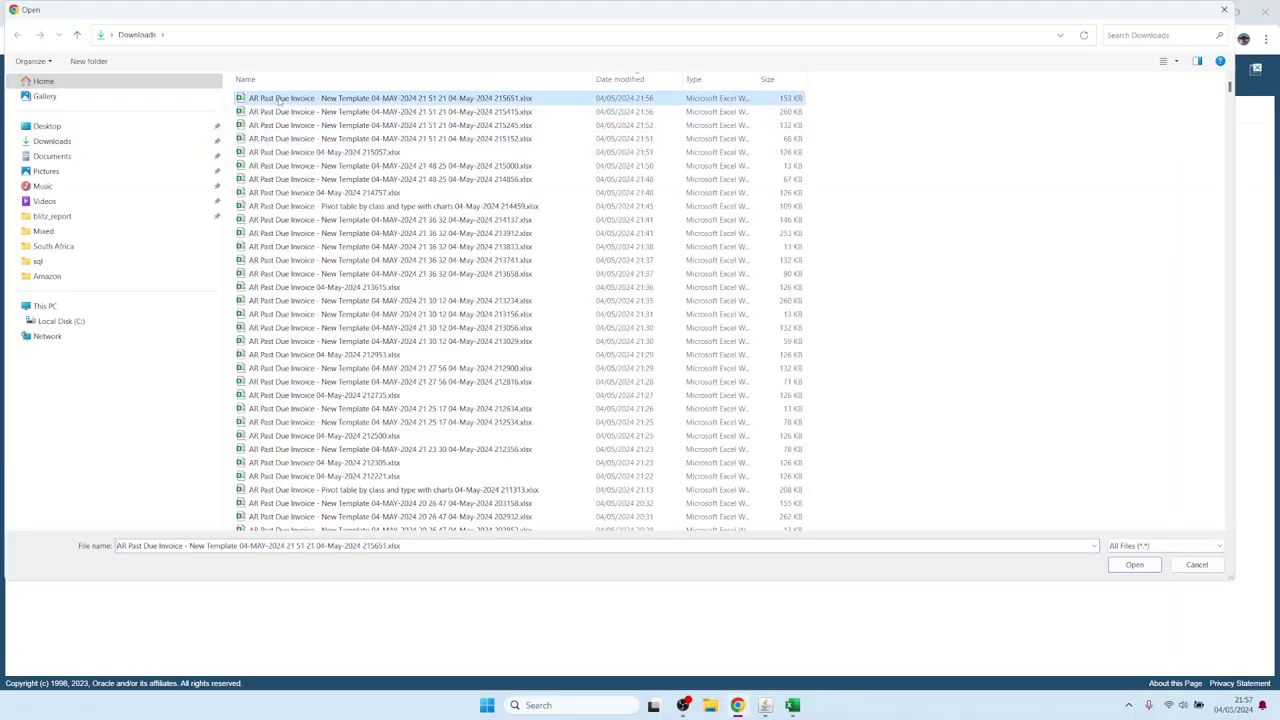
left_click(1135, 565)
left_click(92, 149)
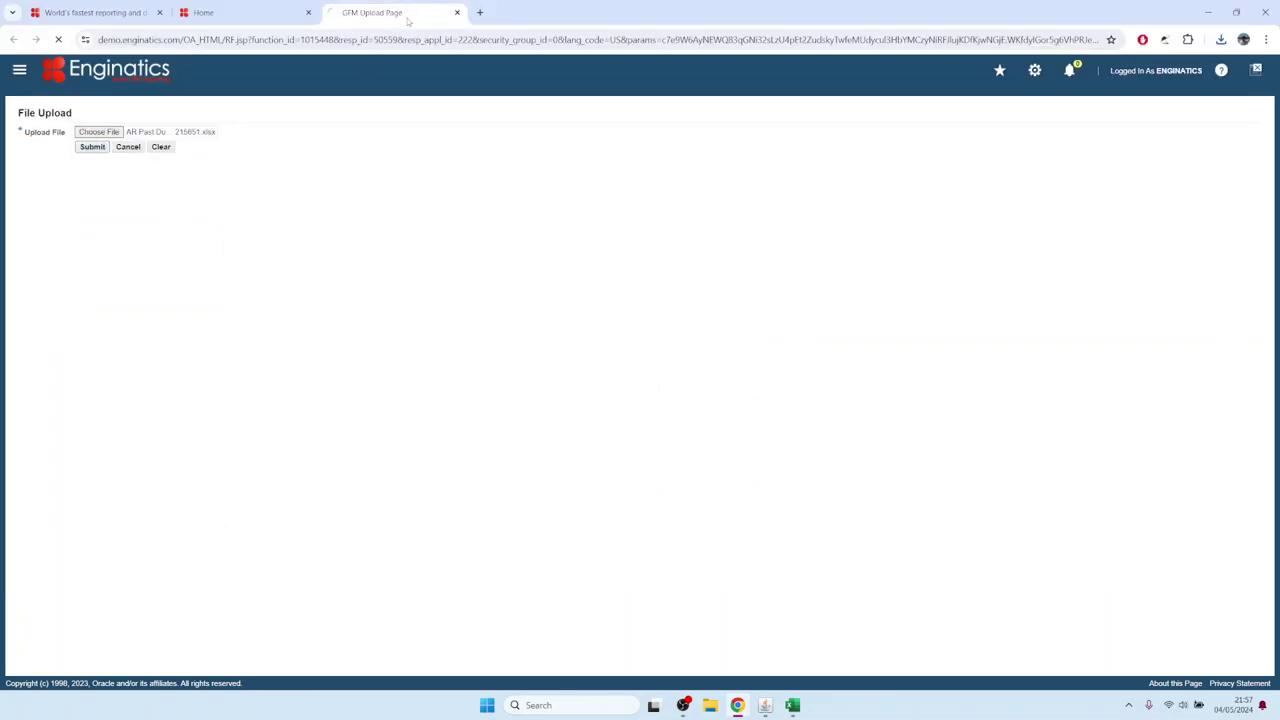
left_click(457, 12)
left_click(780, 645)
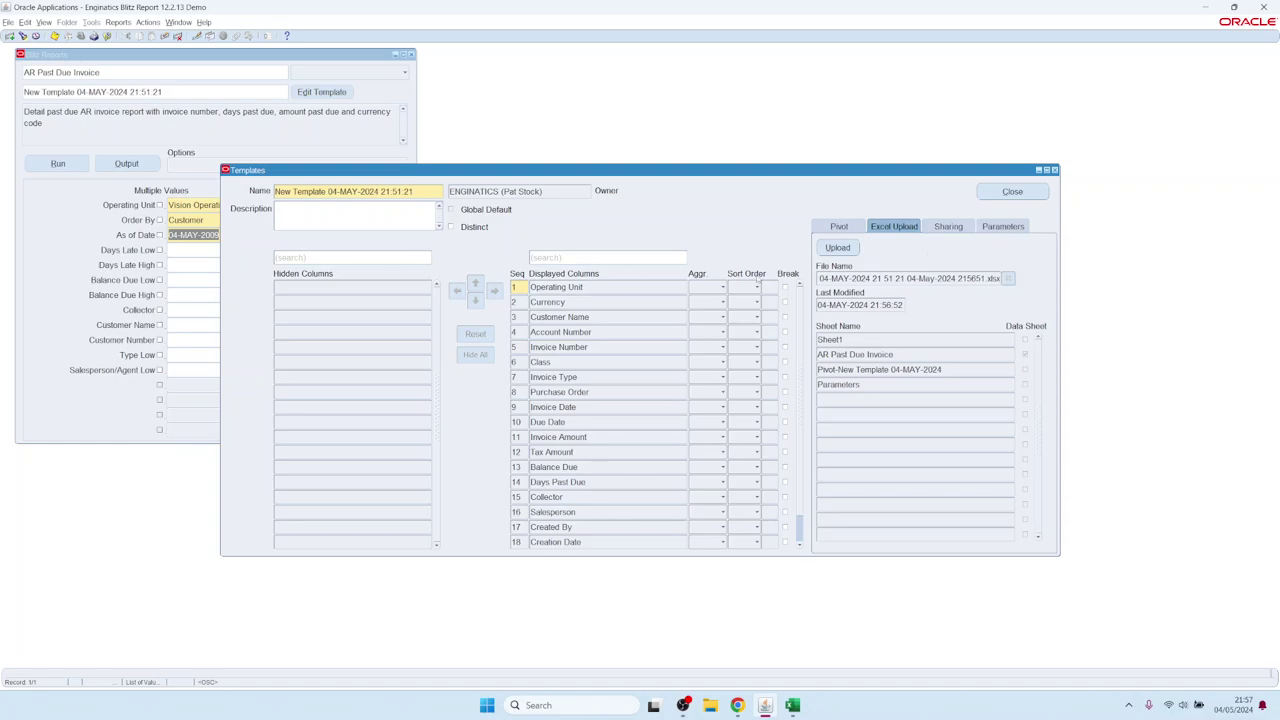
Share the template at Site level and save the sharing setting.
left_click(949, 227)
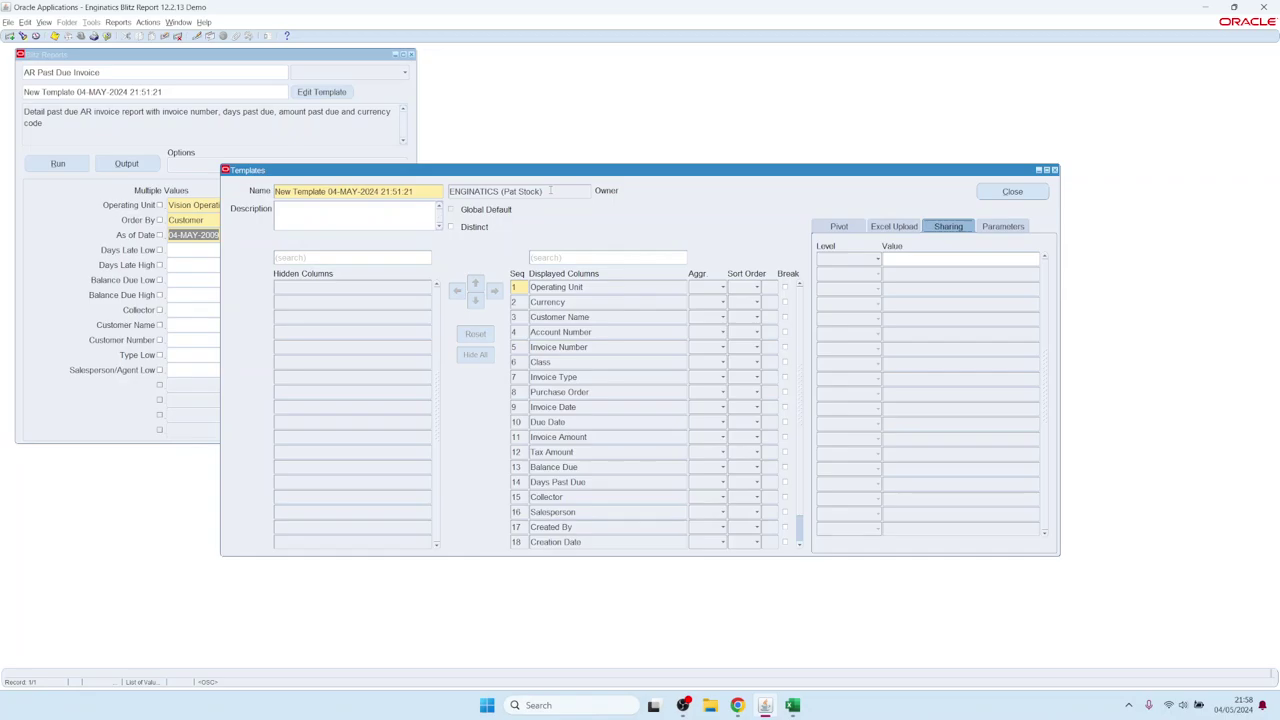
triple_click(553, 190)
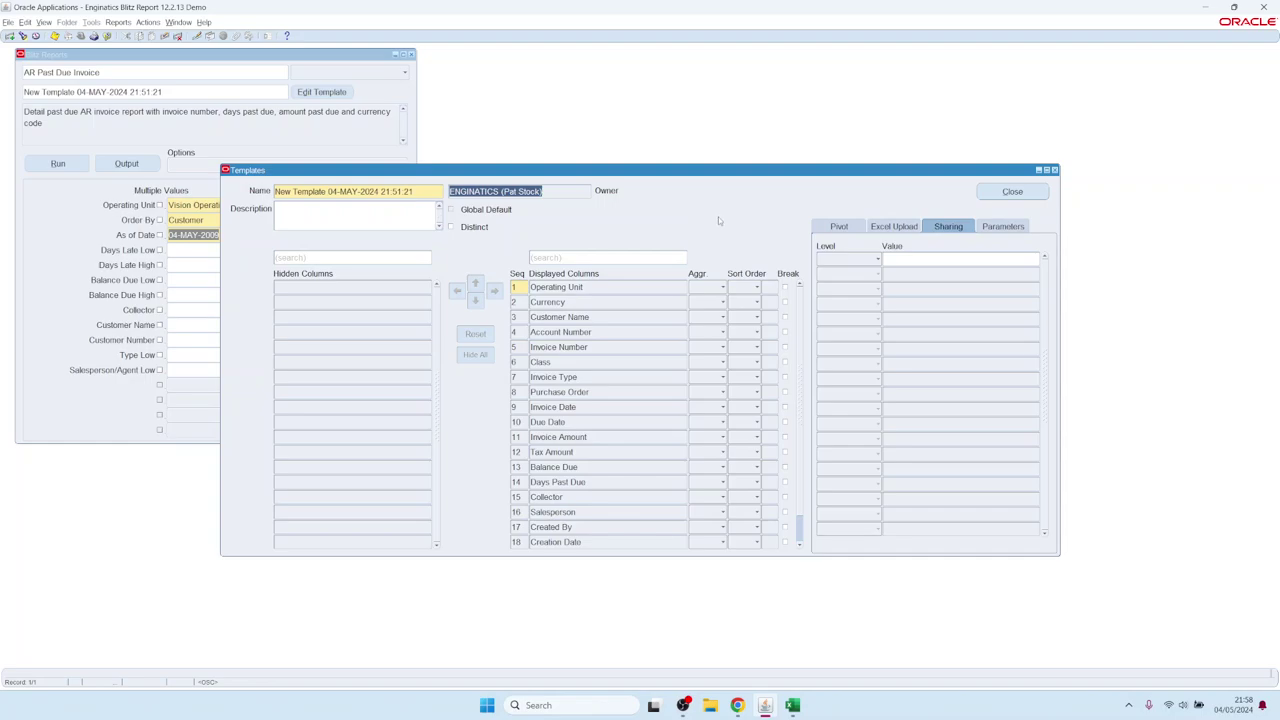
left_click(854, 263)
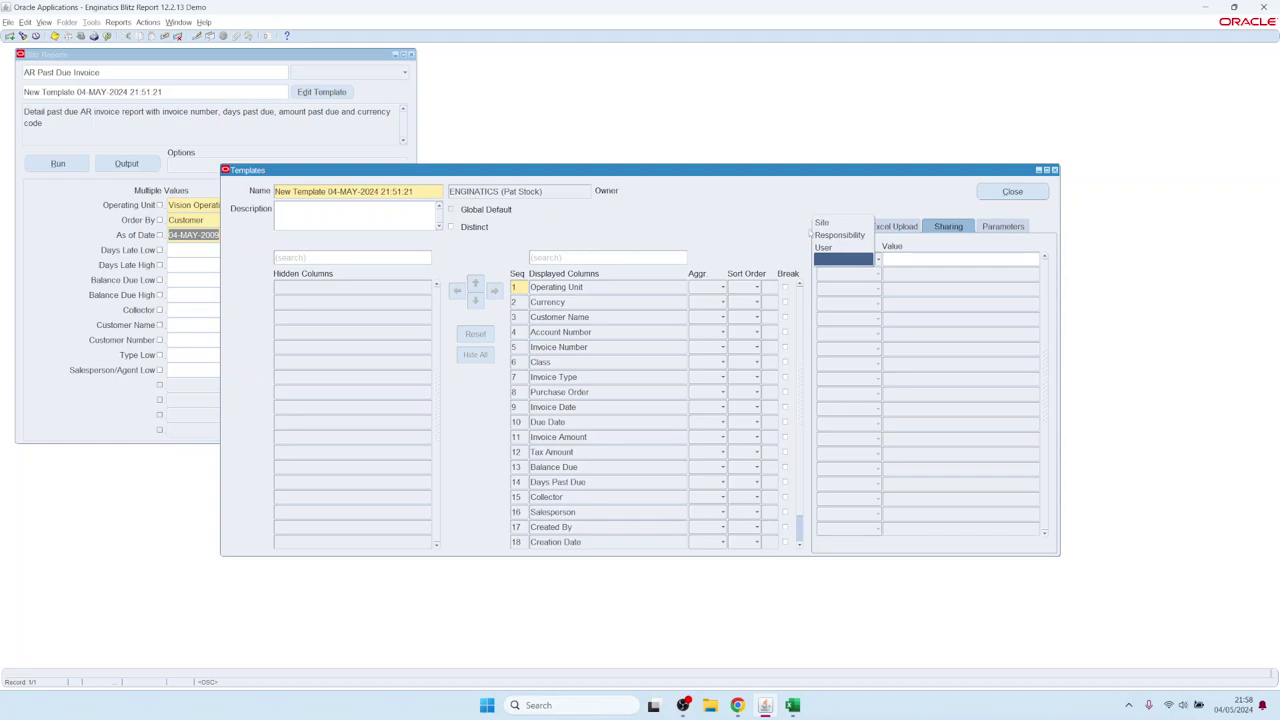
left_click(834, 223)
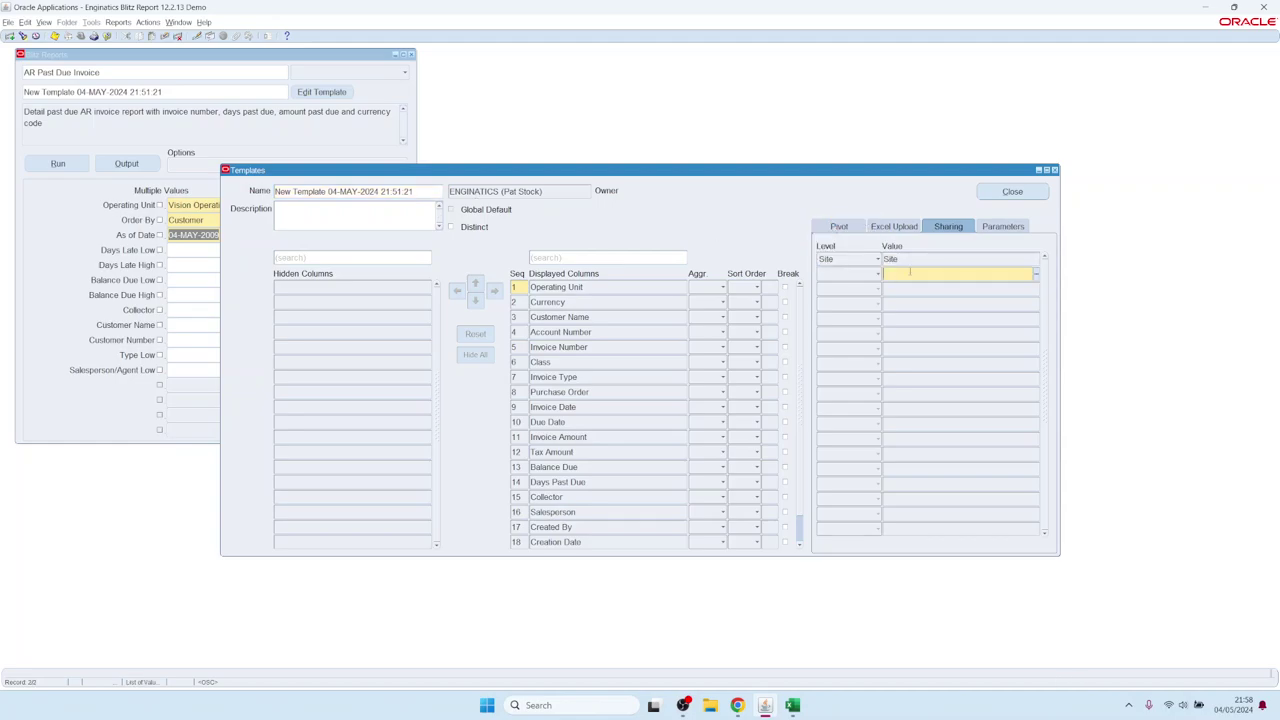
key("ctrl+s")
Rename the AR Past Due Invoice template as Dashboard example and save it.
left_click(152, 74)
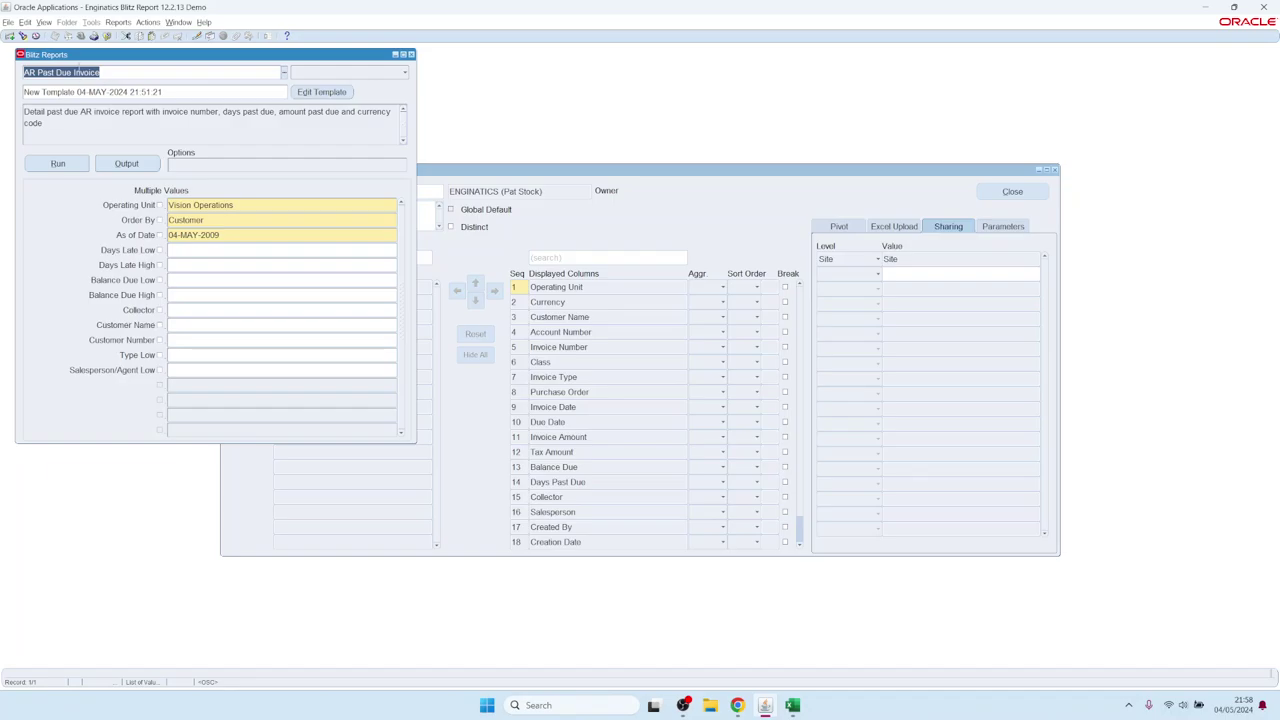
left_click_drag(100, 73, 18, 74)
left_click(903, 259)
left_click(435, 193)
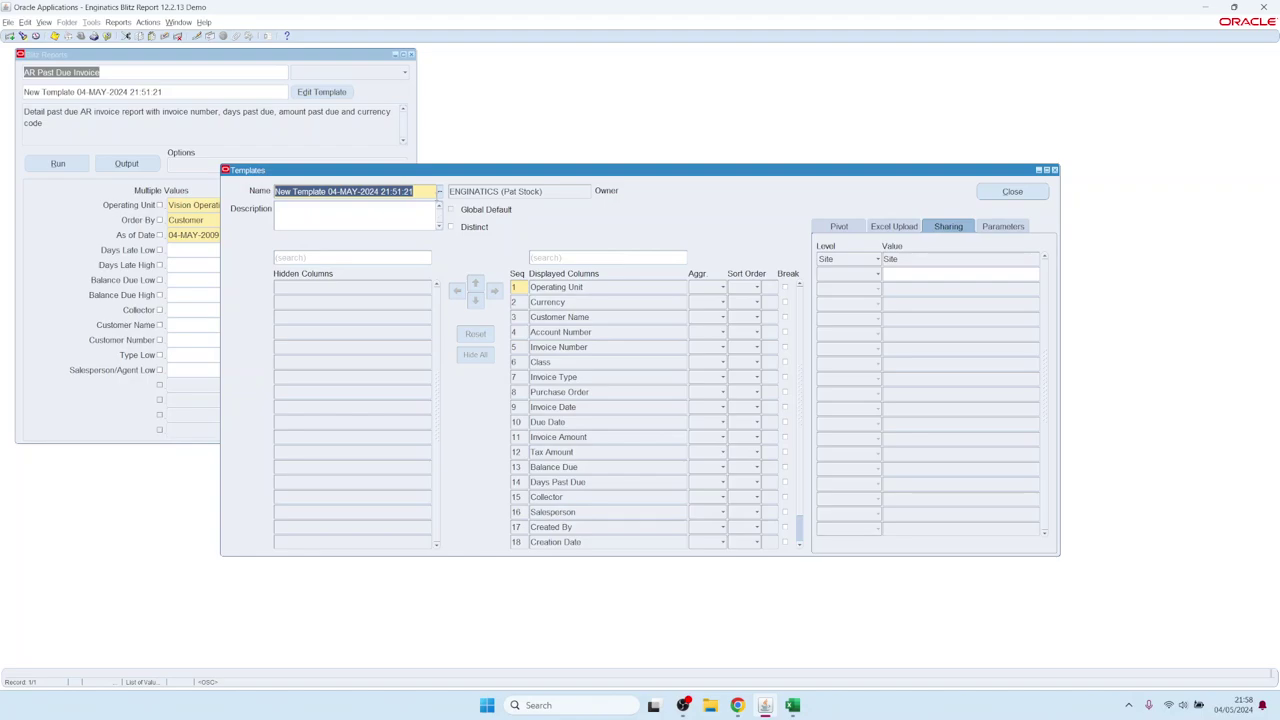
type("Dash")
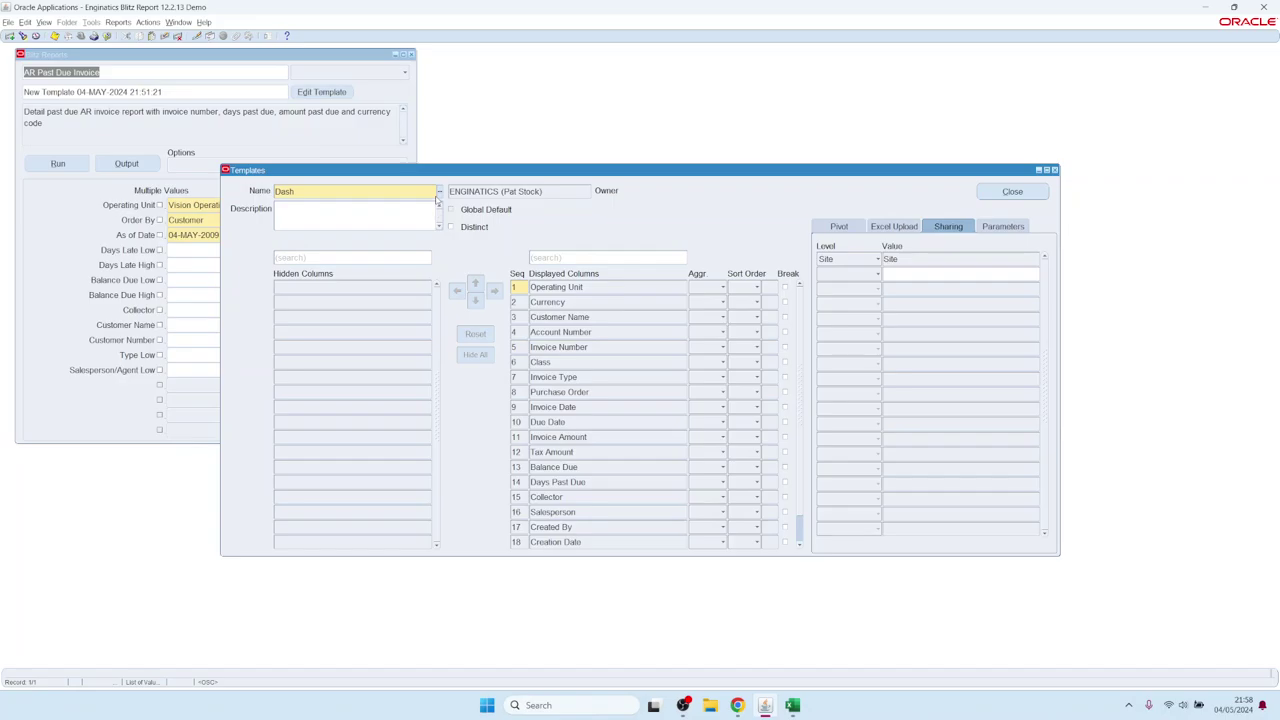
type("board example")
key("ctrl+s")
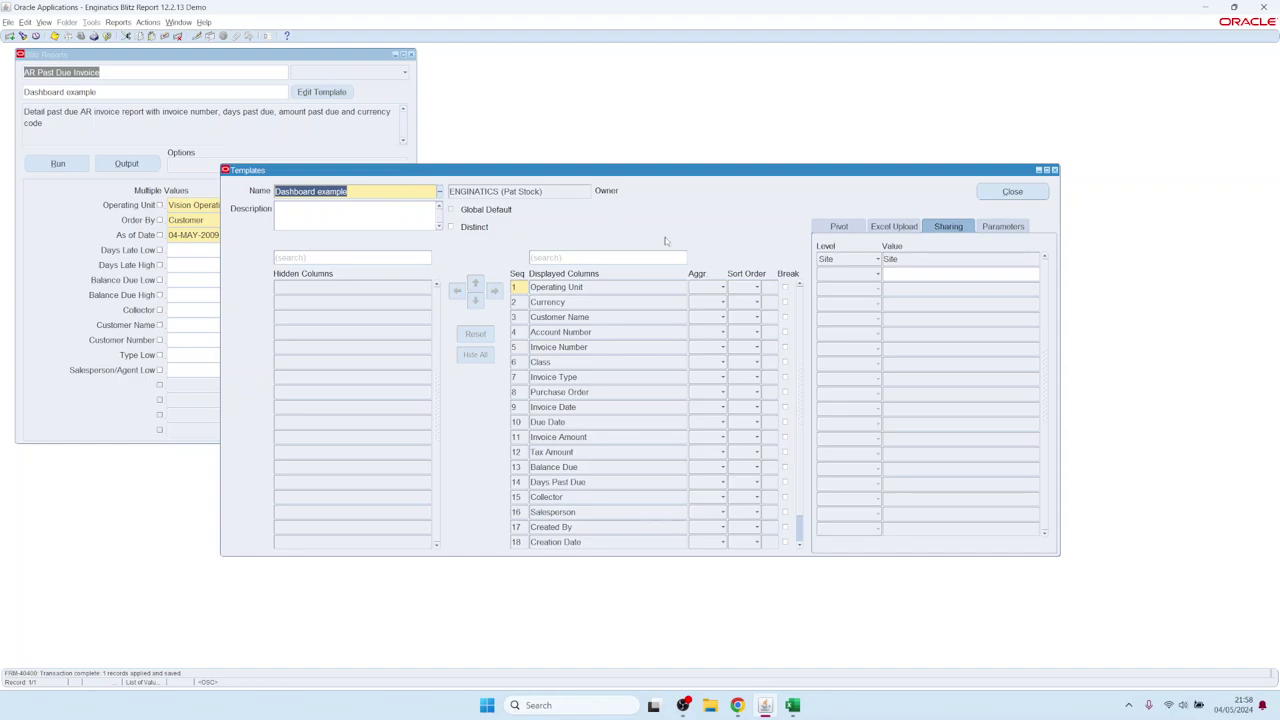
Add Customer Number to the template's excluded parameters, moving the Templates window clear of the report's parameter list.
left_click_drag(531, 173, 579, 173)
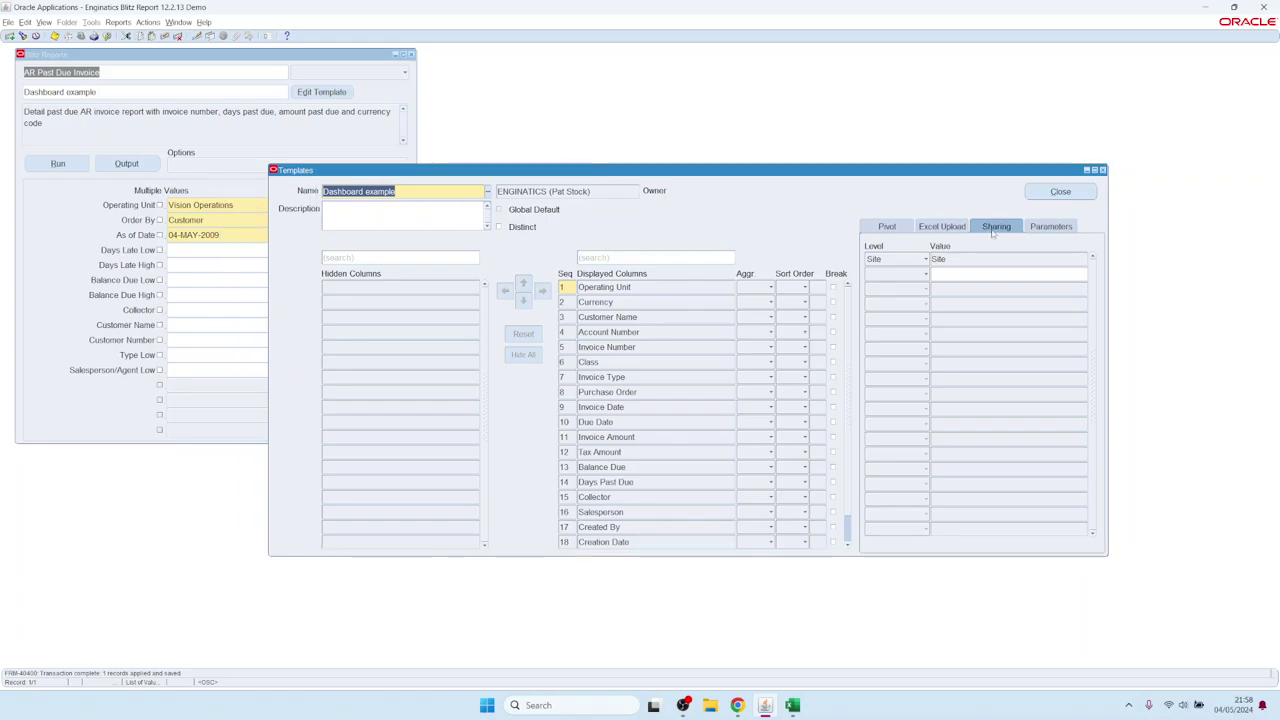
left_click(1065, 227)
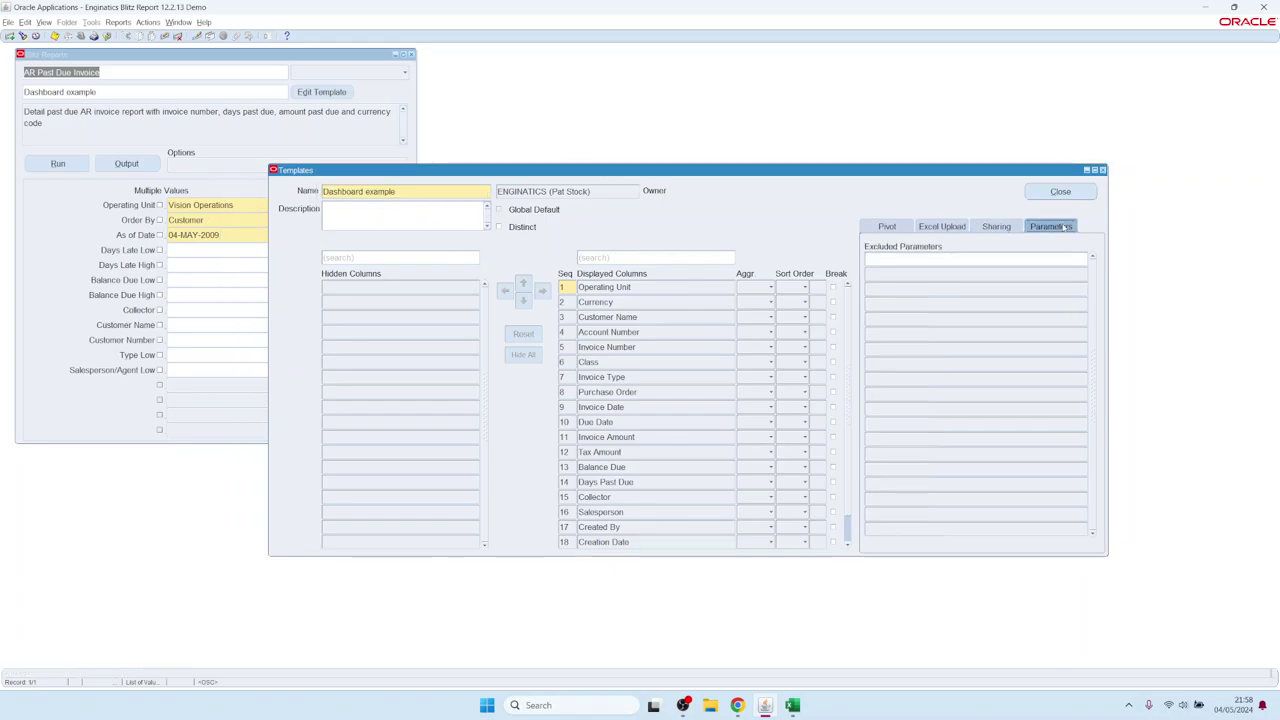
left_click(207, 275)
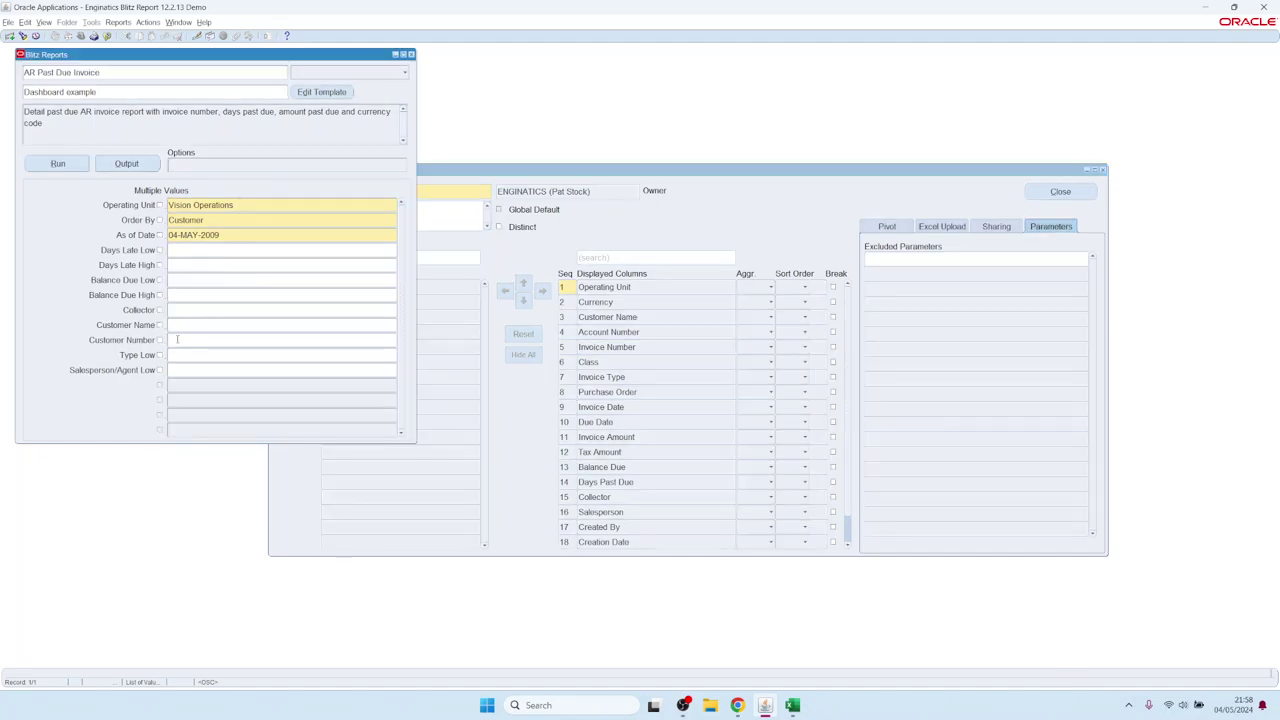
left_click(233, 335)
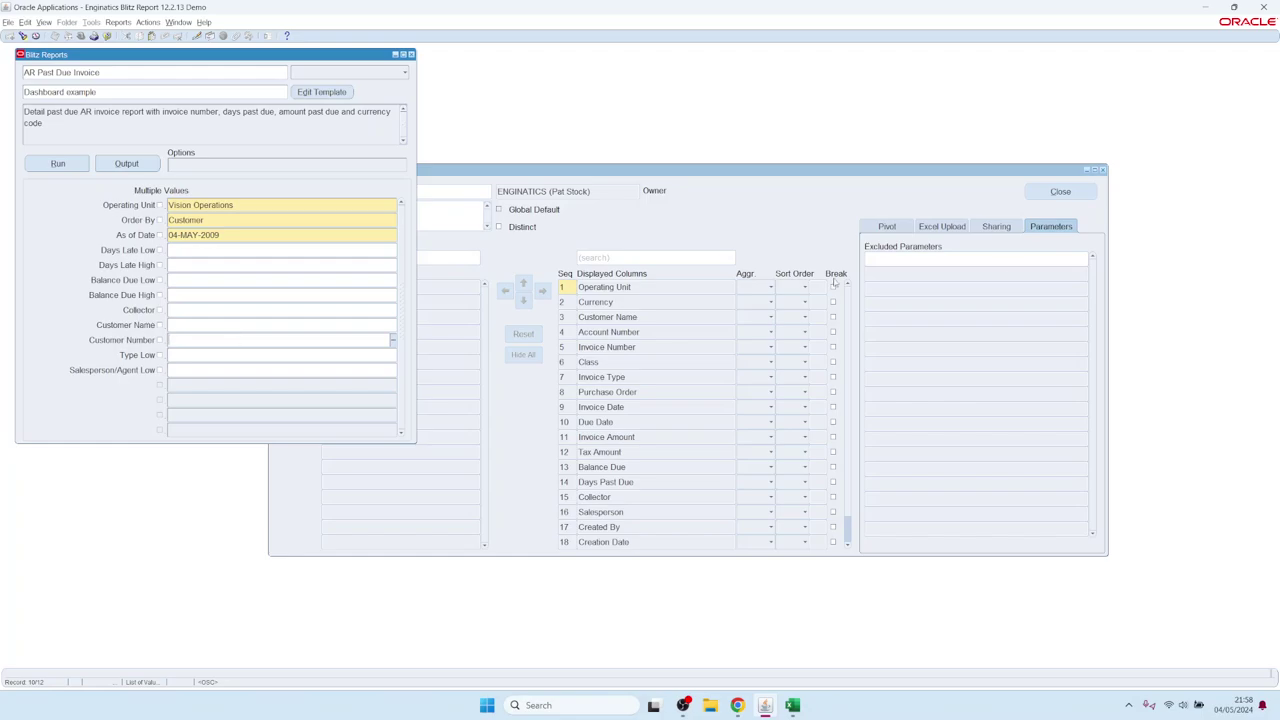
left_click(937, 262)
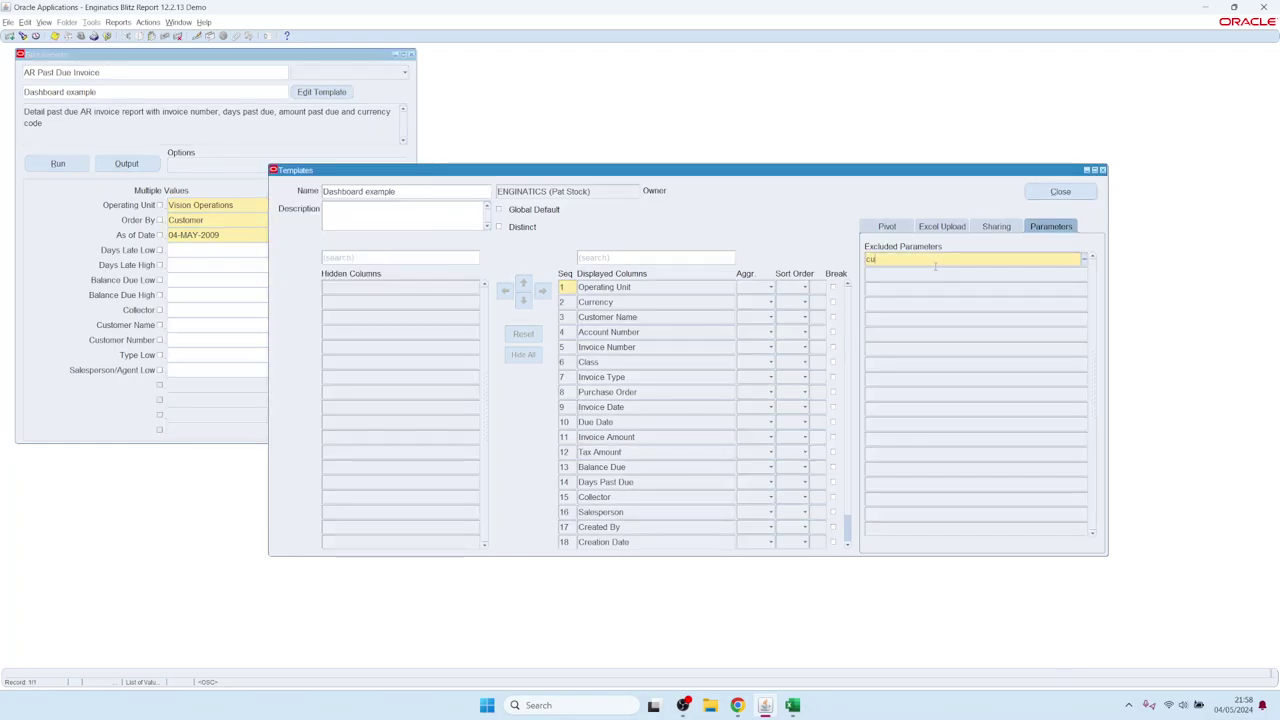
type("cu")
key("Tab")
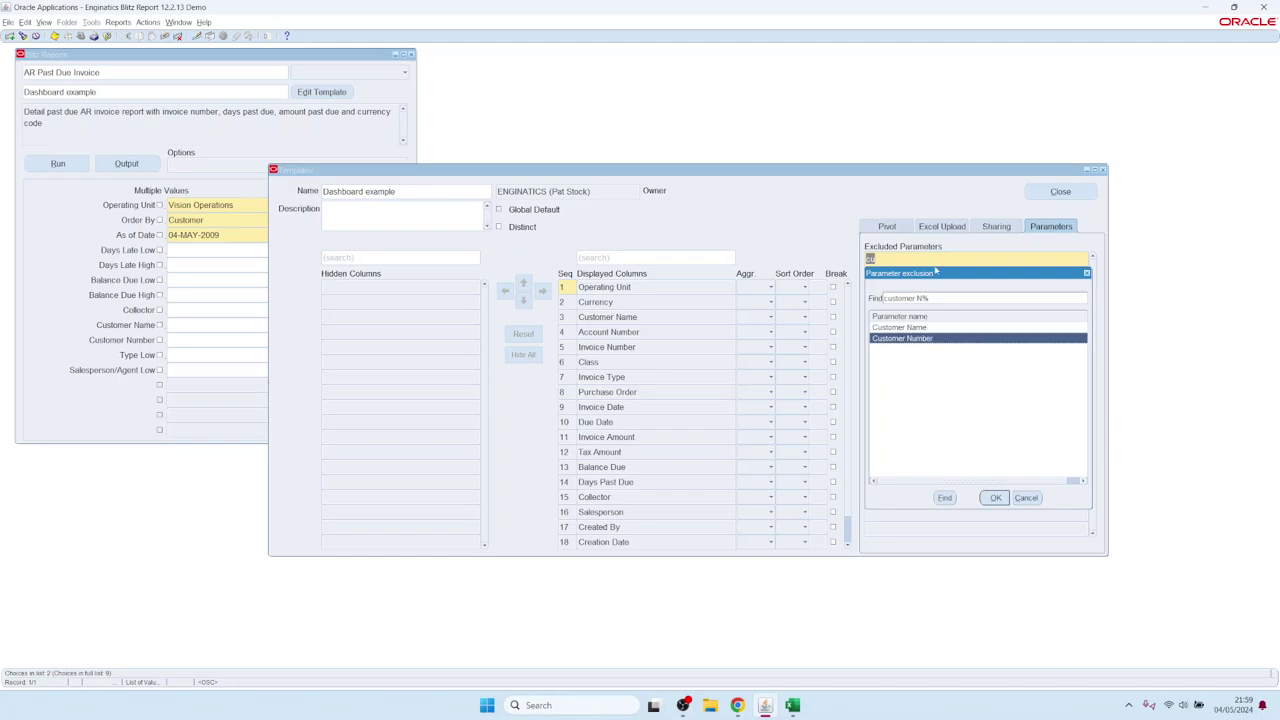
key("Return")
Add Type Low and Salesperson/Agent Low to the template's excluded parameters.
left_click(176, 339)
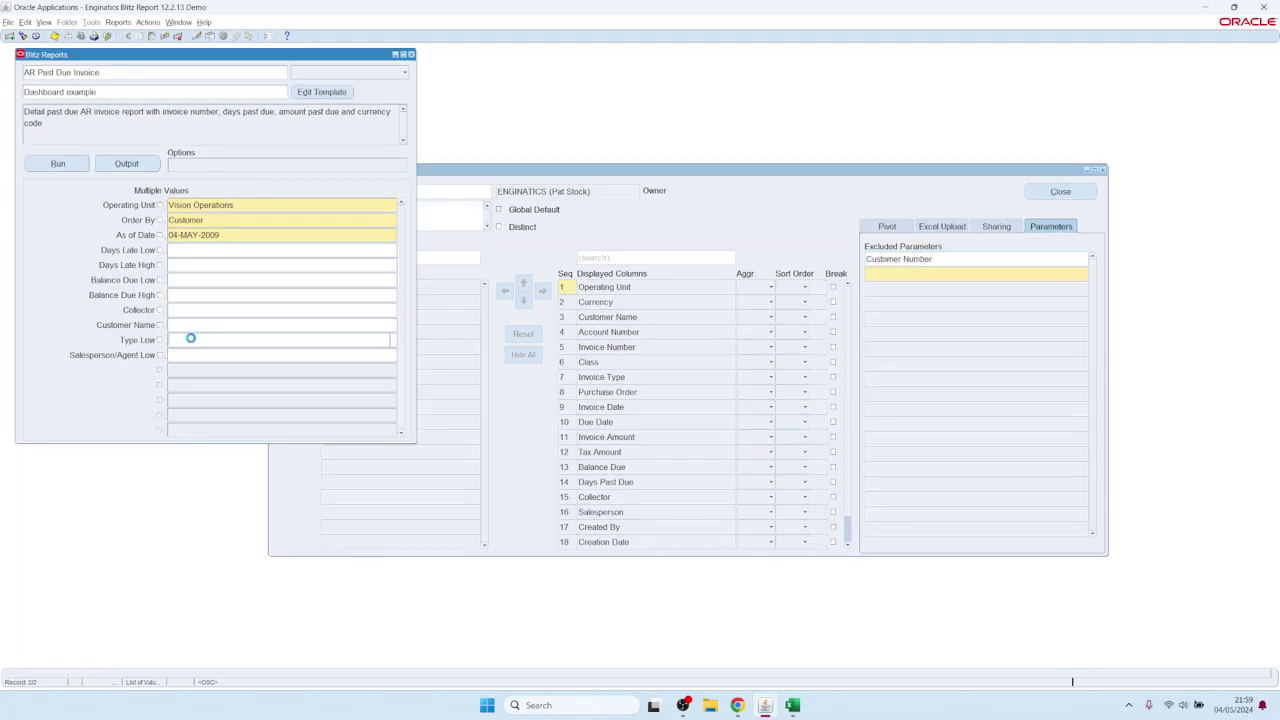
left_click(880, 272)
type("ty")
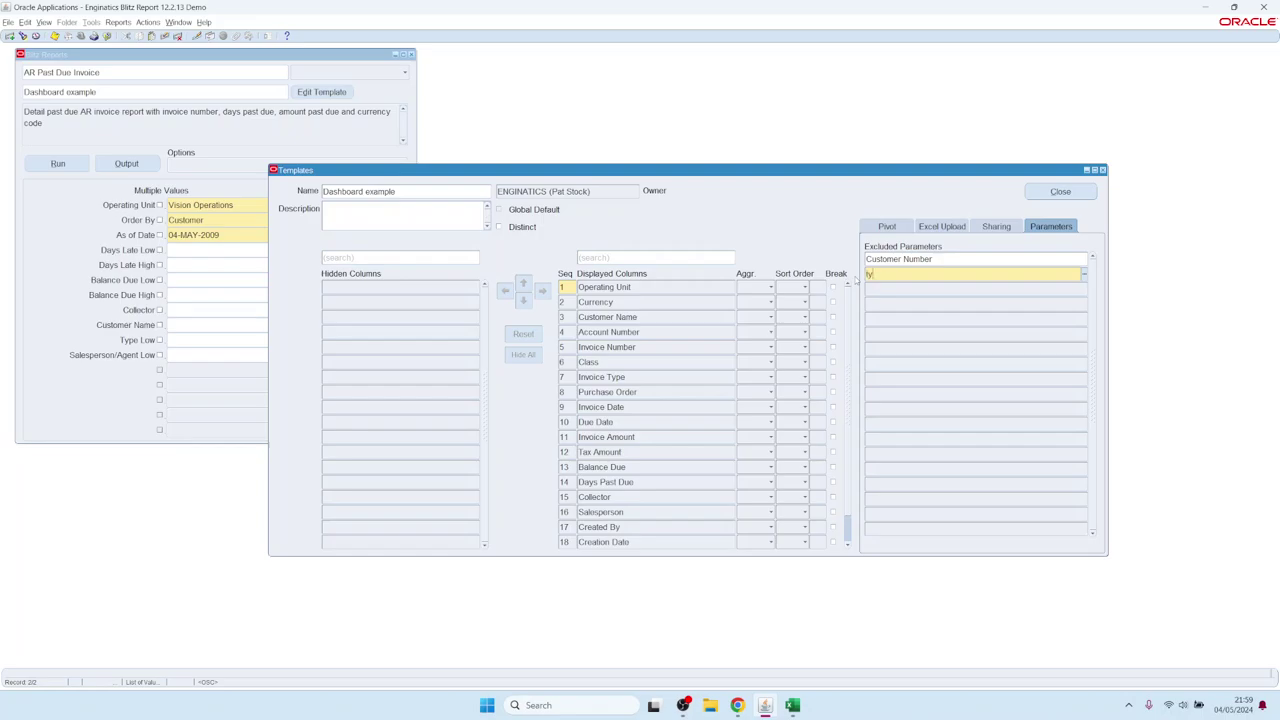
key("Tab")
type("s")
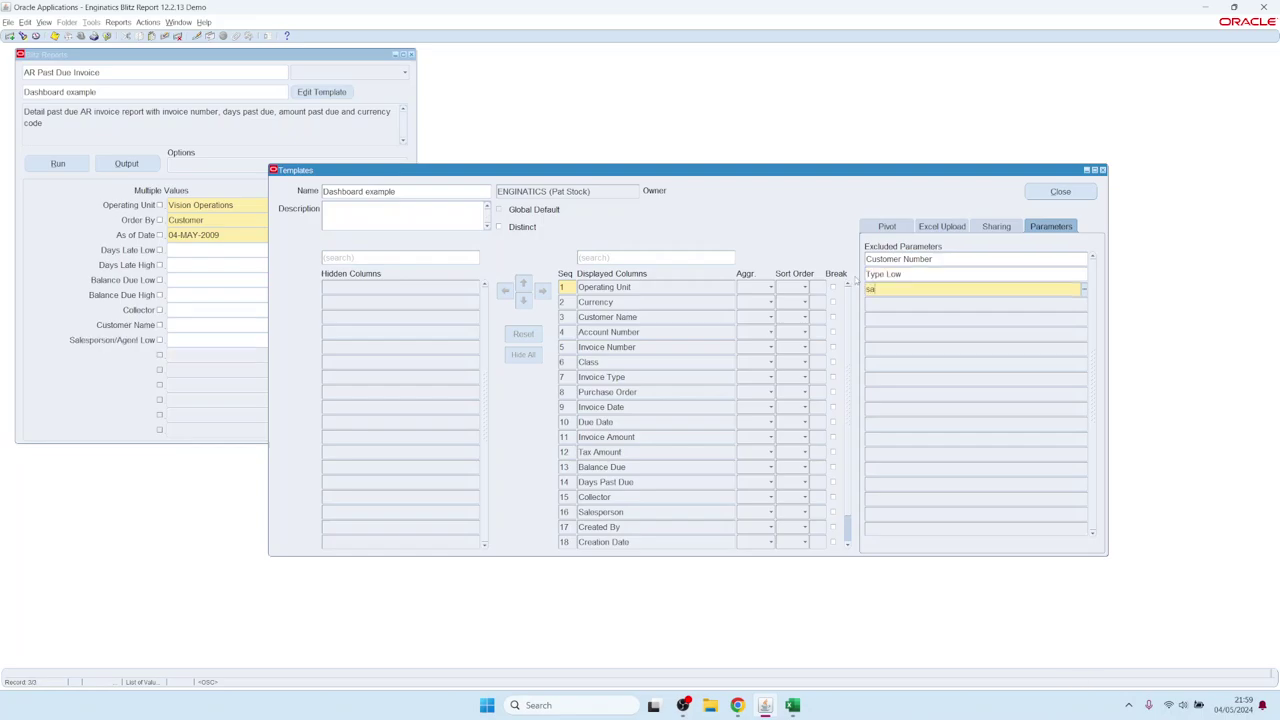
key("Tab")
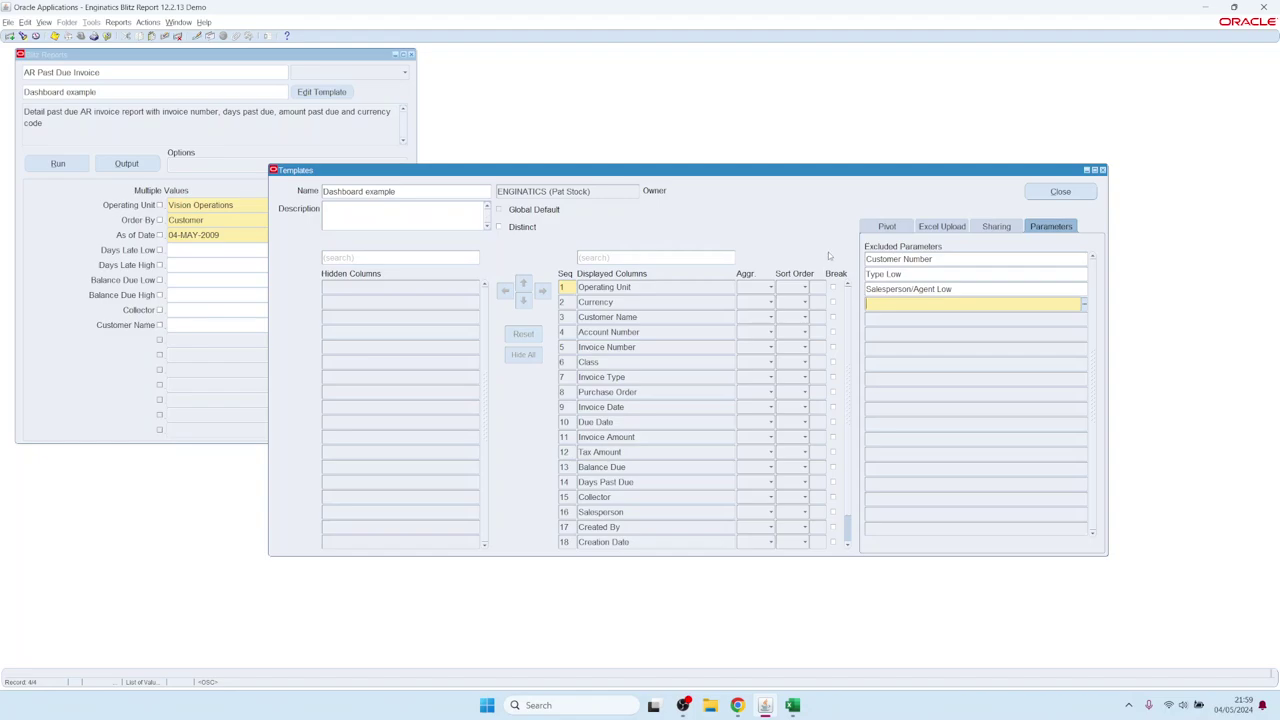
Add Days Late High and Days Late Low to the template's excluded parameters and close the Templates window.
type("da")
key("Tab")
type("da")
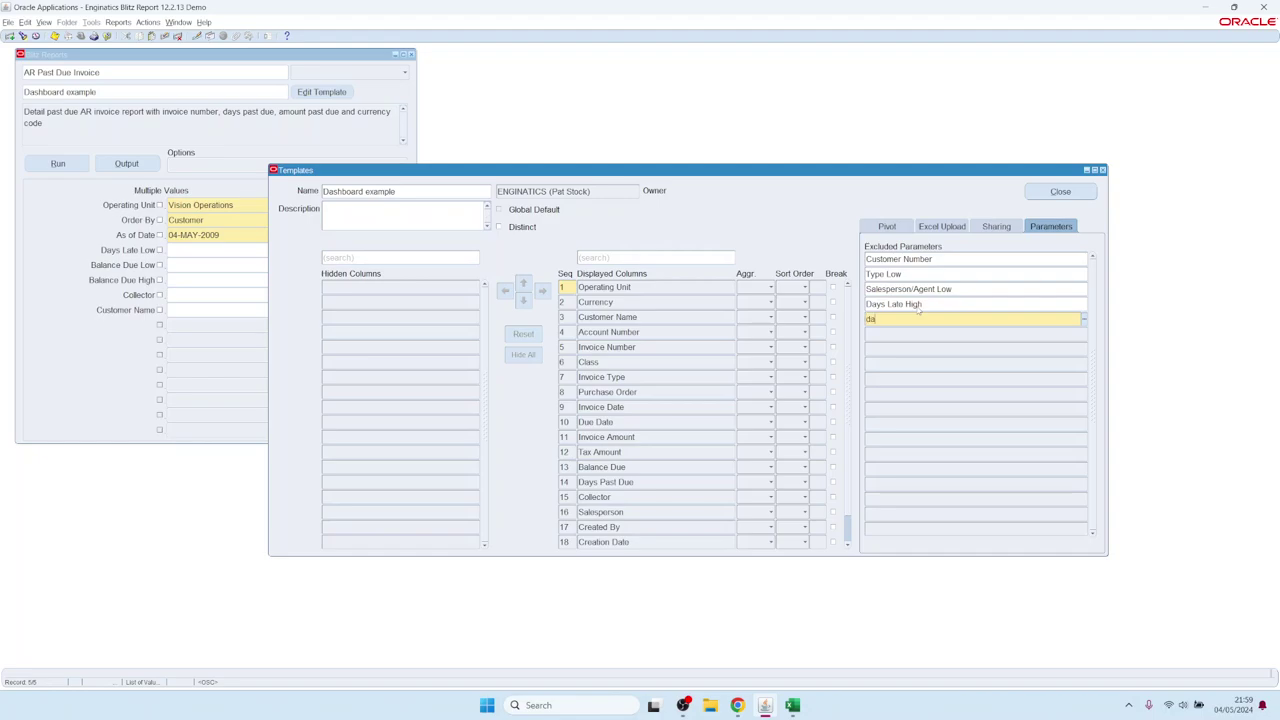
key("Tab")
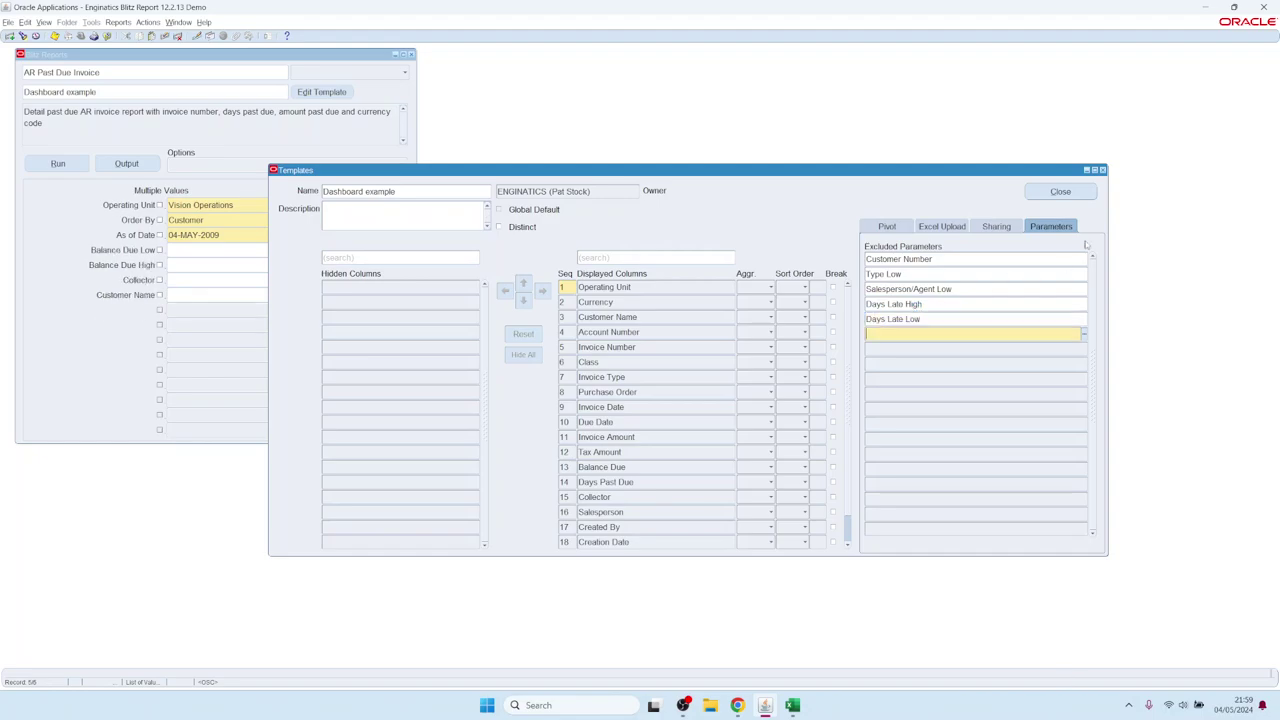
left_click(1060, 191)
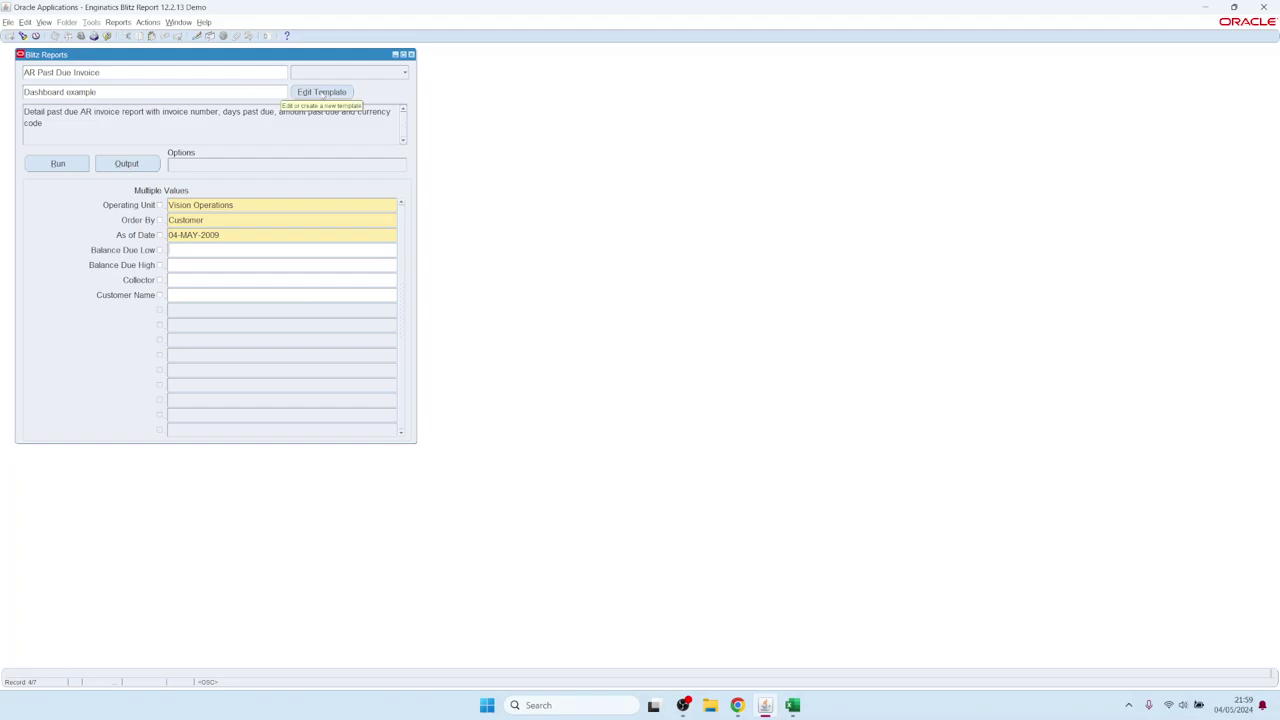
Reopen the Dashboard example template for editing and view its sharing settings.
left_click(322, 92)
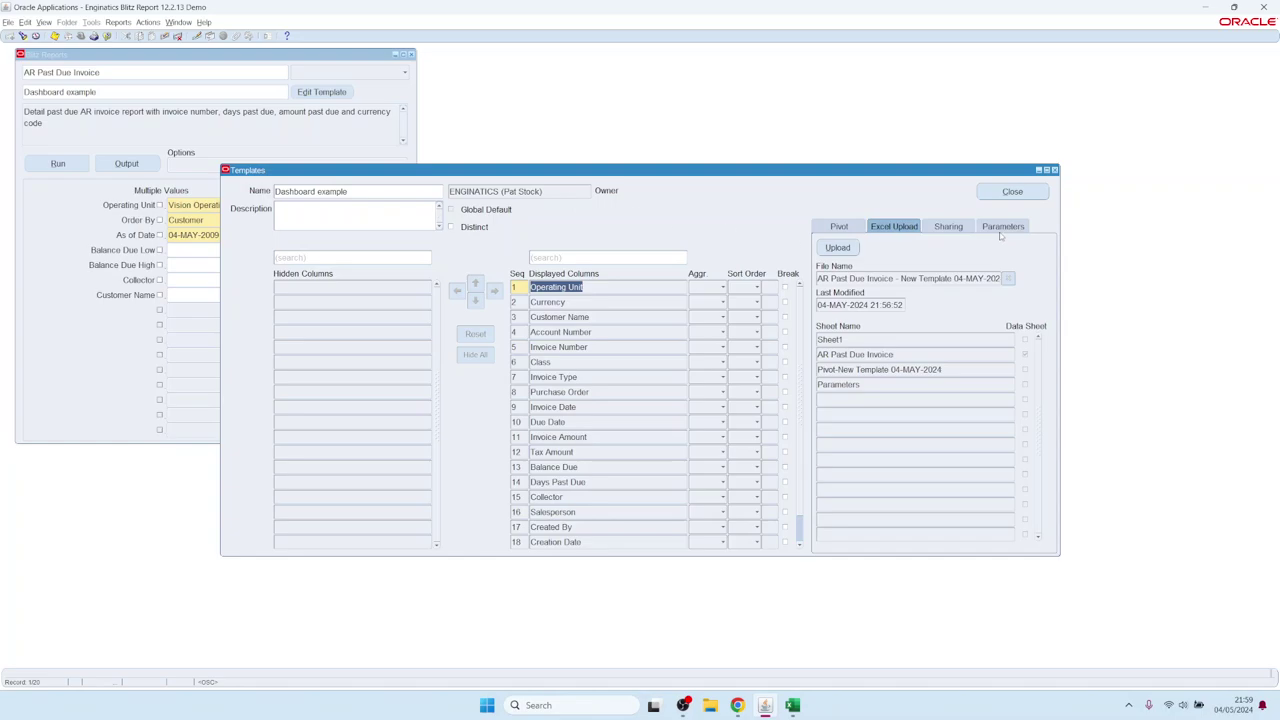
left_click(954, 228)
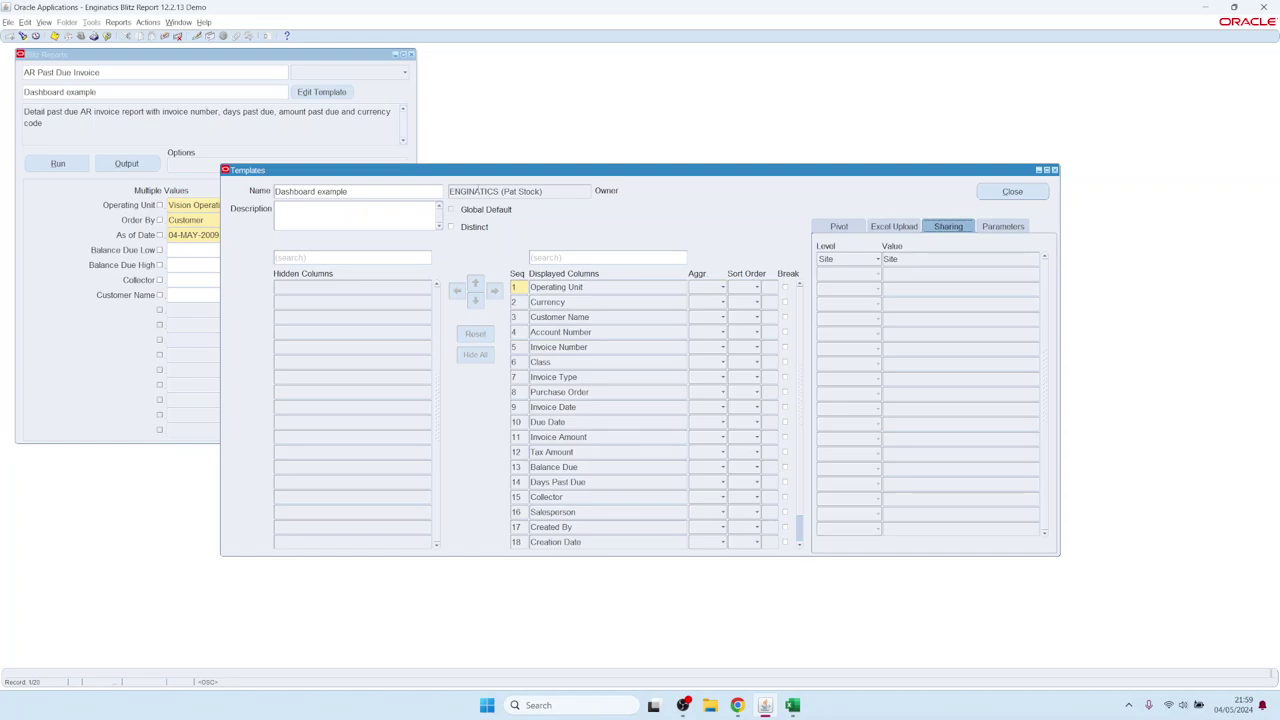
Browse the report's list of templates and load "Pivot table by class and type with charts".
left_click(310, 191)
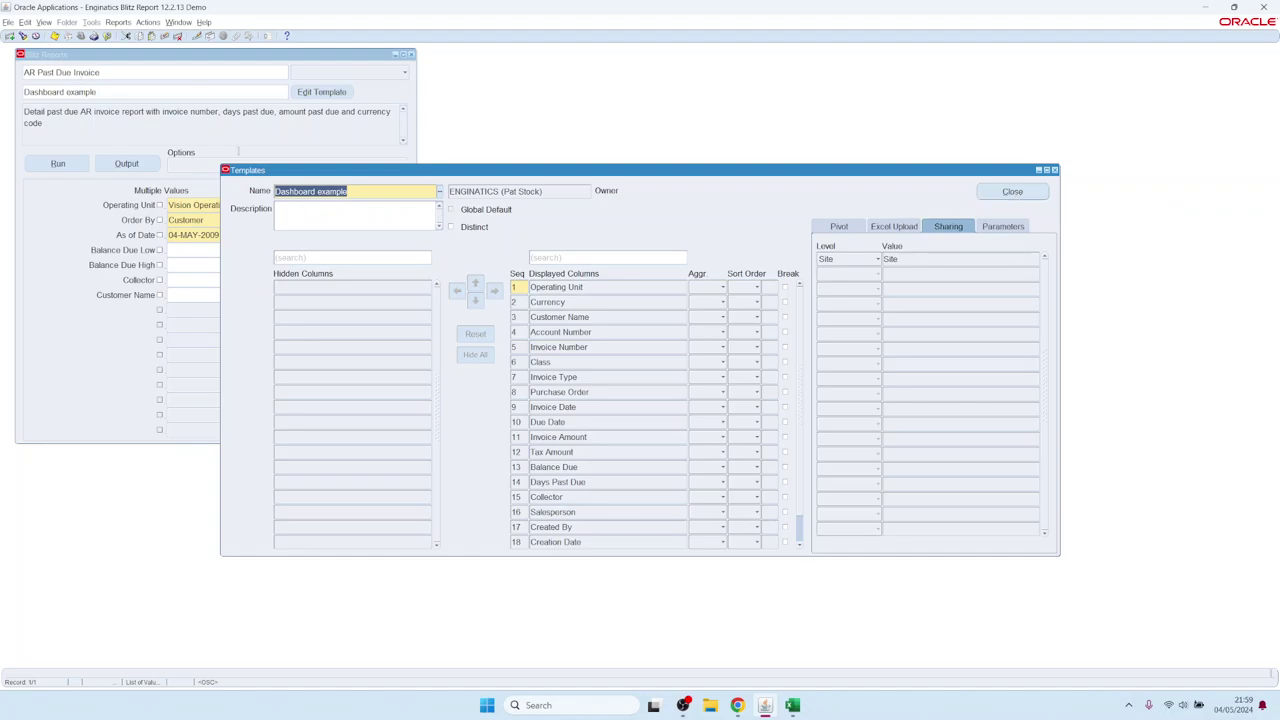
left_click(316, 191)
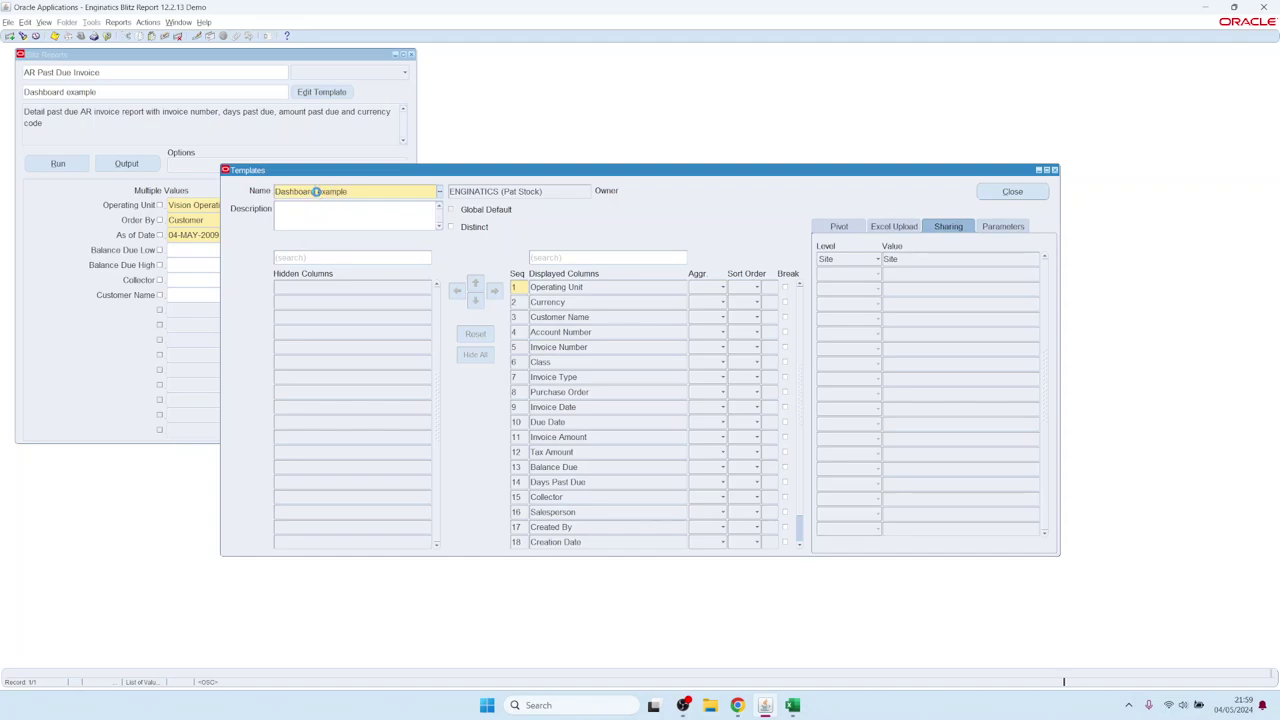
double_click(316, 191)
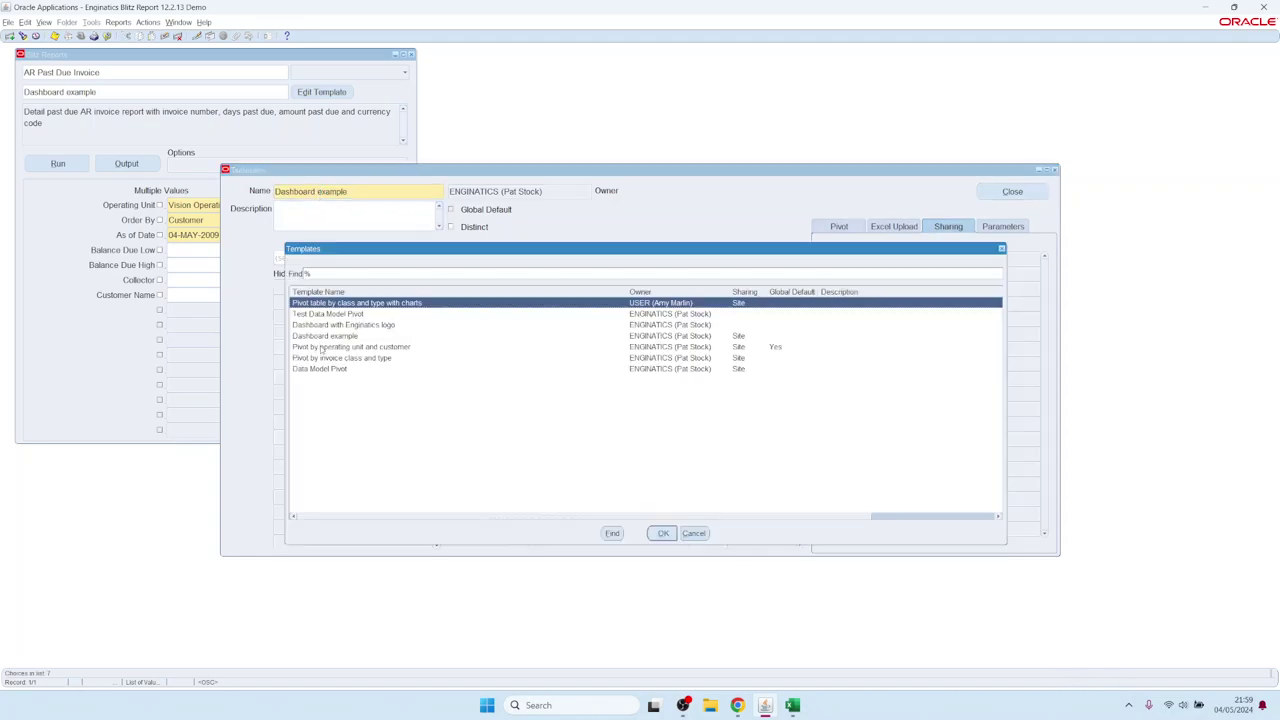
left_click(674, 347)
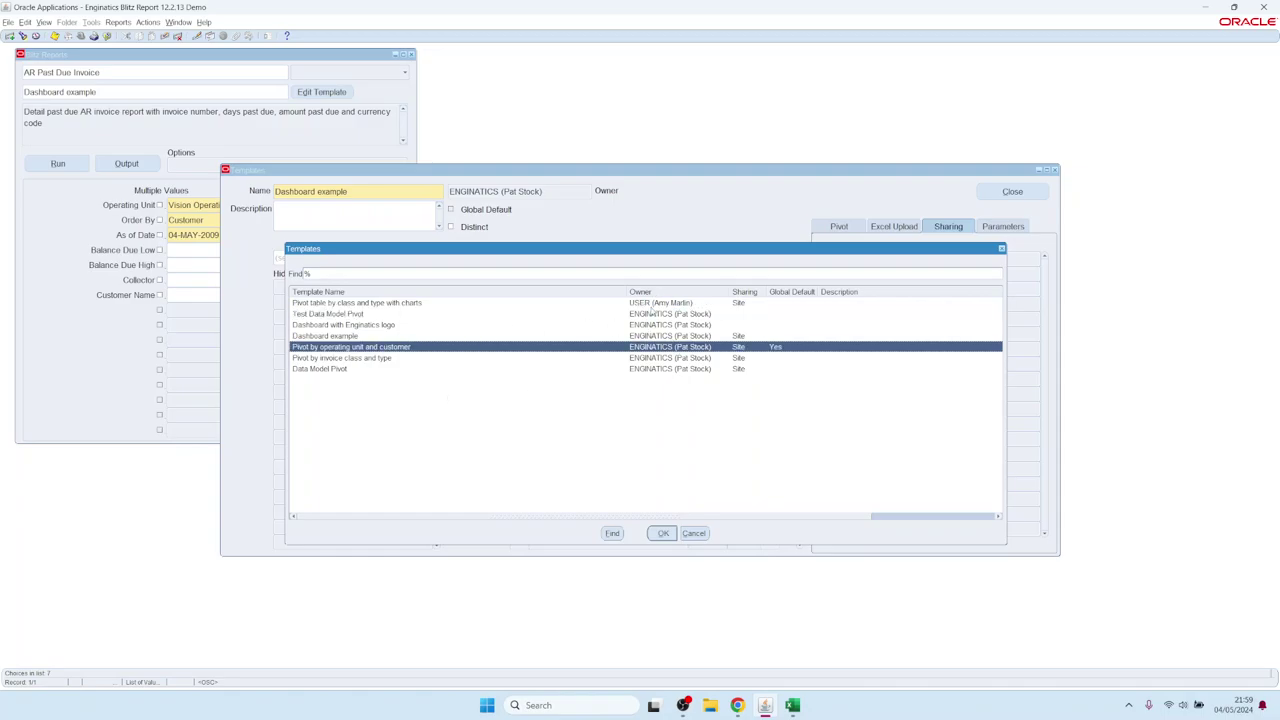
left_click(661, 326)
left_click(660, 368)
left_click(657, 336)
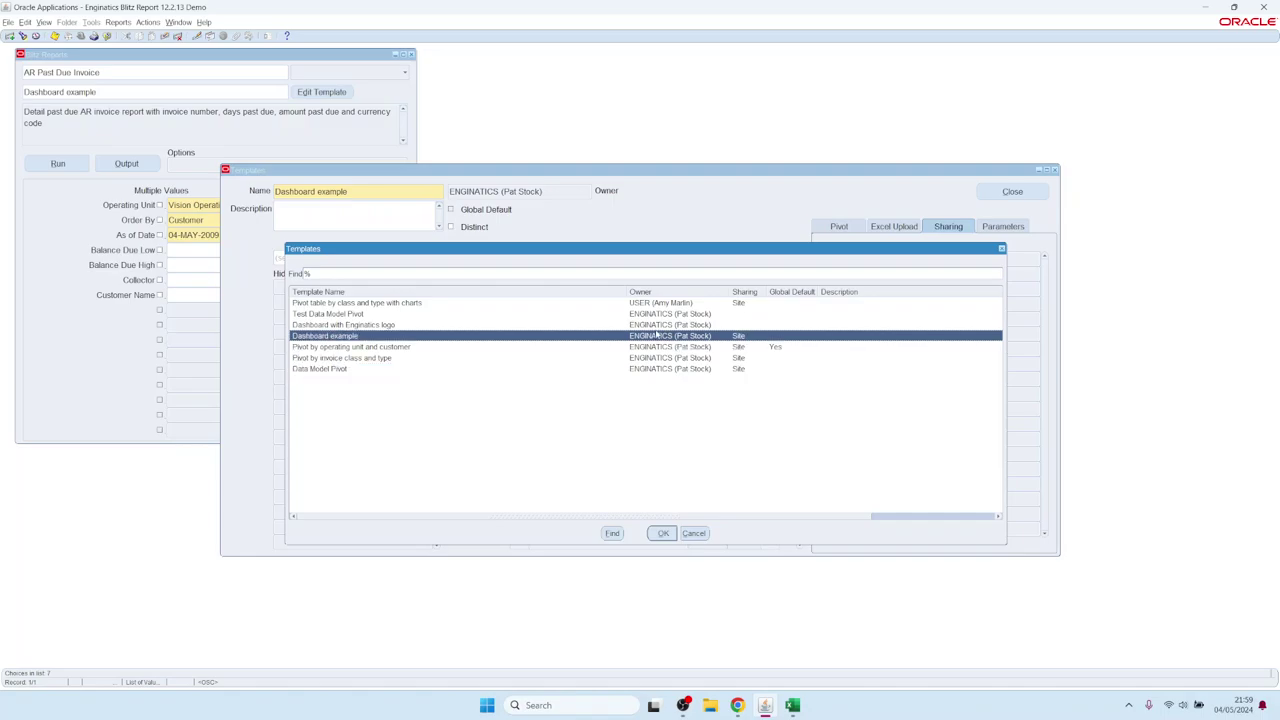
left_click(641, 303)
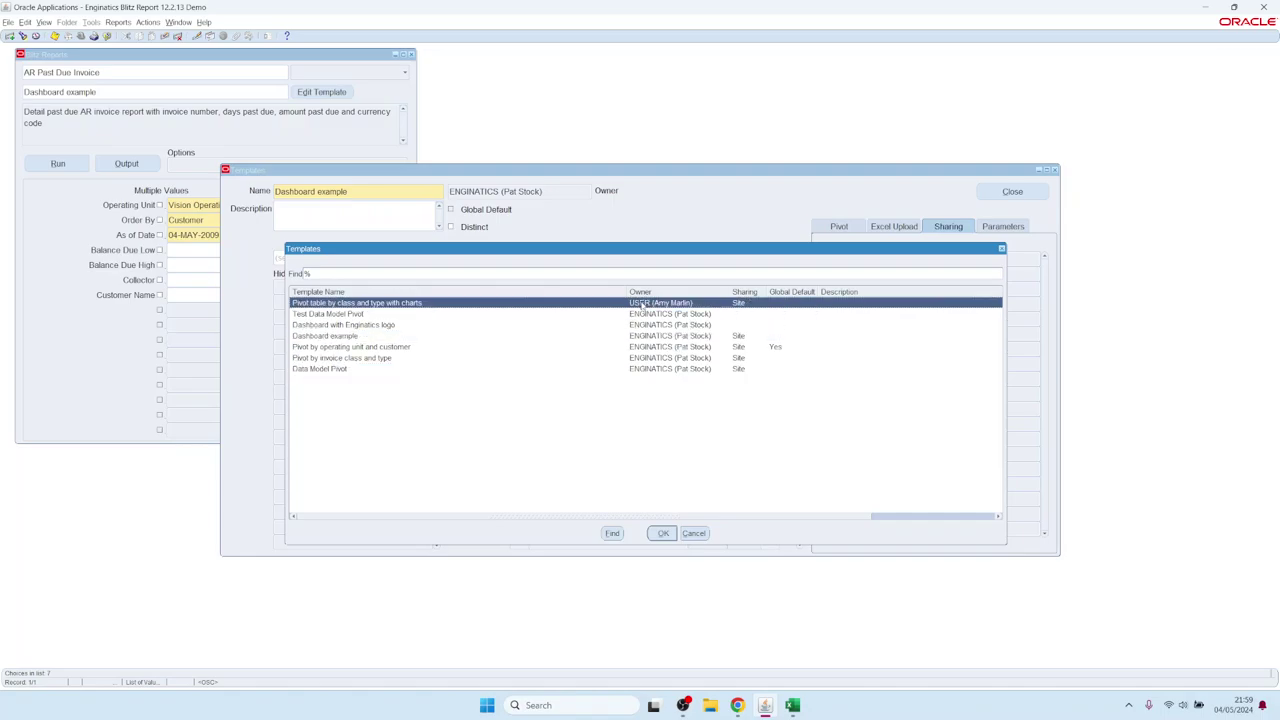
double_click(641, 303)
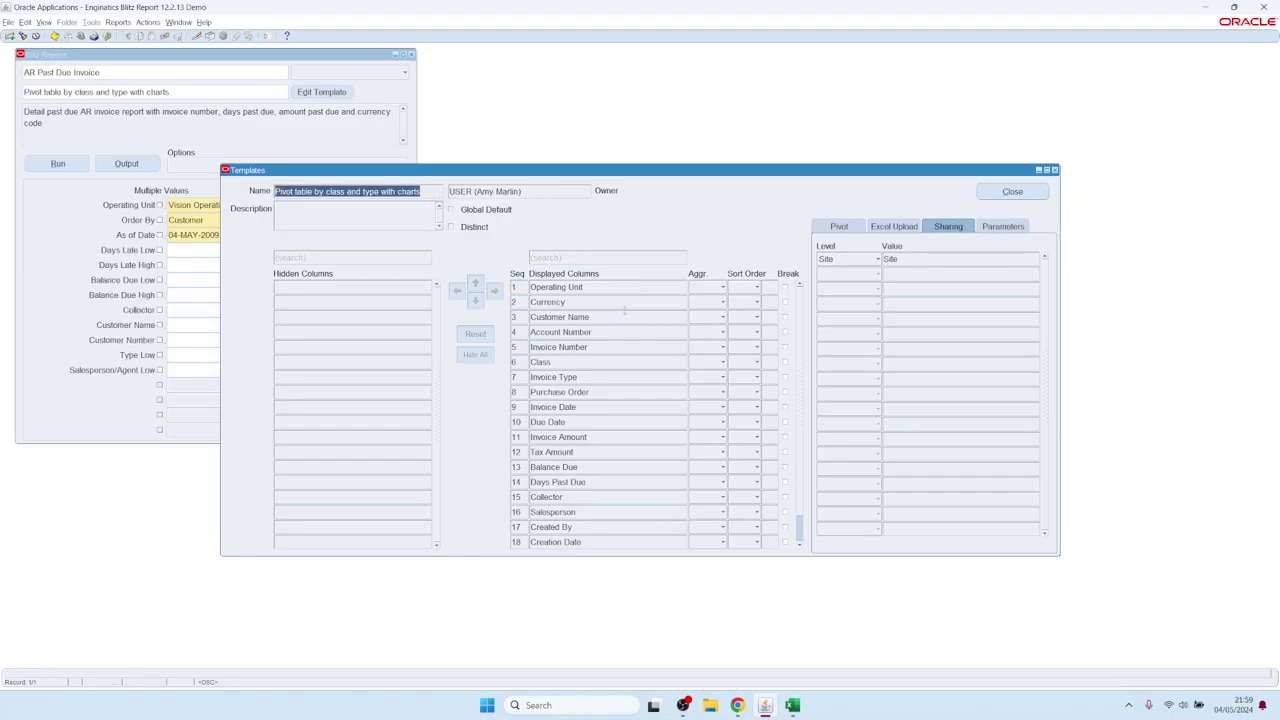
Examine the pivot layout and Excel upload settings of the "Pivot table by class and type with charts" template.
left_click(355, 191)
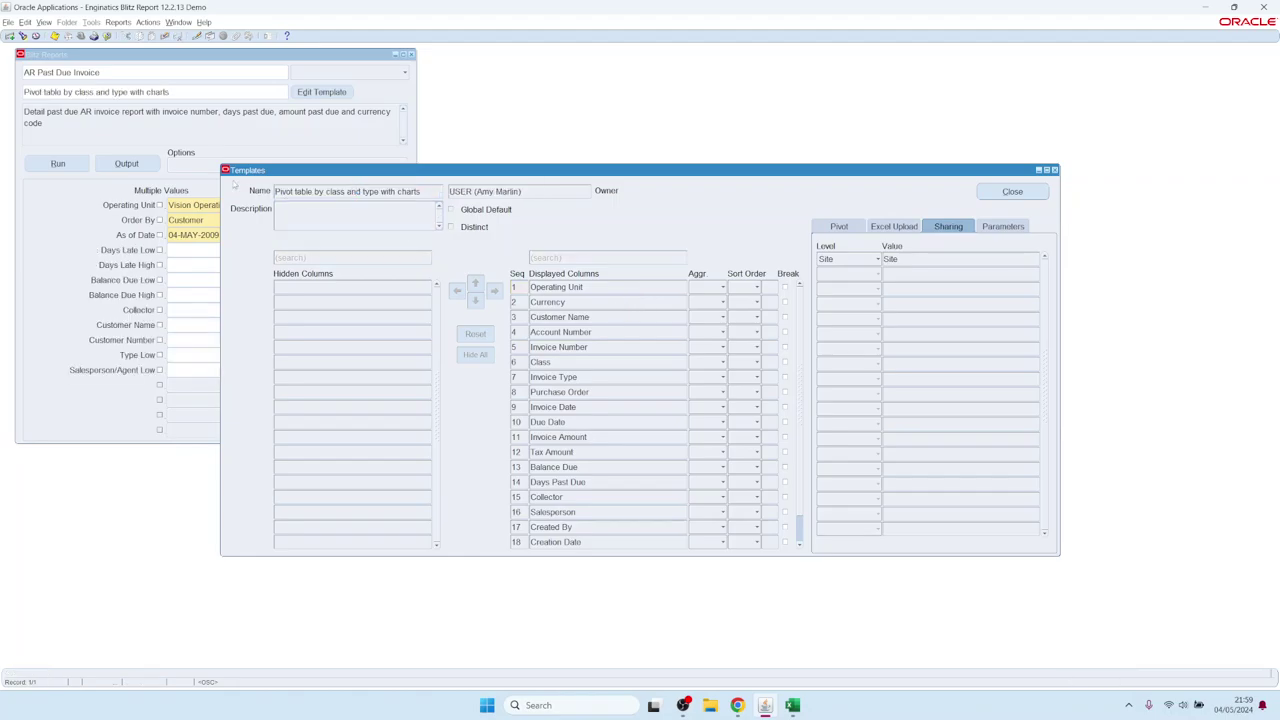
left_click(890, 226)
left_click(839, 226)
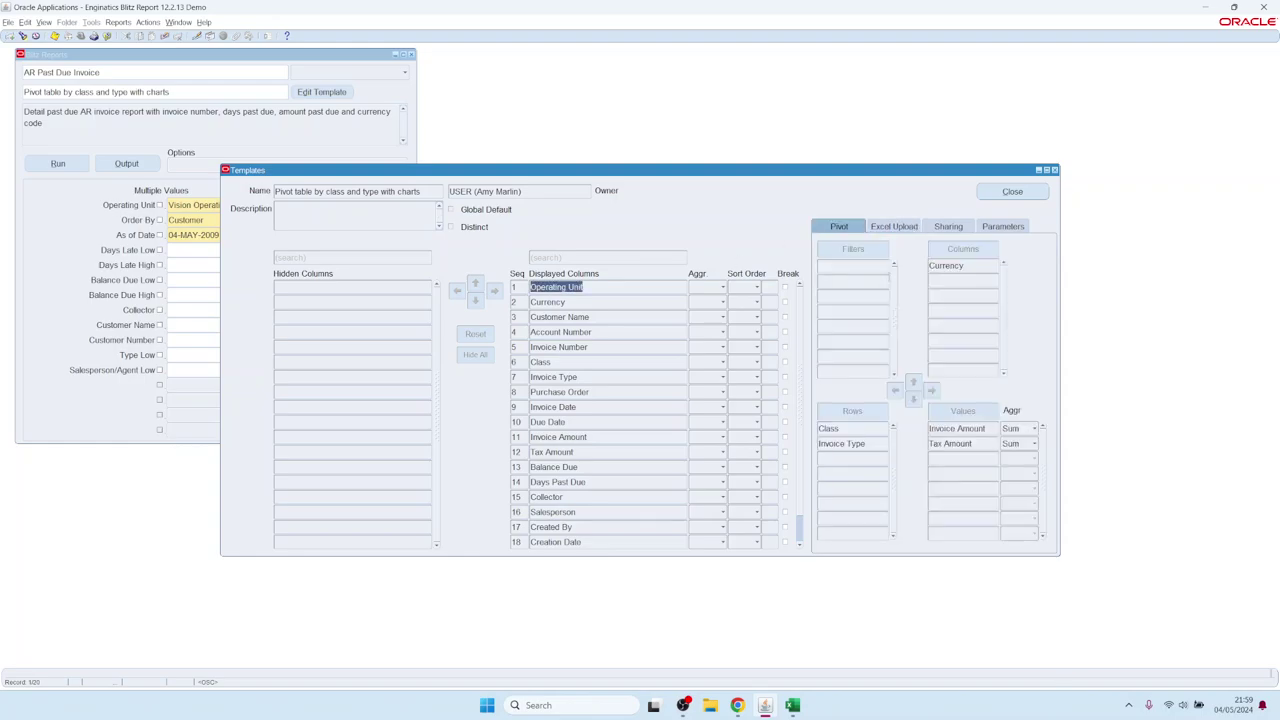
left_click(918, 228)
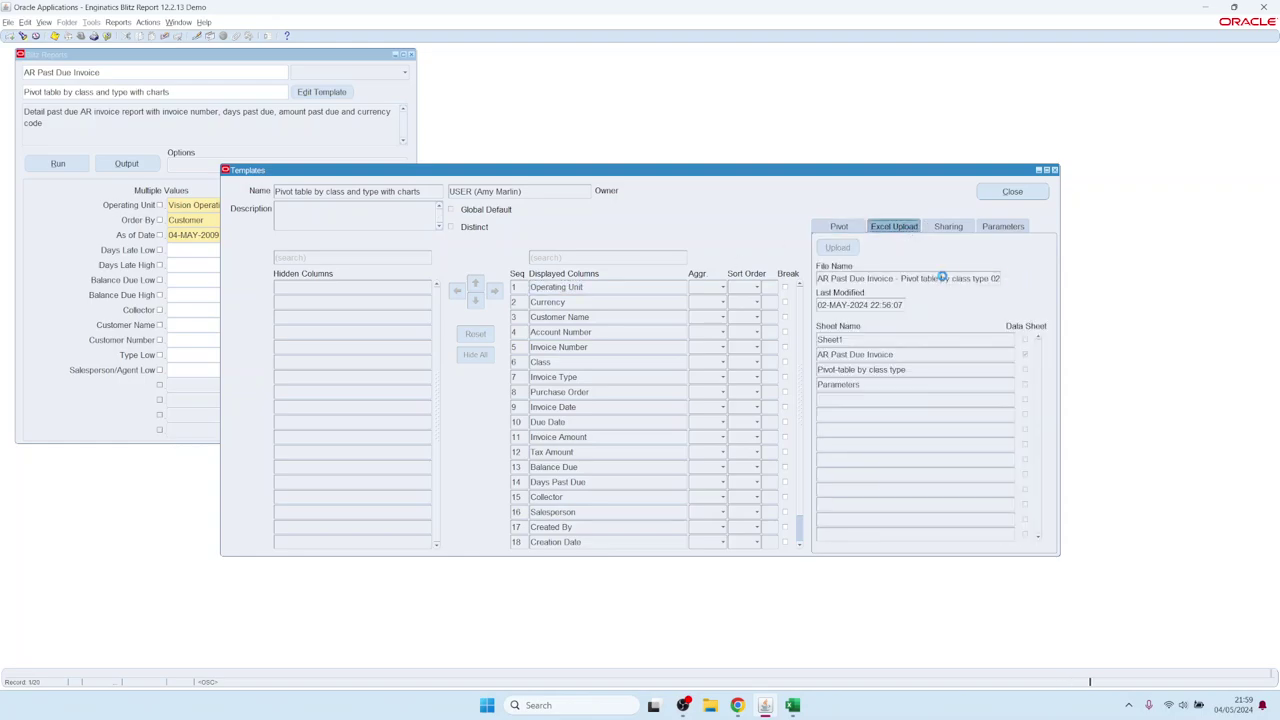
left_click(941, 278)
left_click(986, 227)
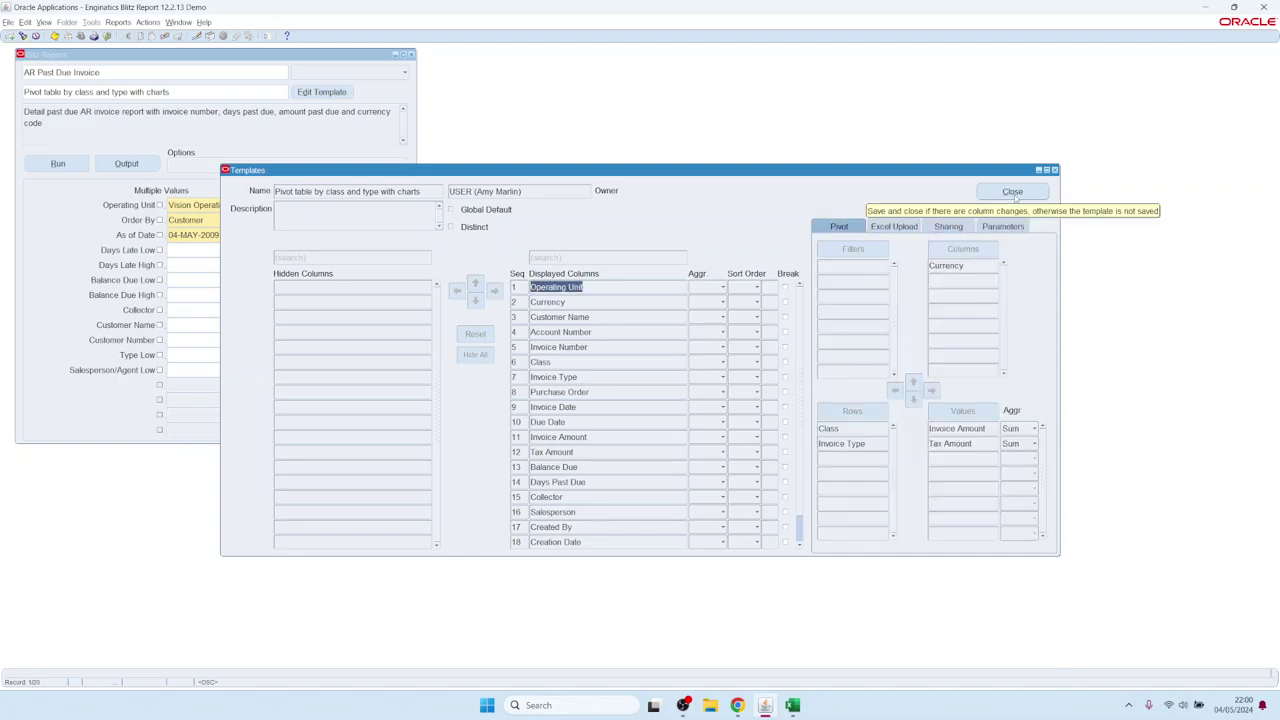
Run AR Past Due Invoice with the loaded template, view its Excel output, and switch back to Oracle Applications.
left_click(66, 166)
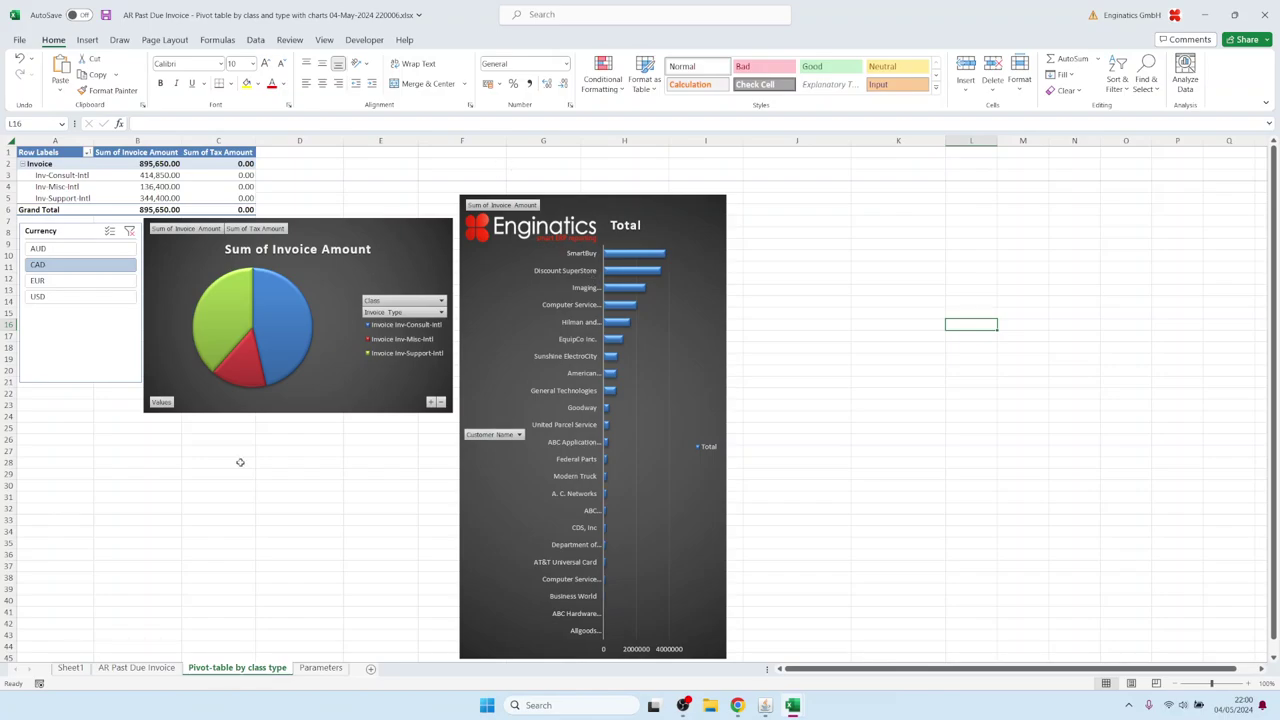
mouse_move(764, 705)
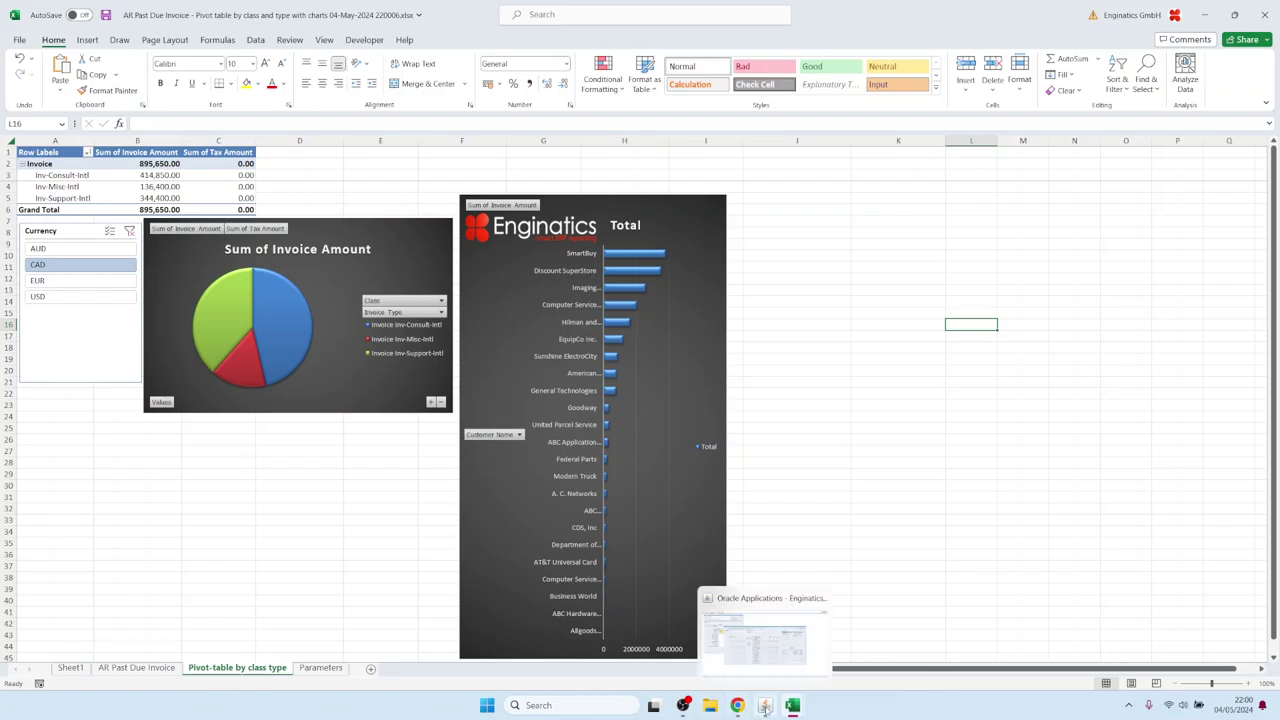
left_click(731, 657)
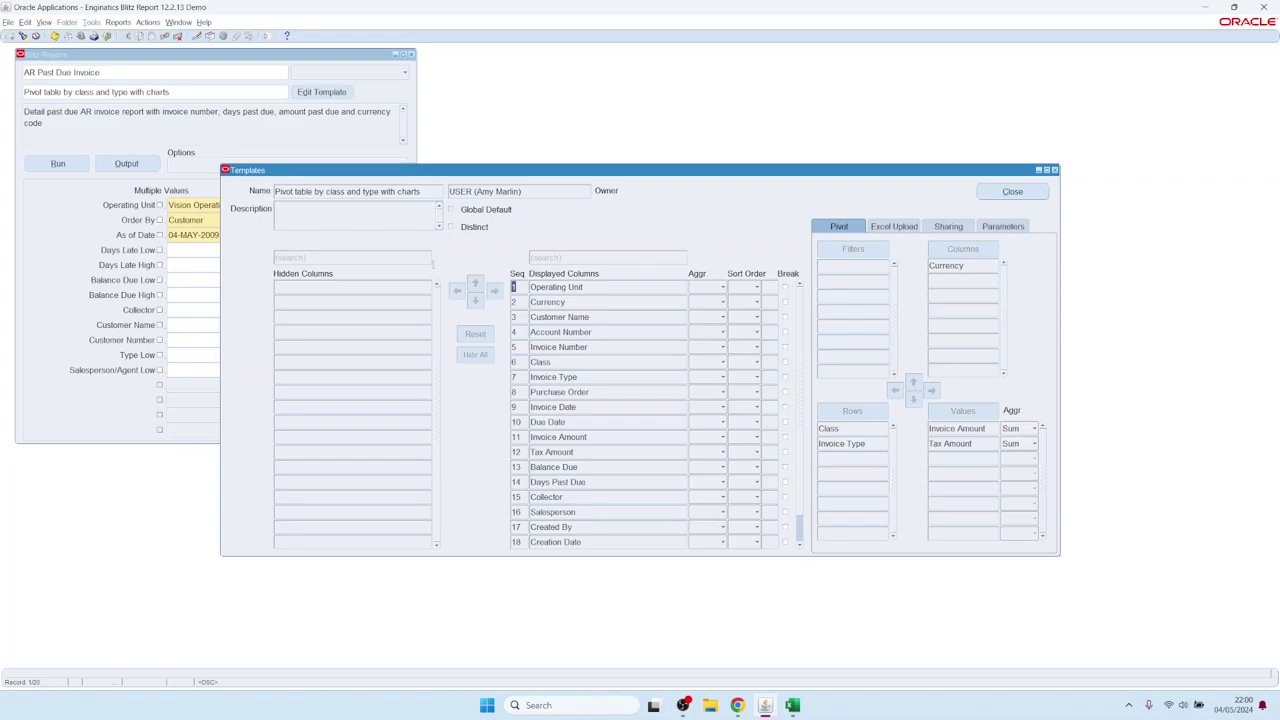
Copy the "Pivot table by class and type with charts" template, check the copy's name and owner, and close the Templates window.
left_click(147, 23)
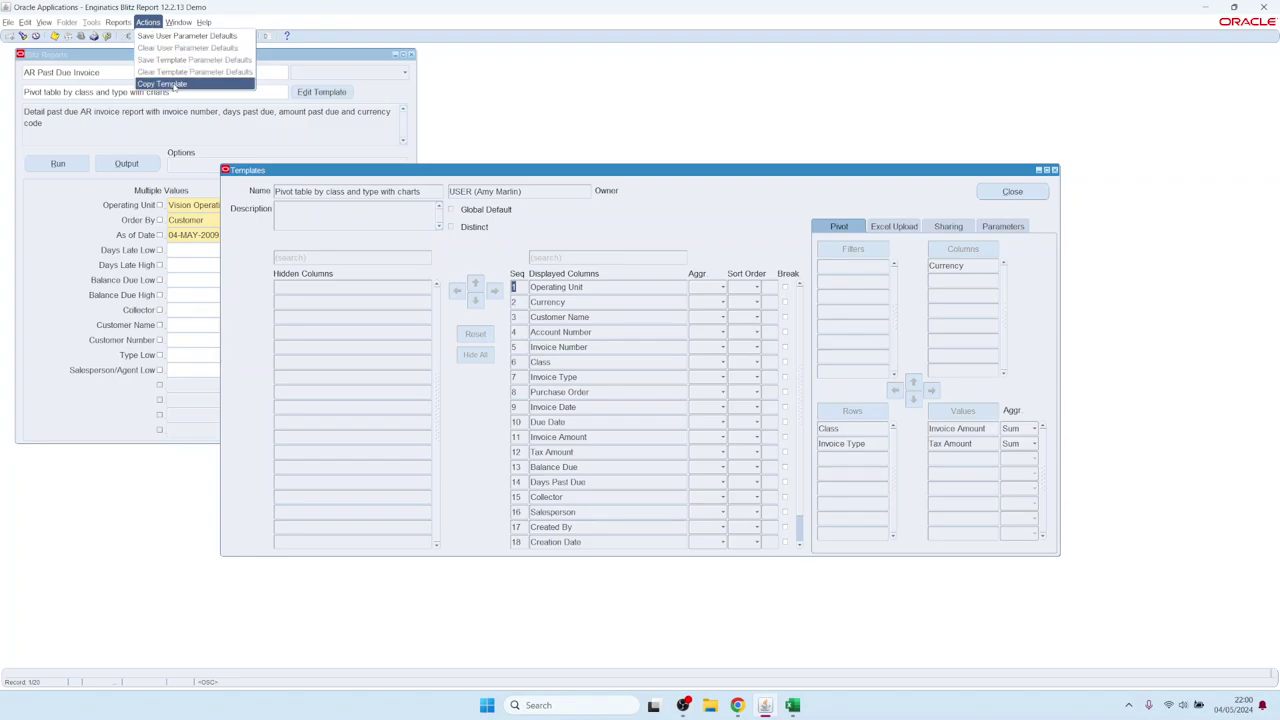
left_click(172, 86)
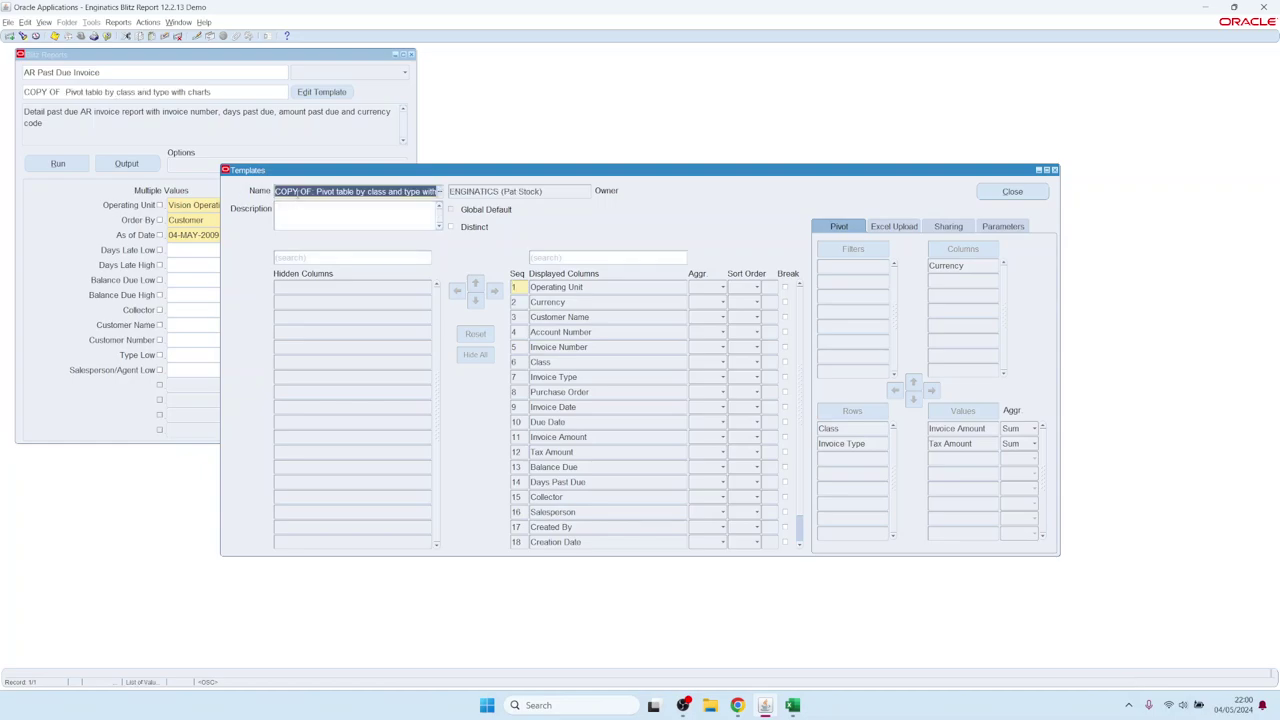
left_click_drag(296, 190, 440, 191)
triple_click(522, 191)
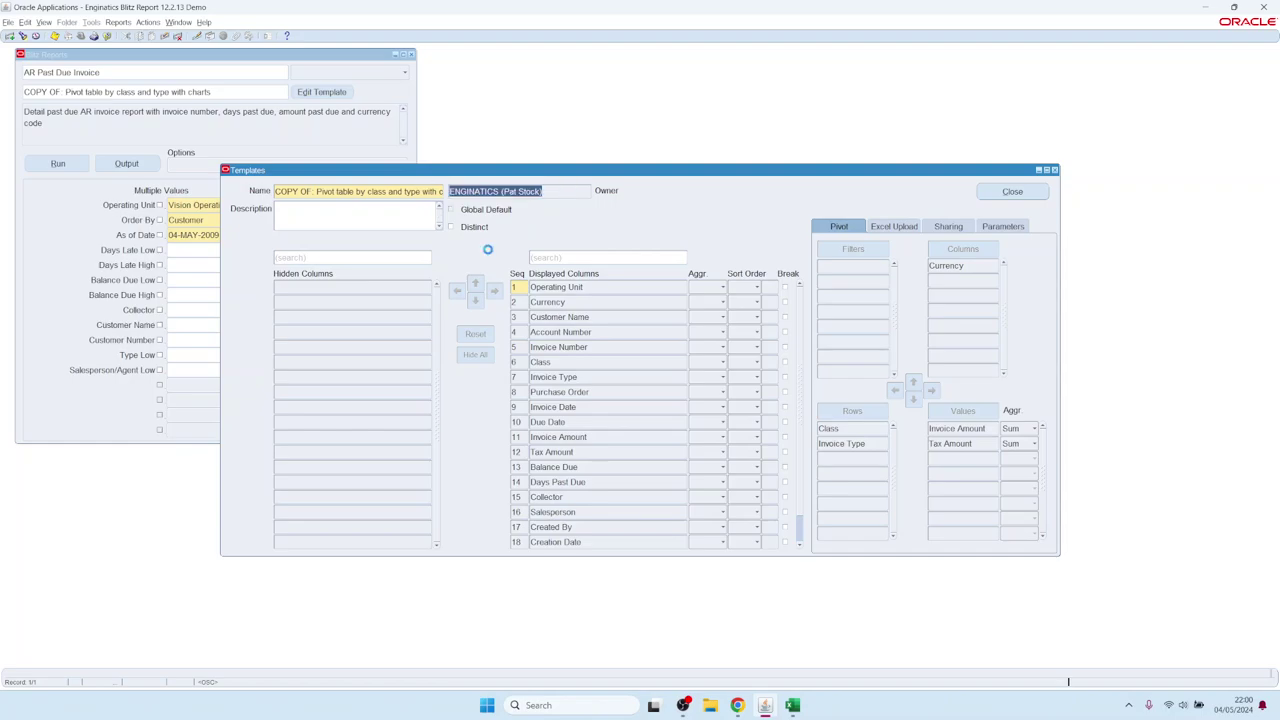
left_click(620, 334)
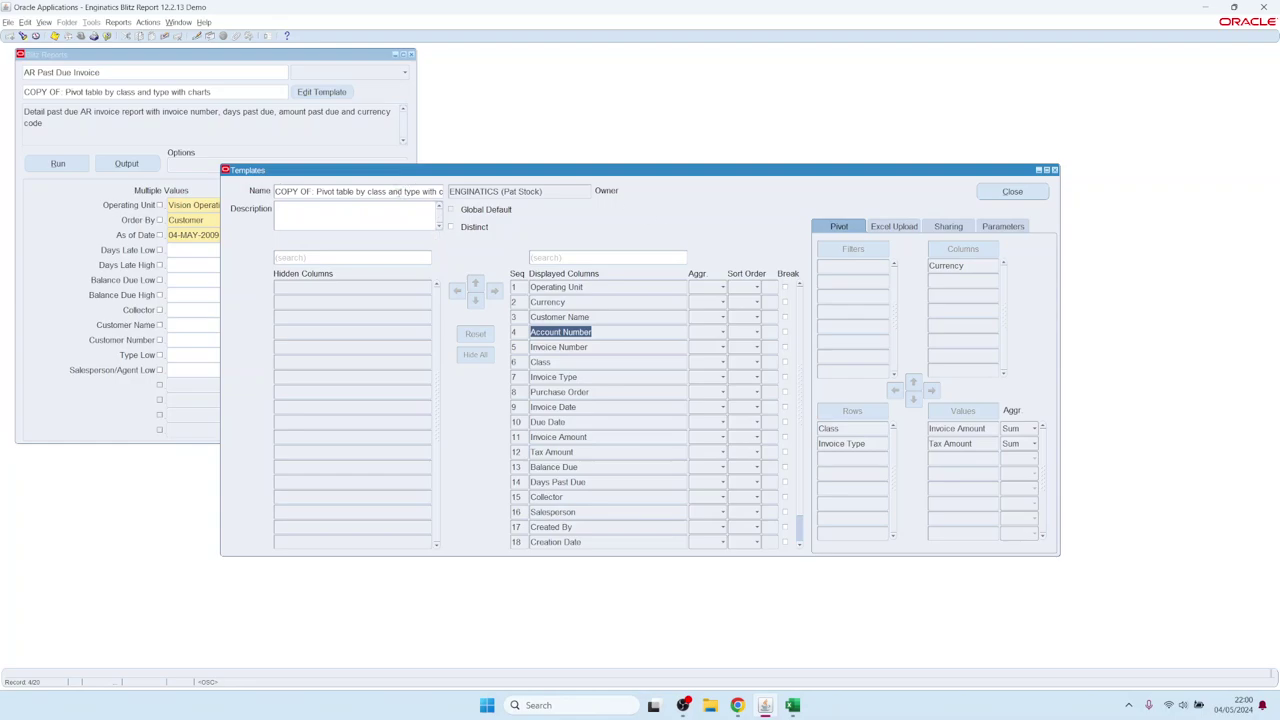
left_click(1012, 191)
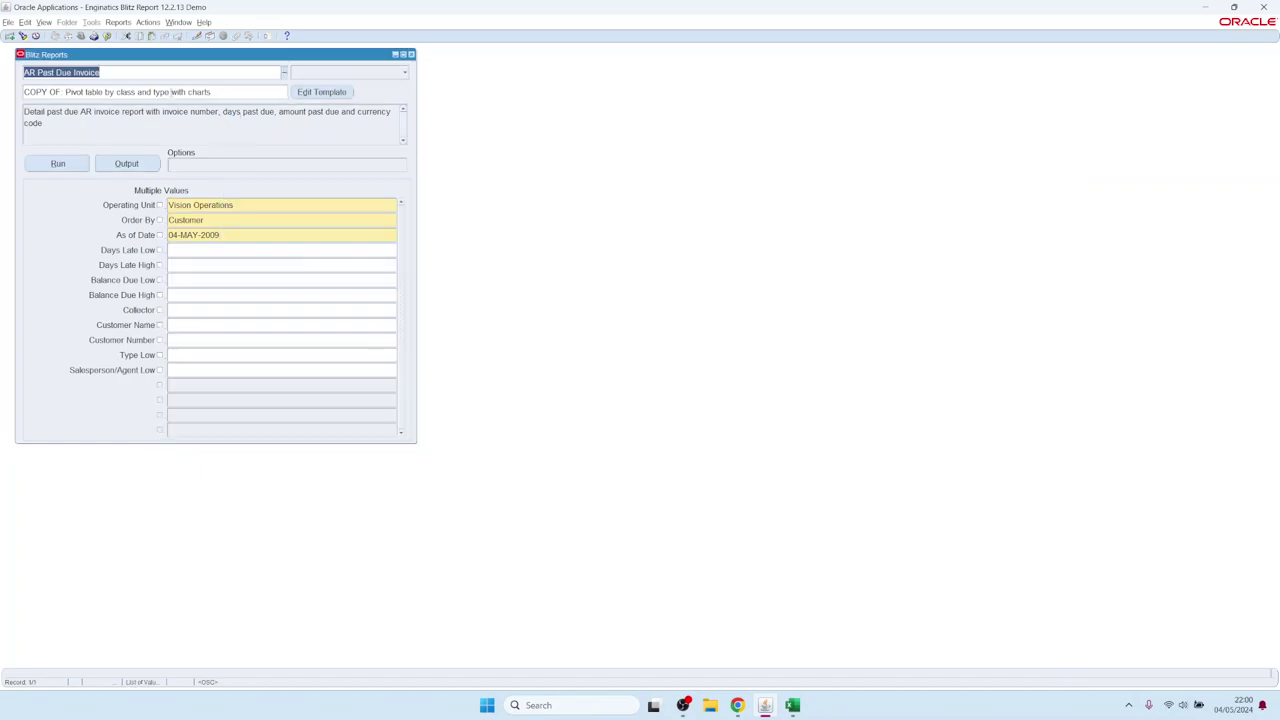
Look through the report's available templates, select Dashboard example, and open it for editing.
double_click(150, 91)
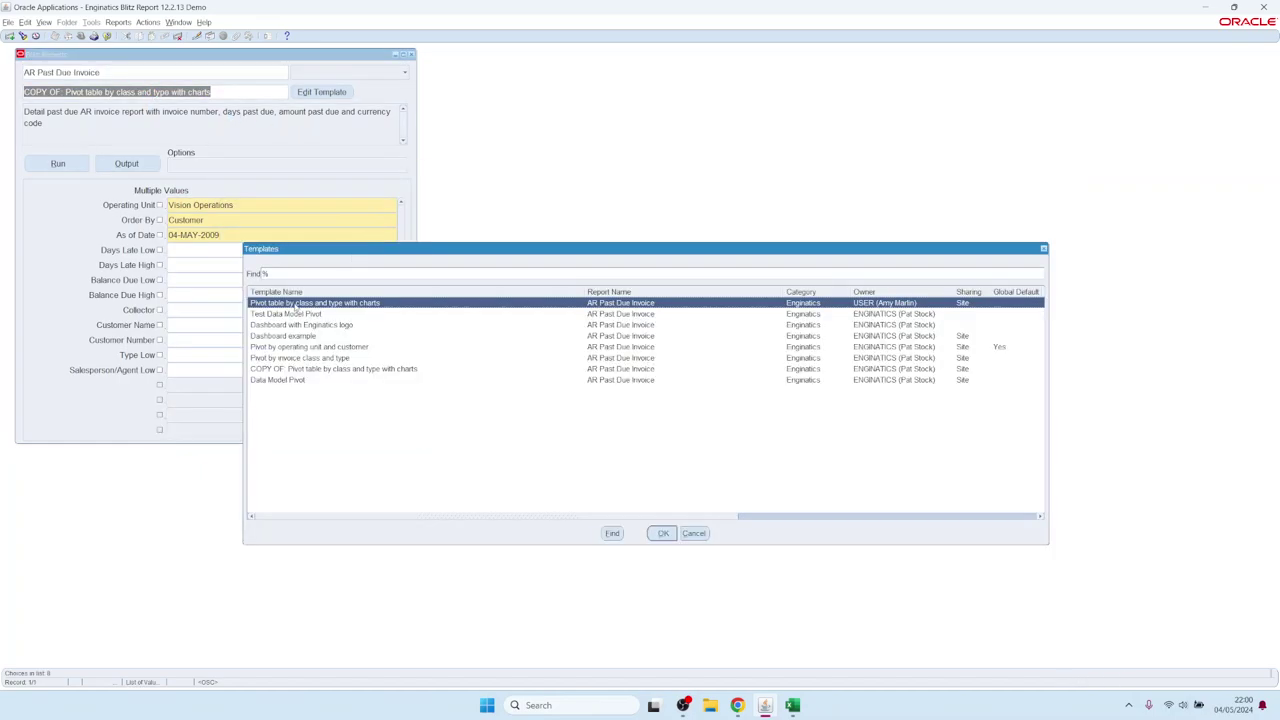
left_click(284, 369)
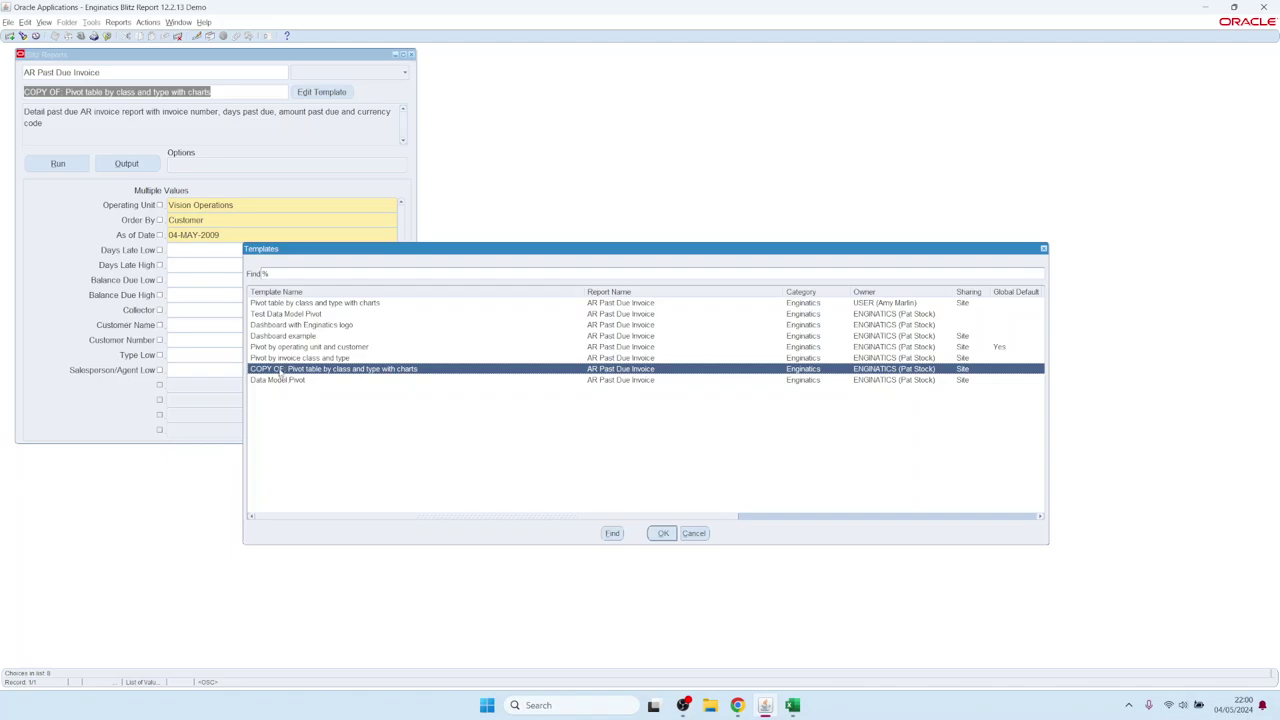
left_click(274, 337)
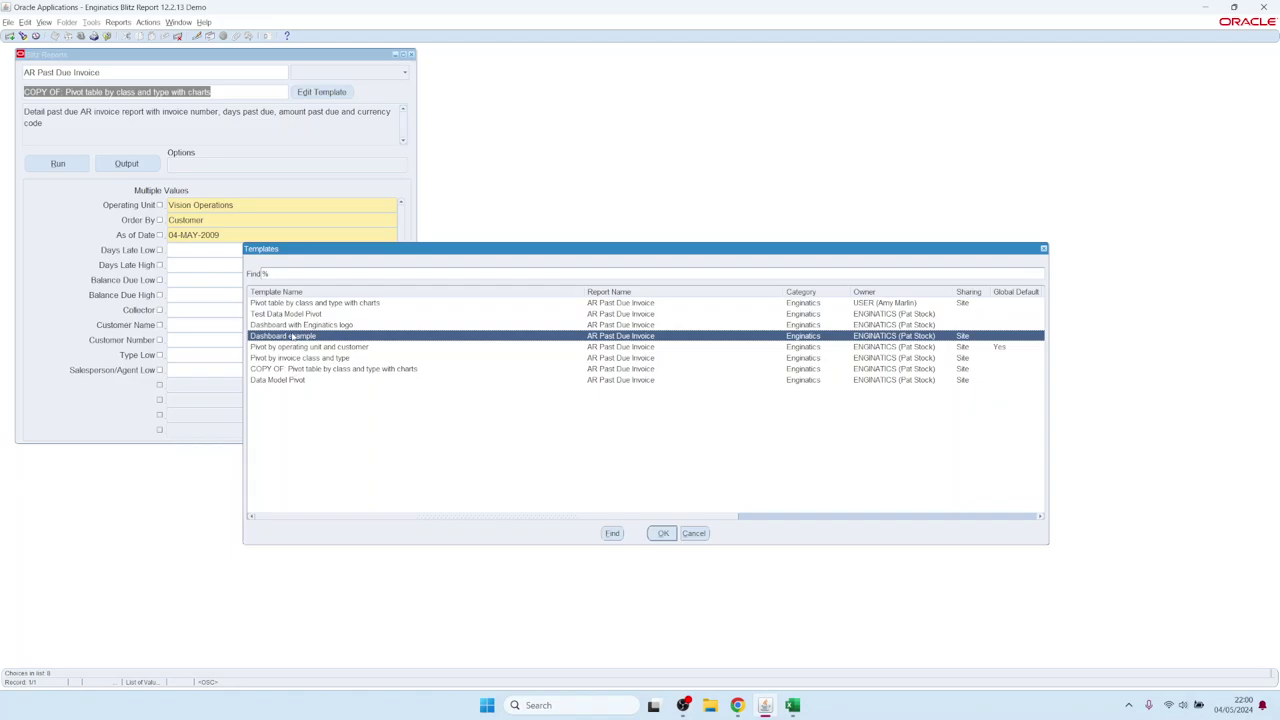
double_click(292, 337)
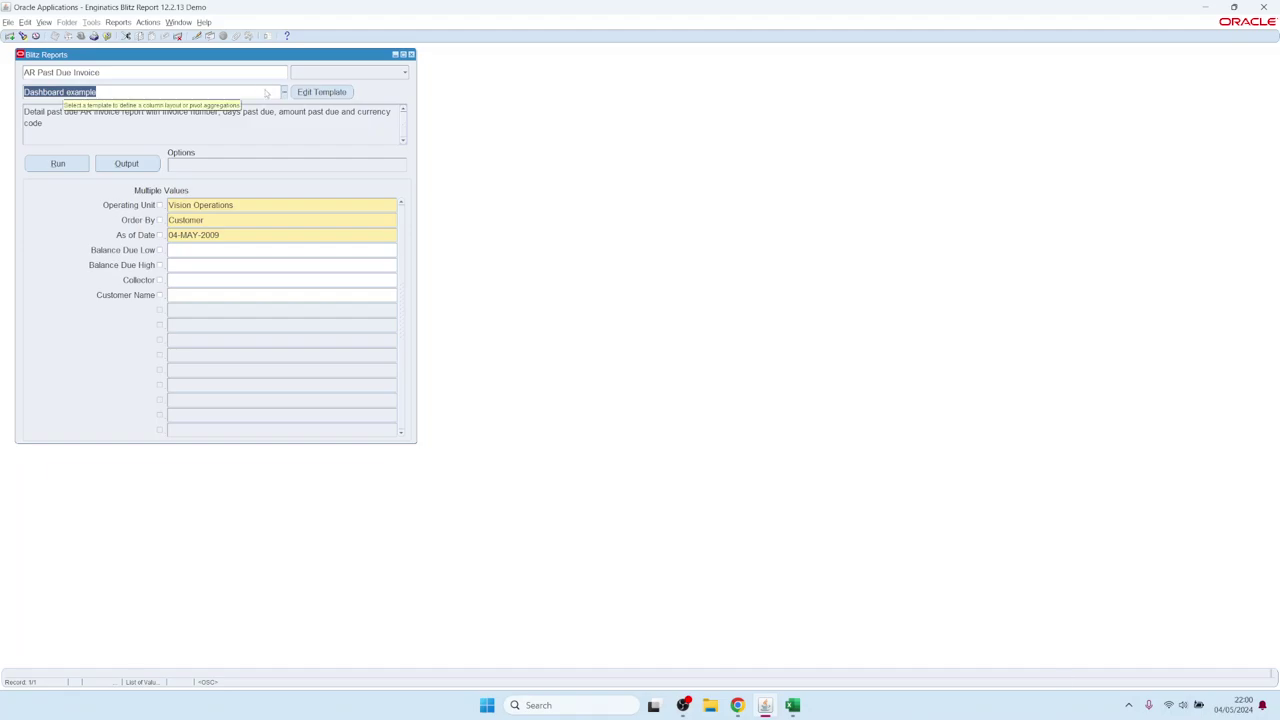
left_click(316, 92)
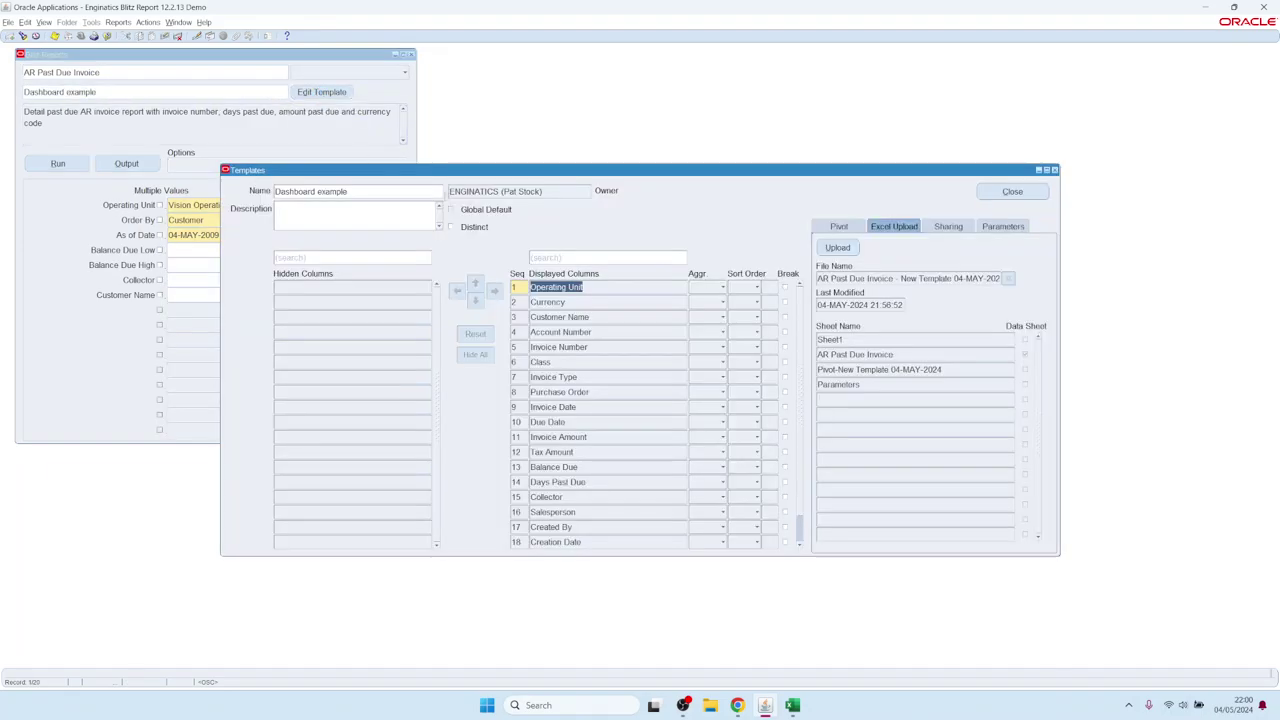
Load the template "COPY OF: Pivot table by class and type with charts" and delete it.
left_click(374, 192)
key("ctrl+l")
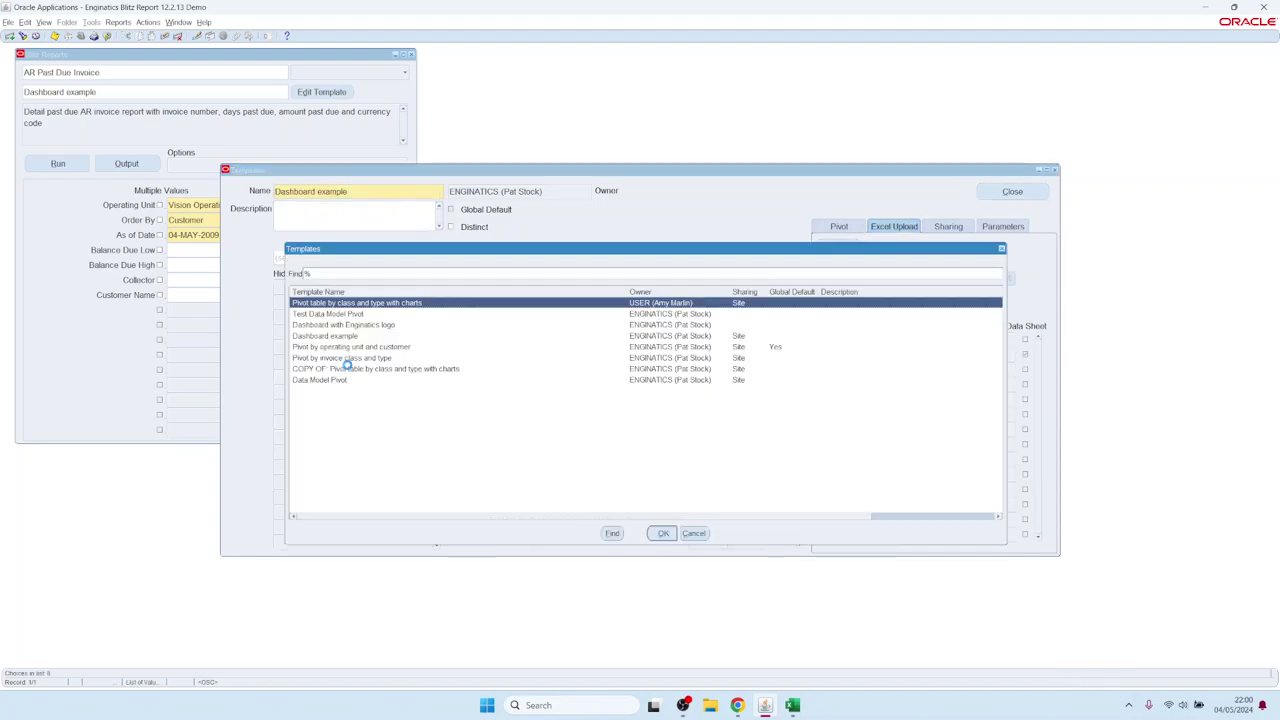
left_click(350, 369)
double_click(350, 369)
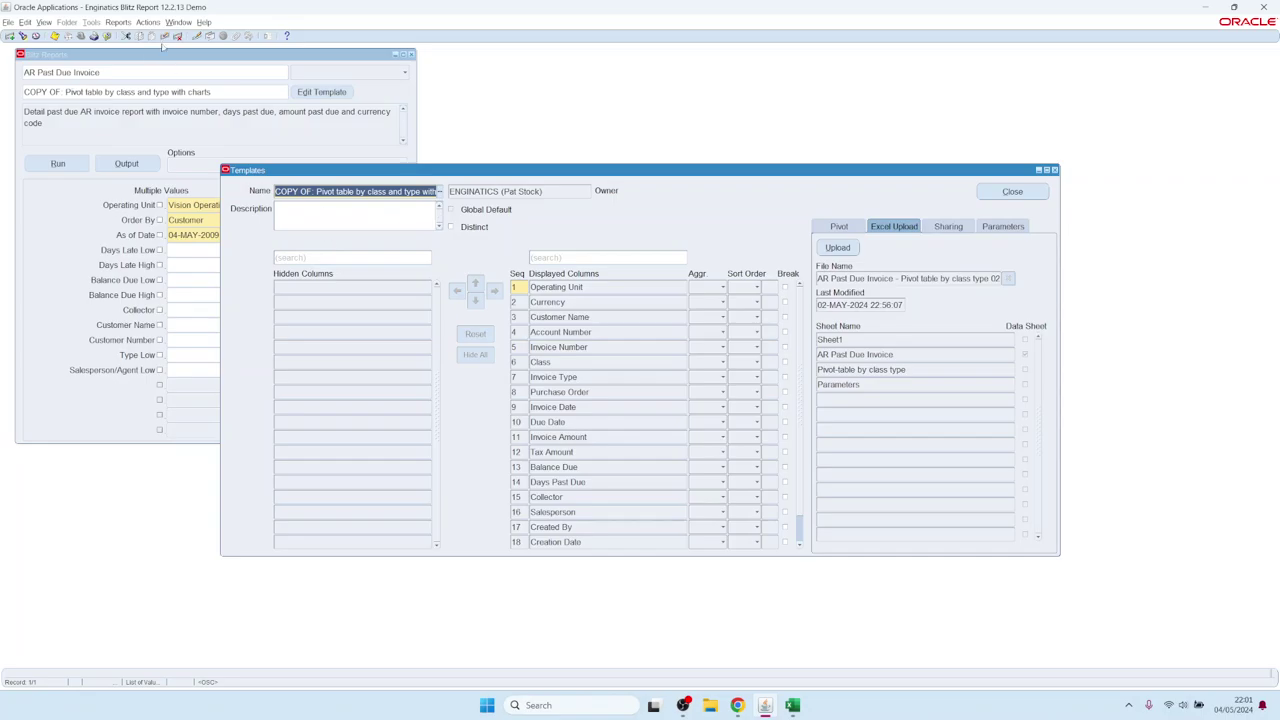
left_click(330, 191)
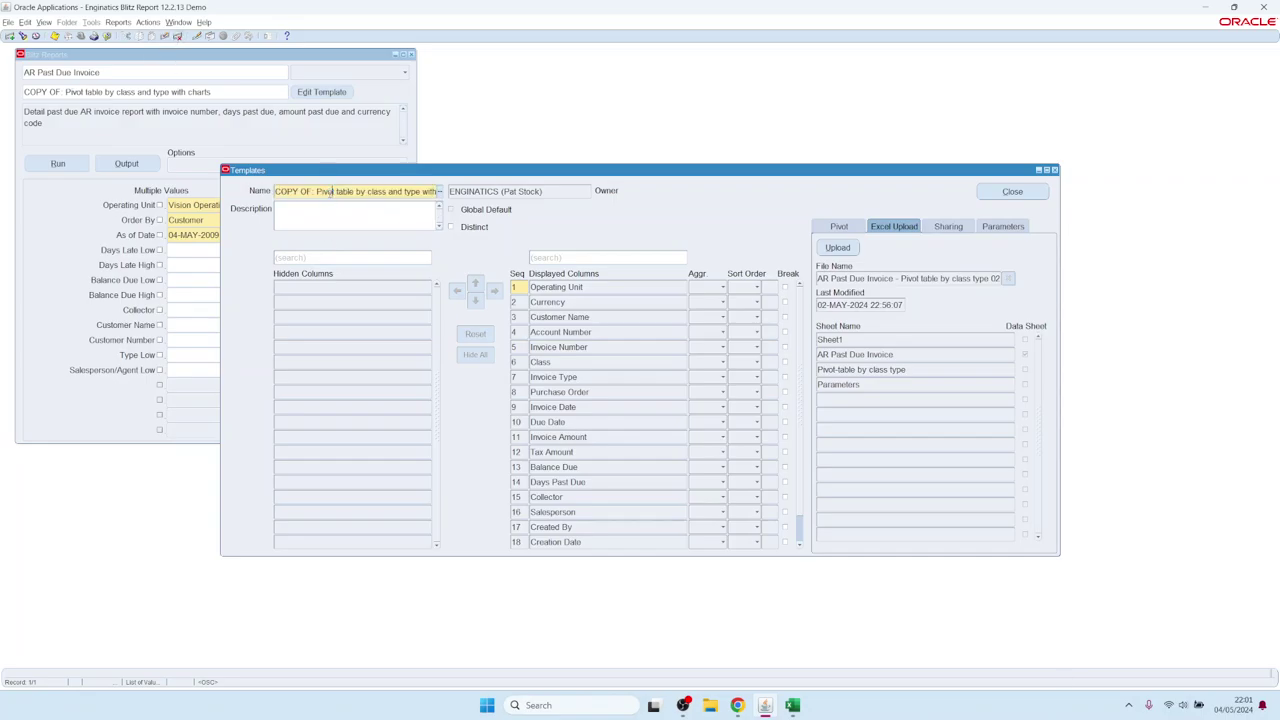
left_click(179, 37)
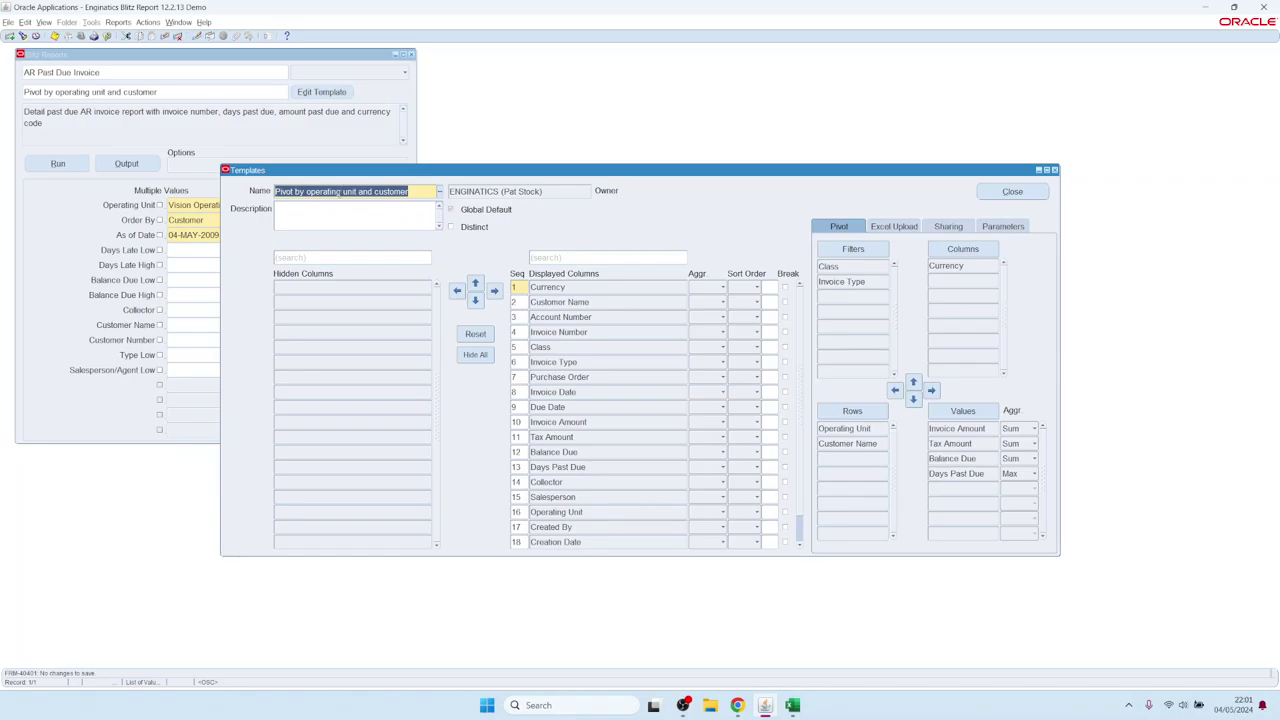
Query all editable templates of the report and browse forward and back through their records.
left_click(337, 191)
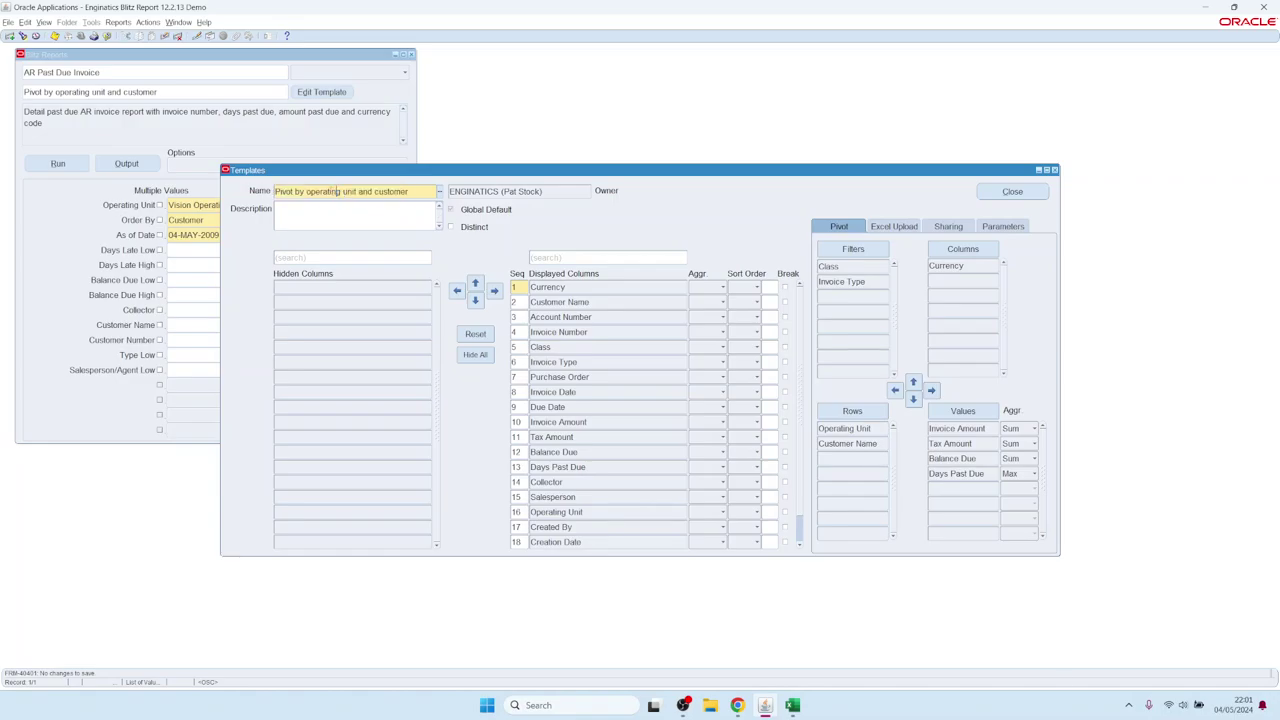
key("F11")
key("ctrl+F11")
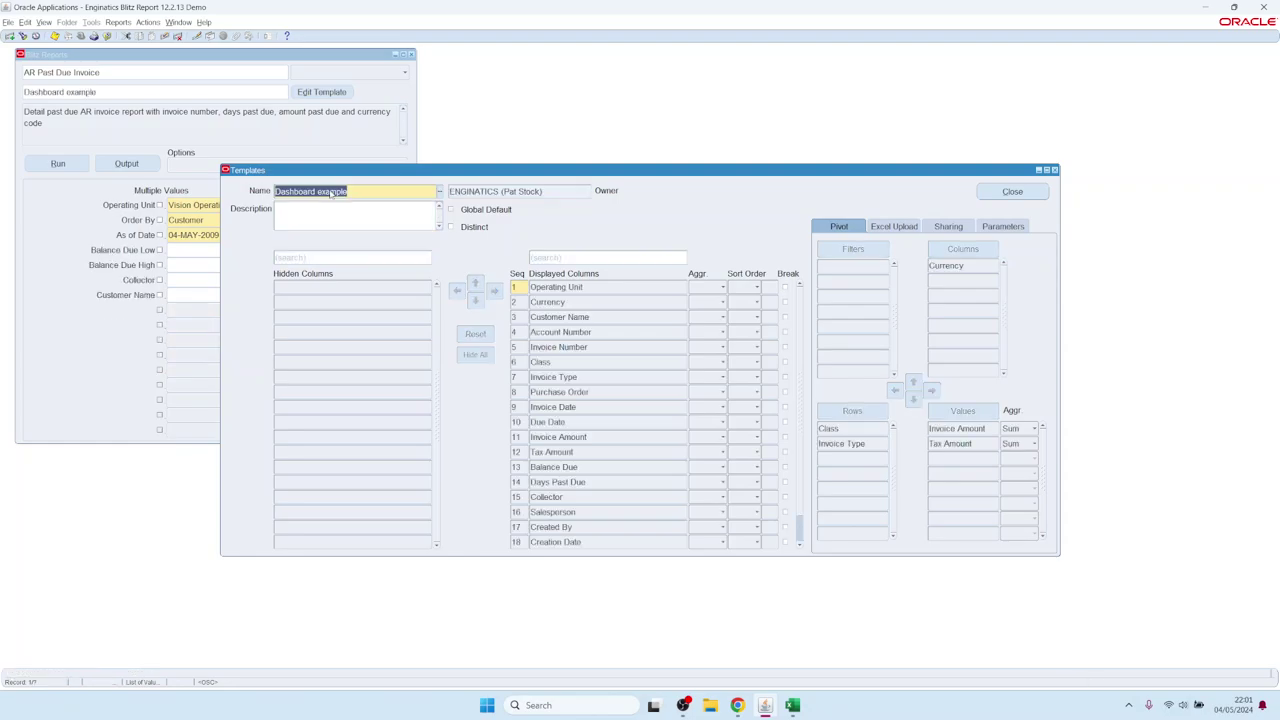
key("Down")
key("Down")
key("Down")
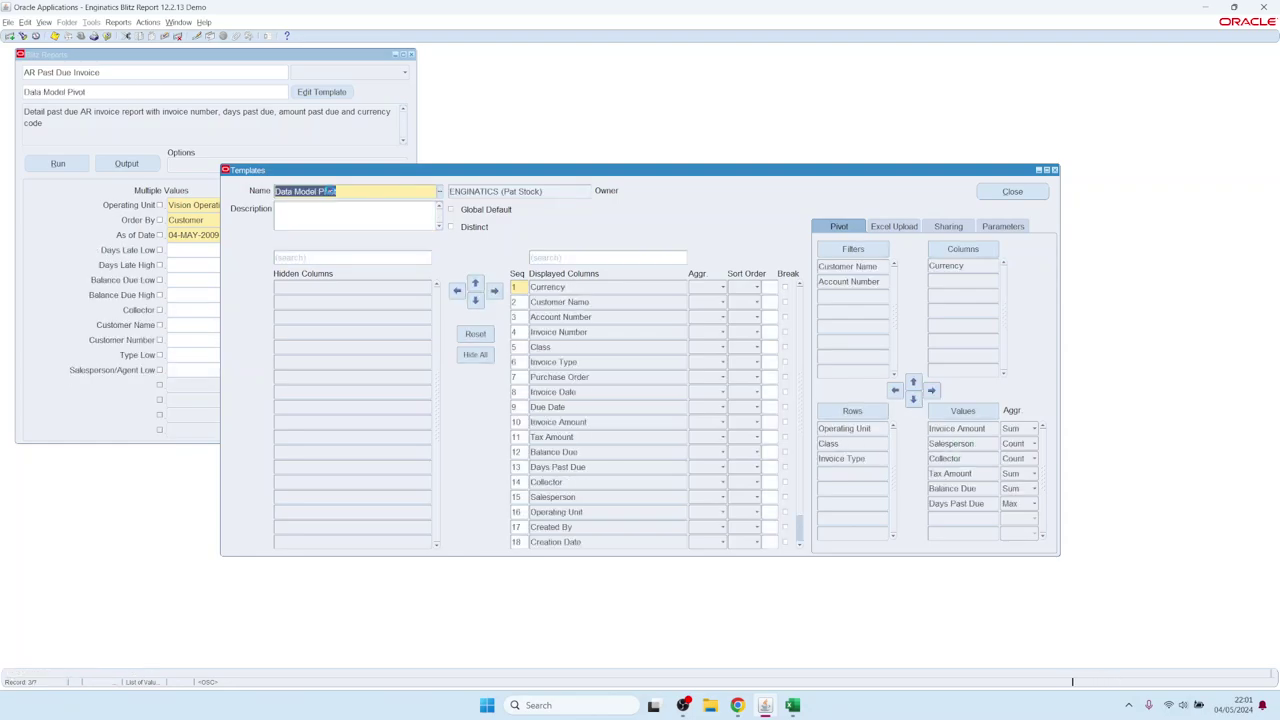
key("Down")
key("Down")
key("Down")
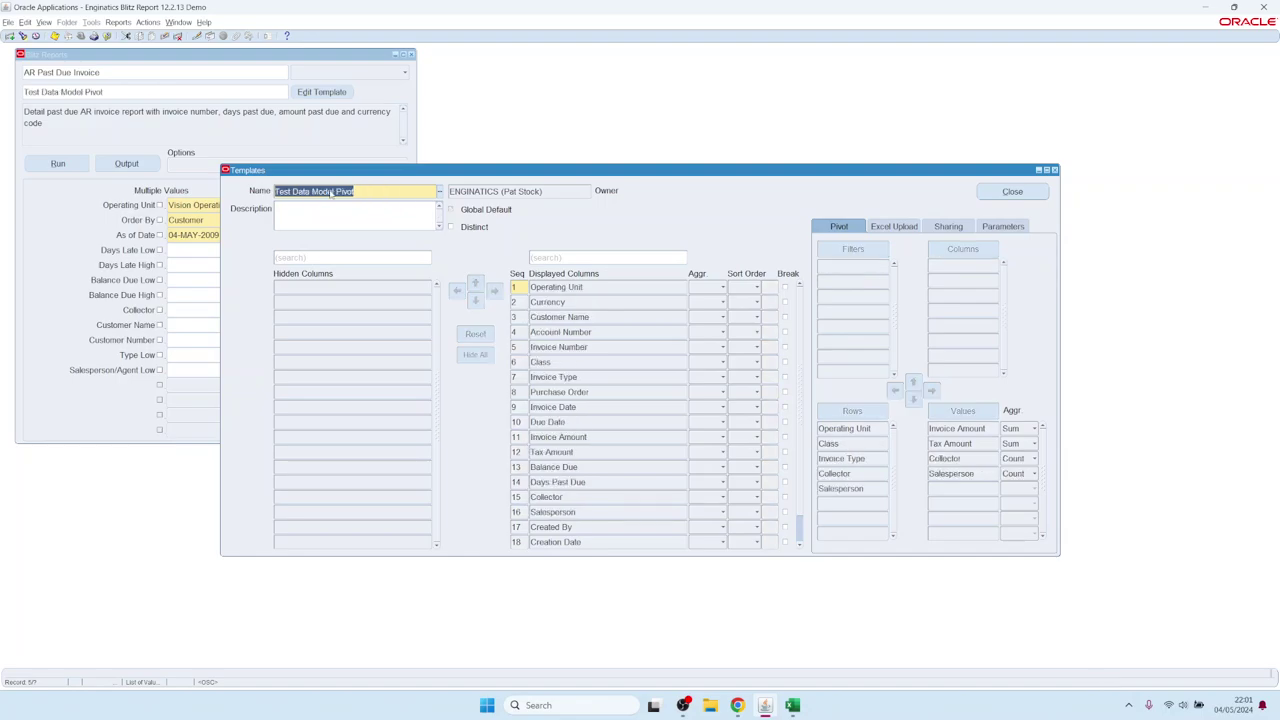
key("Up")
key("Up")
key("Up")
key("Up")
key("Up")
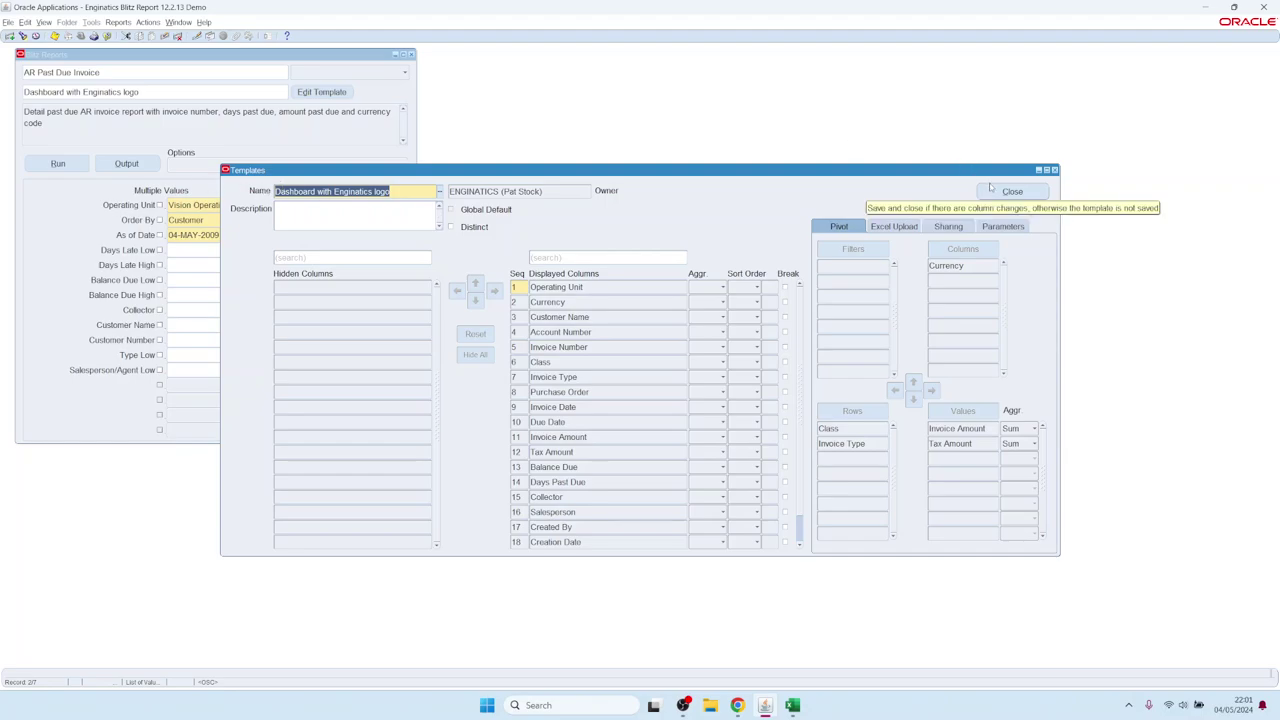
Create a new blank template for the AR Past Due Invoice report.
left_click(355, 193)
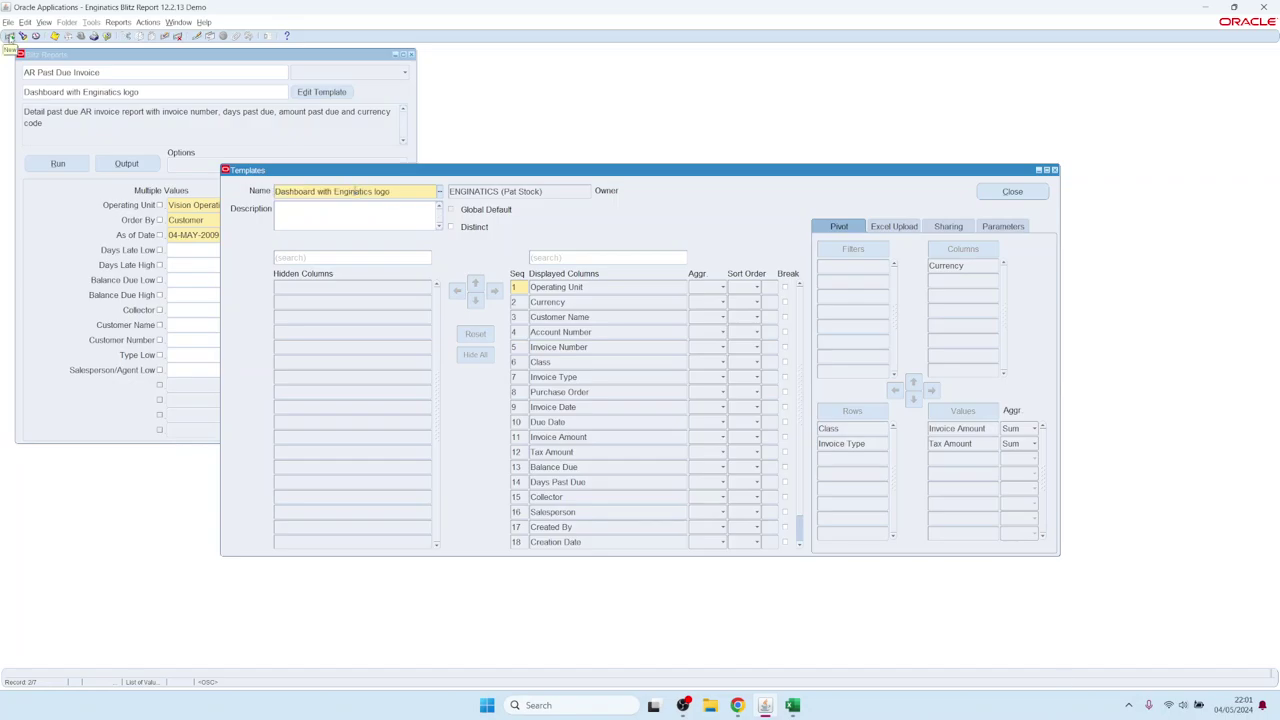
left_click(9, 37)
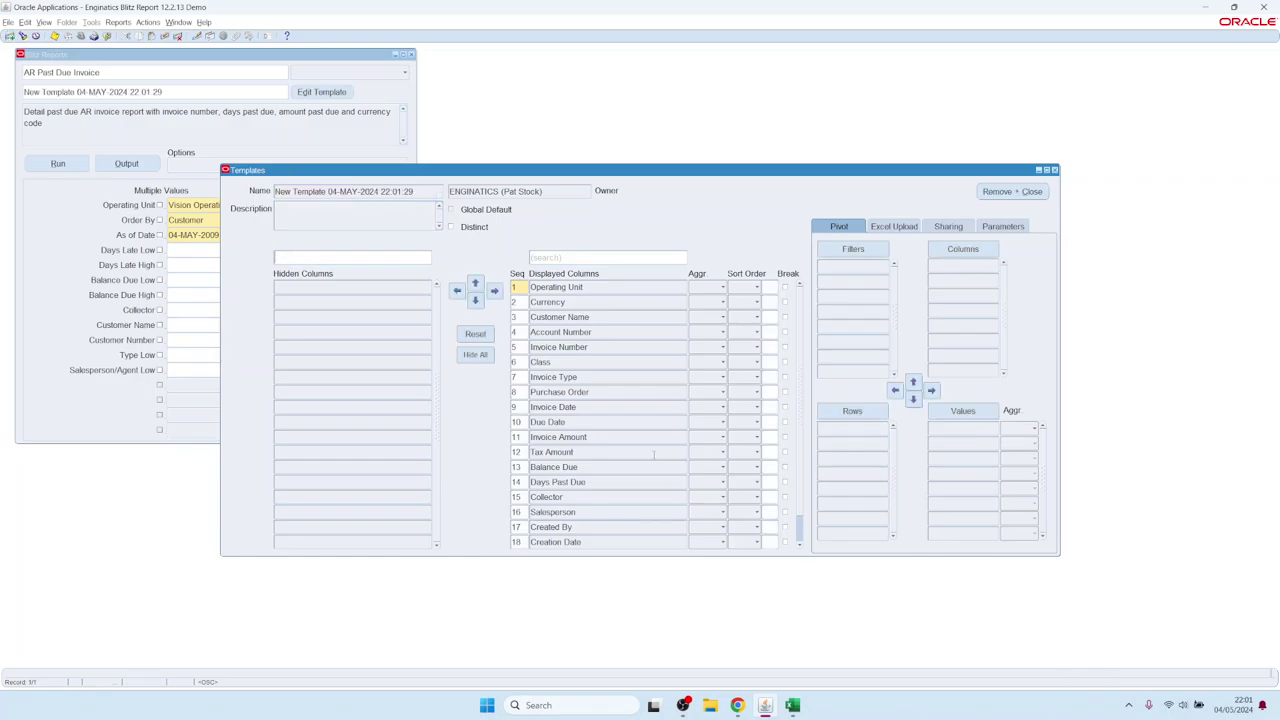
Try to clear the new template's name before making any column changes.
left_click_drag(398, 193, 258, 183)
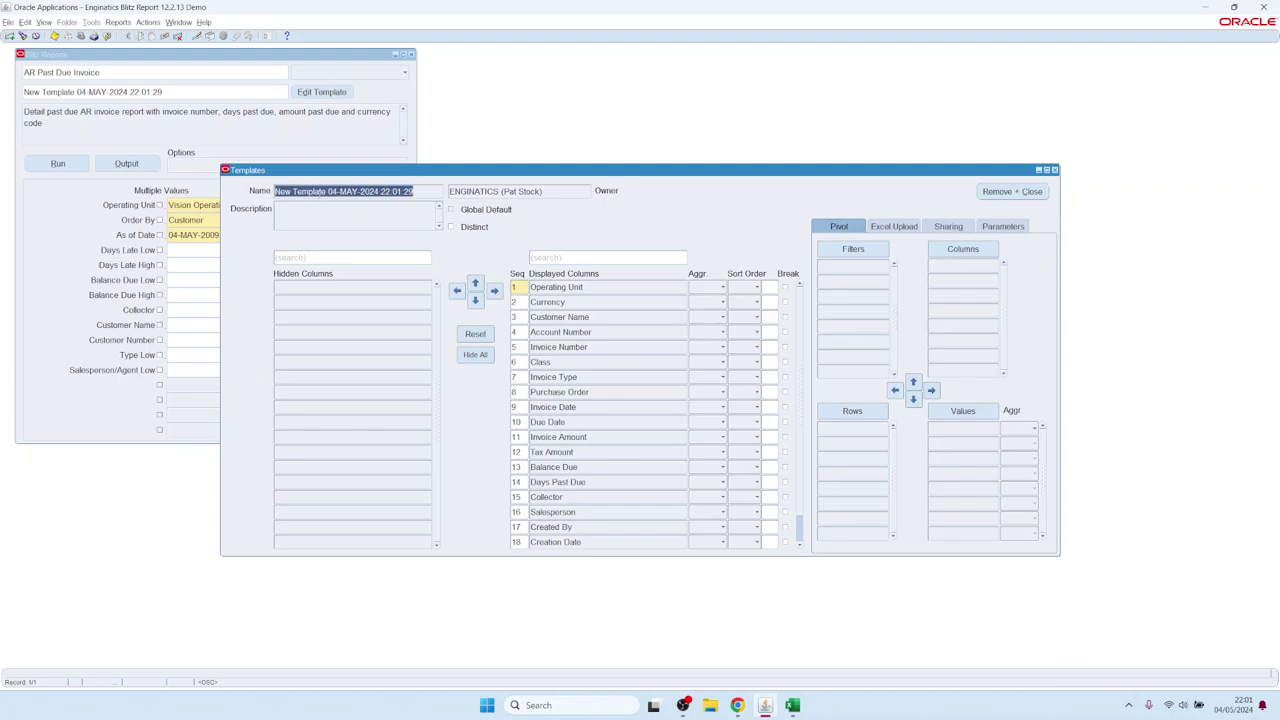
left_click(324, 192)
key("BackSpace")
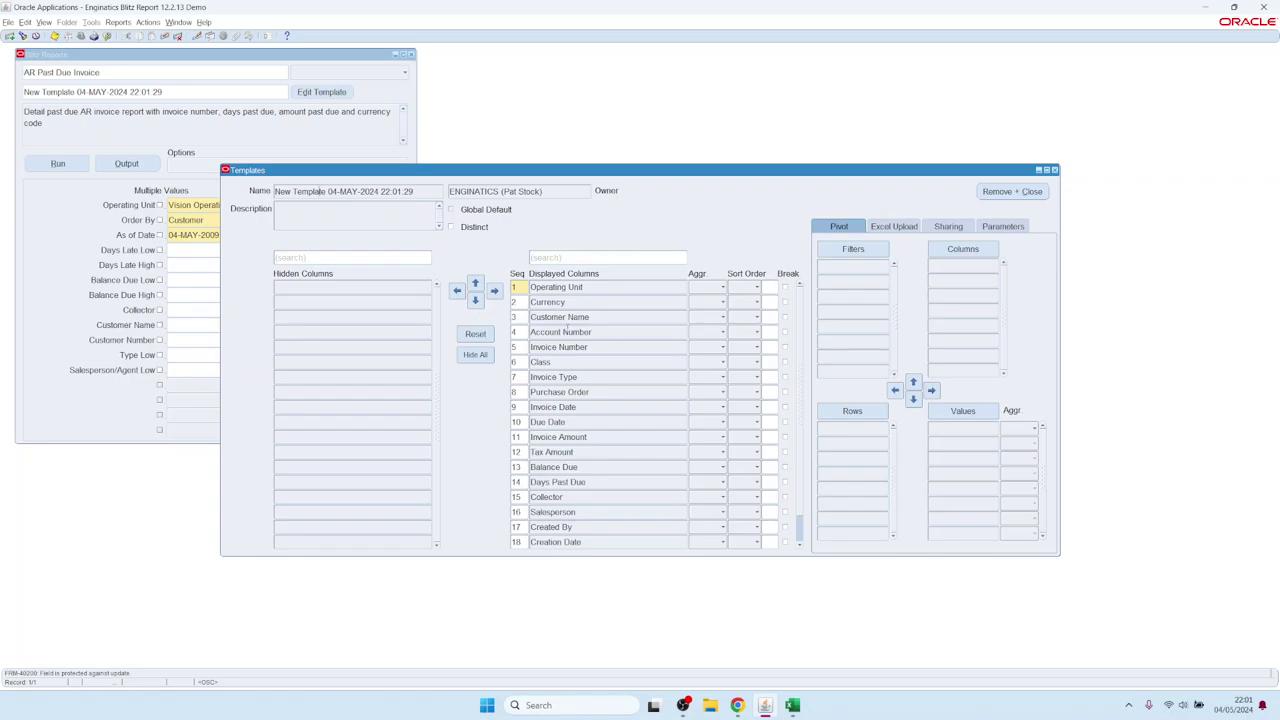
Move the Account Number column down three places so it follows Invoice Type in the displayed columns.
left_click(604, 332)
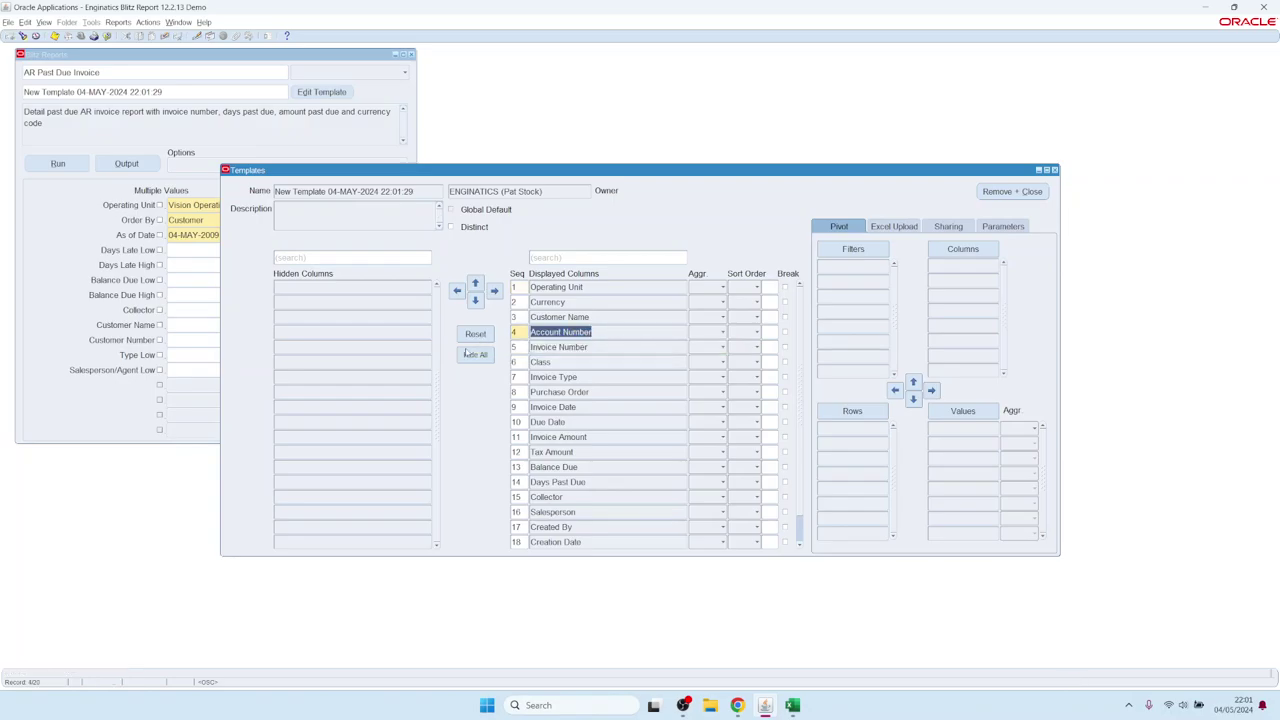
left_click(476, 301)
left_click(476, 301)
left_click(476, 301)
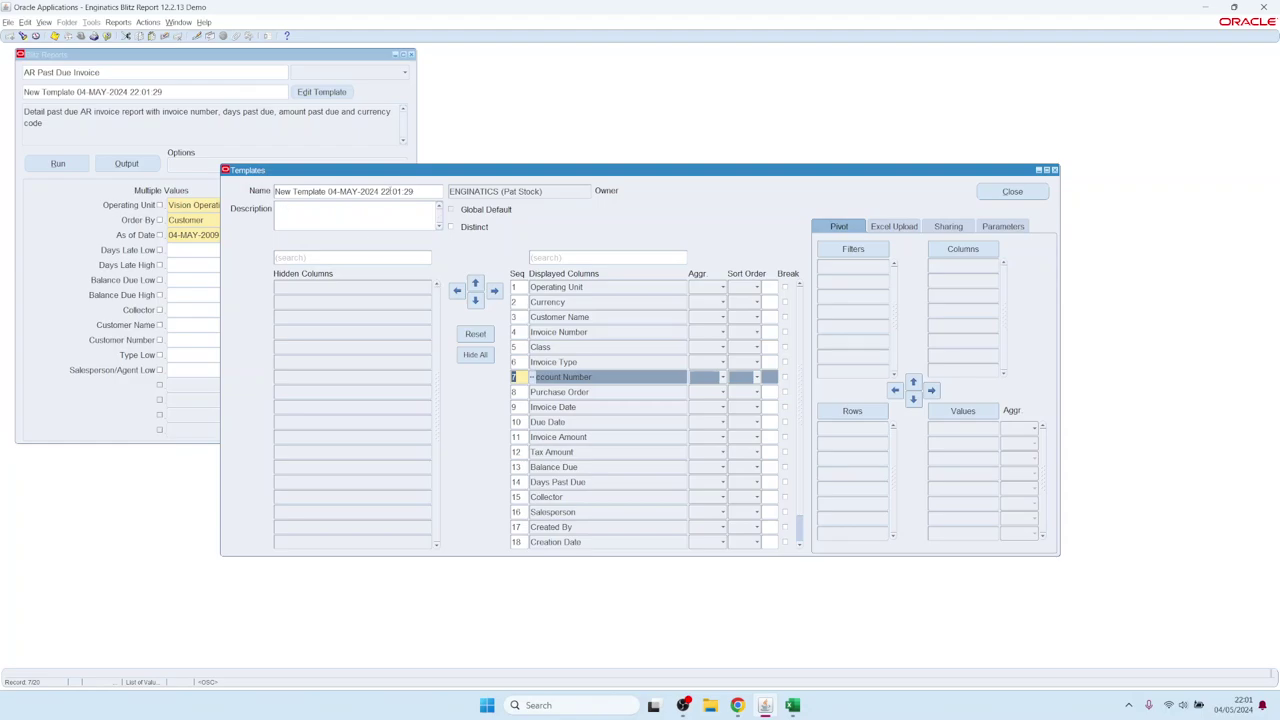
Rename the template as "Test tempate" and close the template editor.
left_click(422, 193)
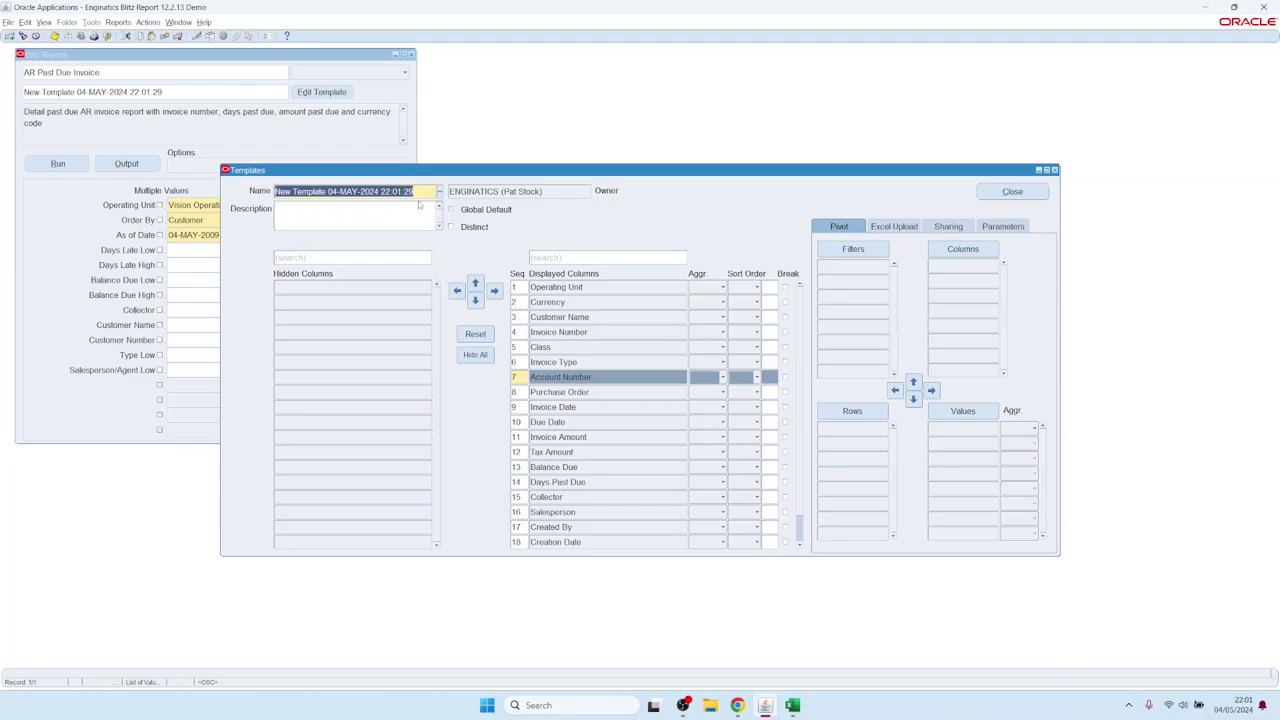
type("Test template")
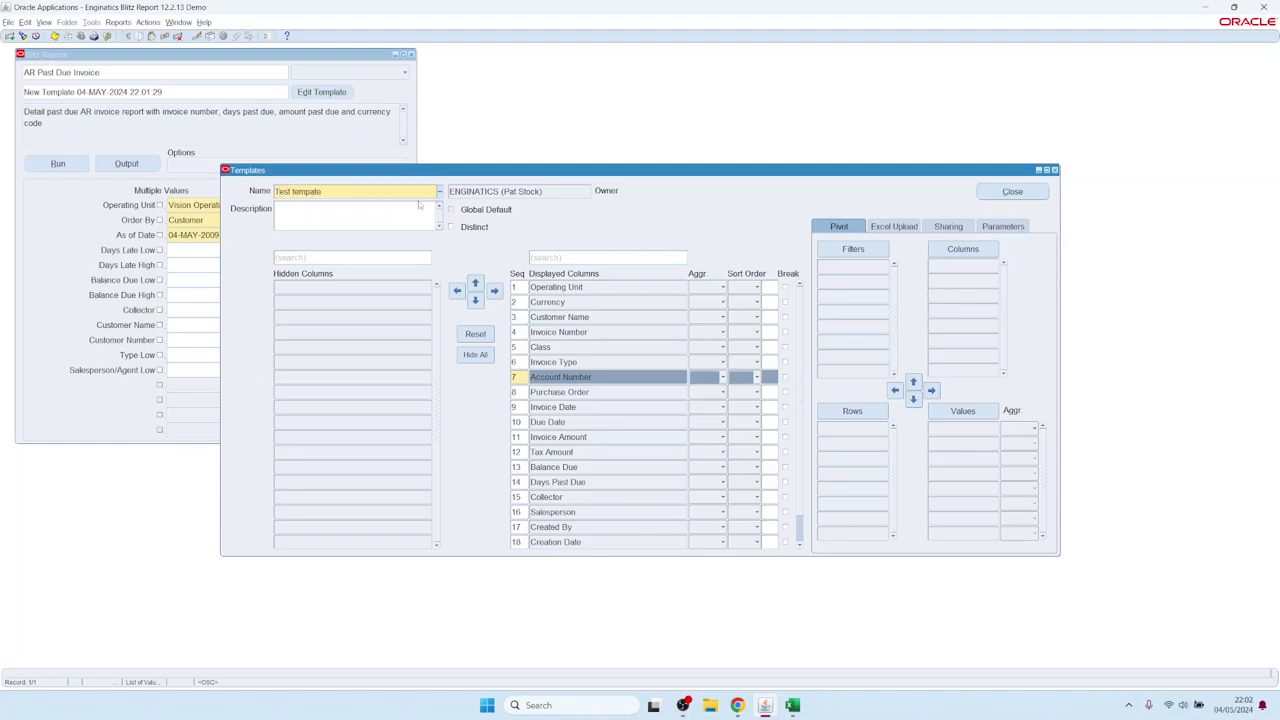
left_click(1004, 191)
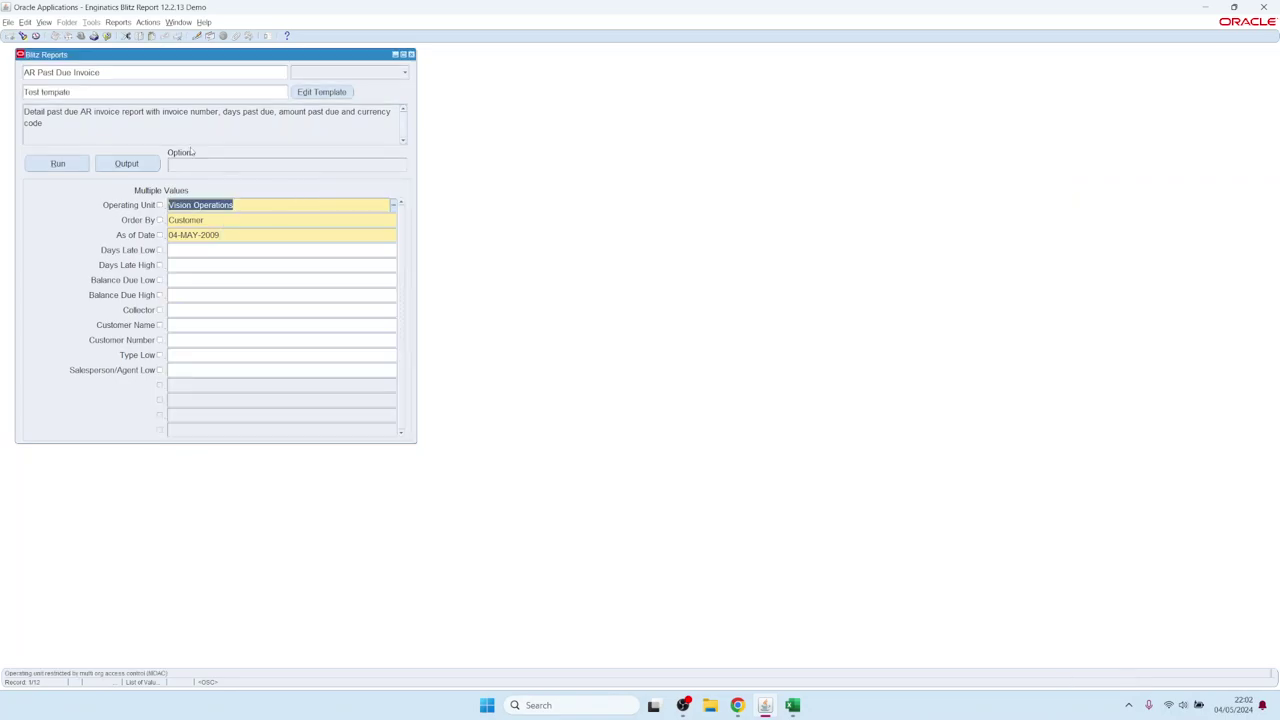
Start another new template, move Operating Unit down one place, and discard the template after resetting its columns.
left_click(161, 94)
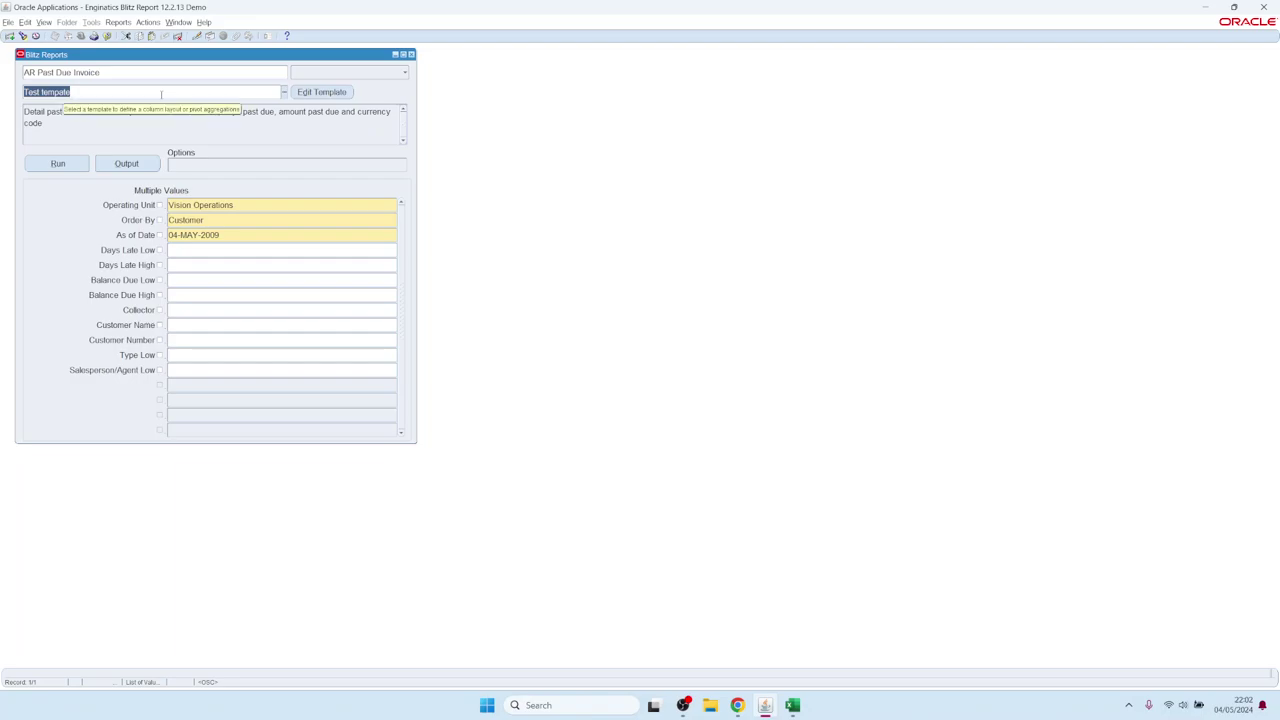
key("Delete")
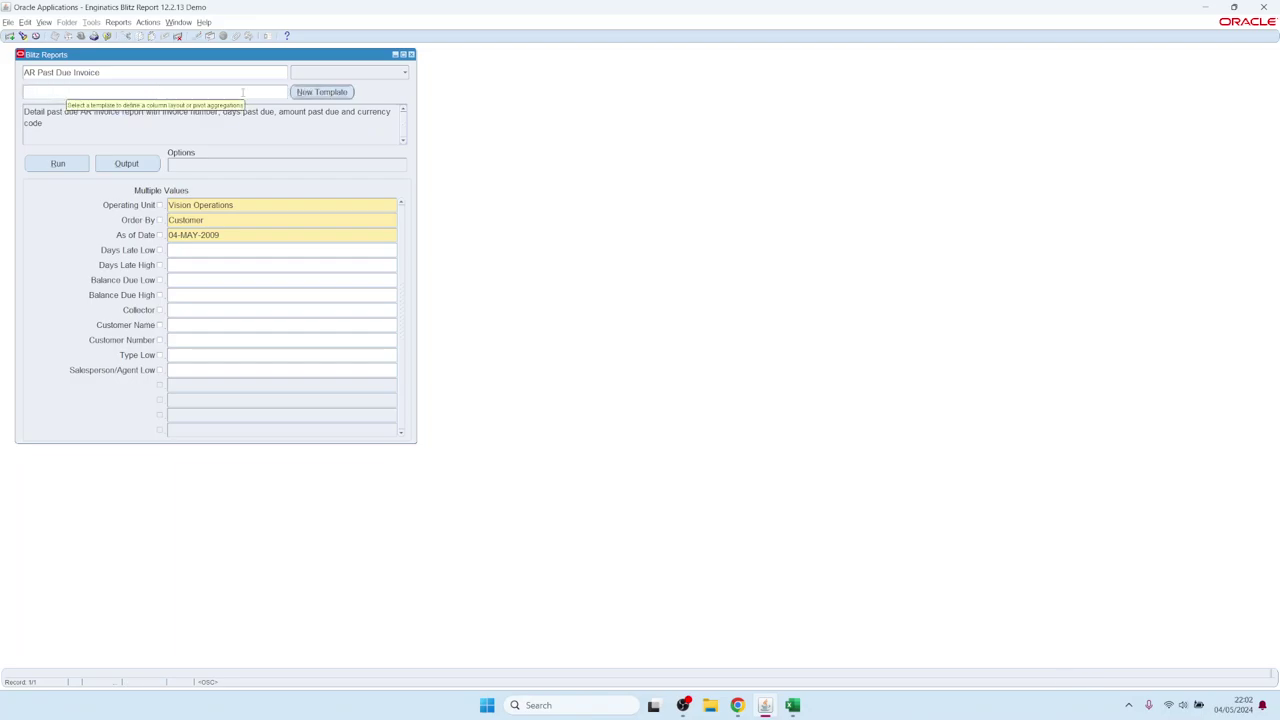
left_click(323, 93)
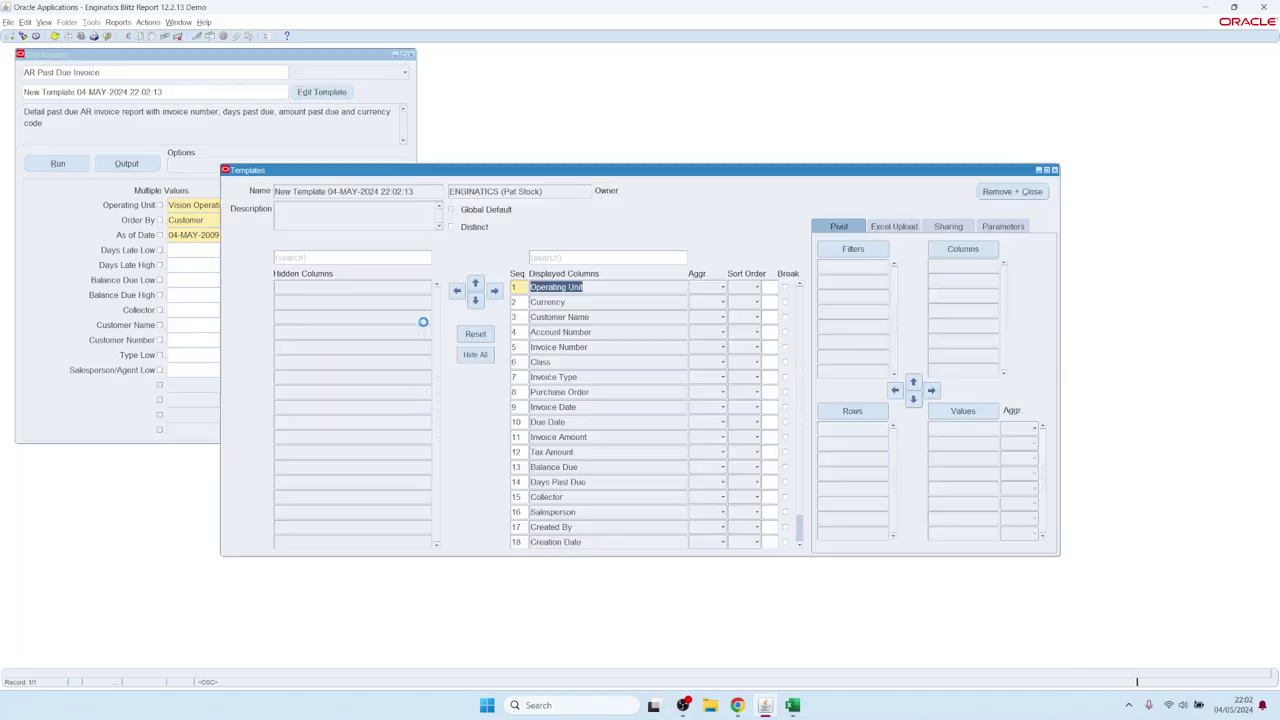
left_click(475, 300)
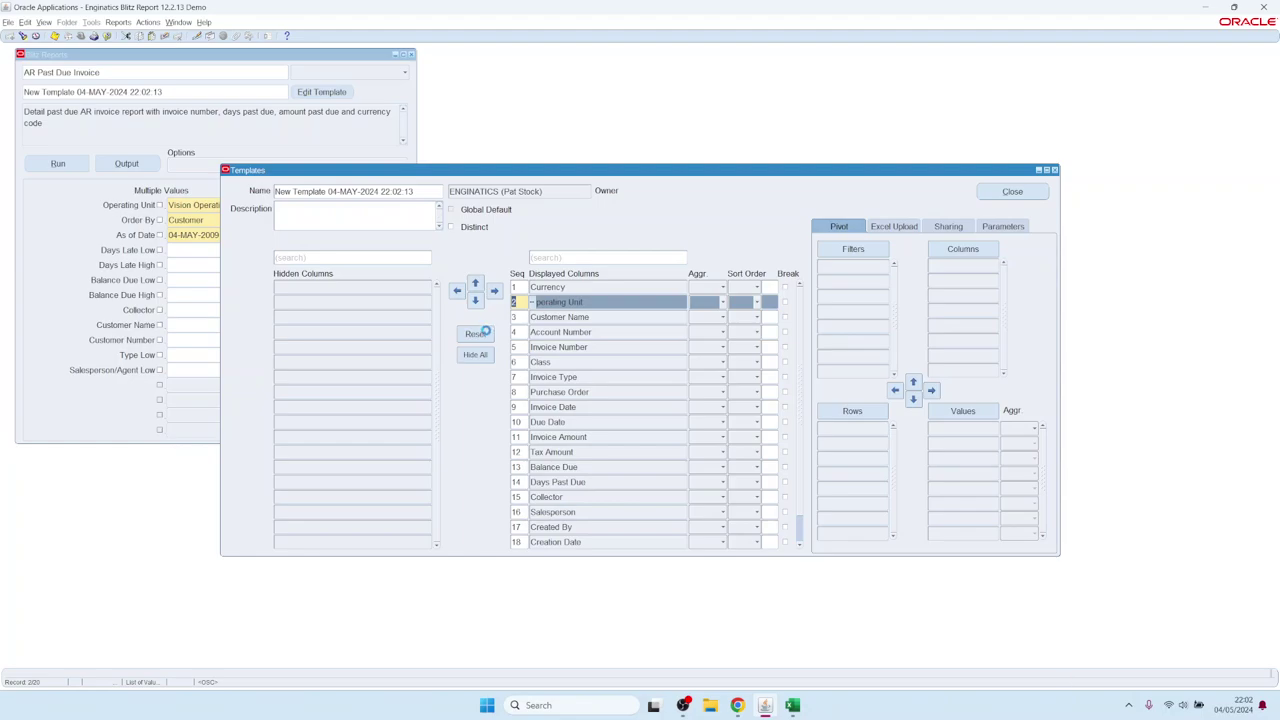
left_click(475, 333)
left_click(1000, 192)
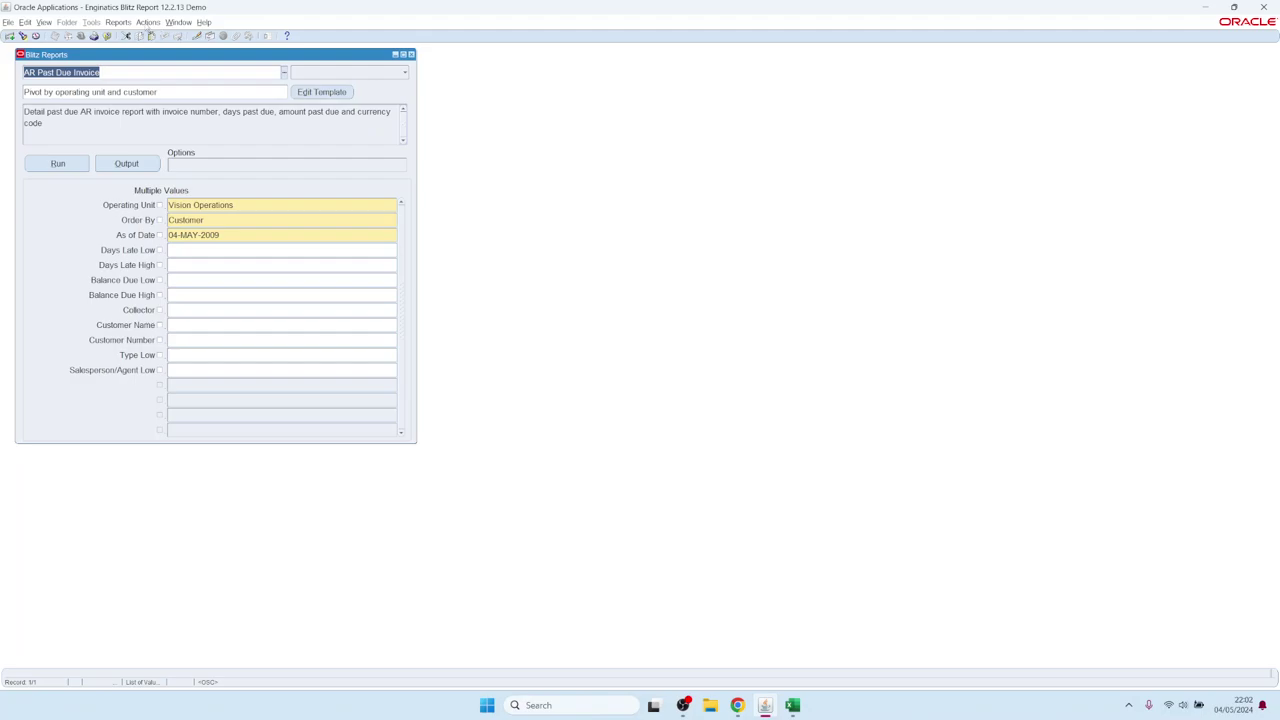
Select the Dashboard example template for AR Past Due Invoice and run the report.
left_click(148, 22)
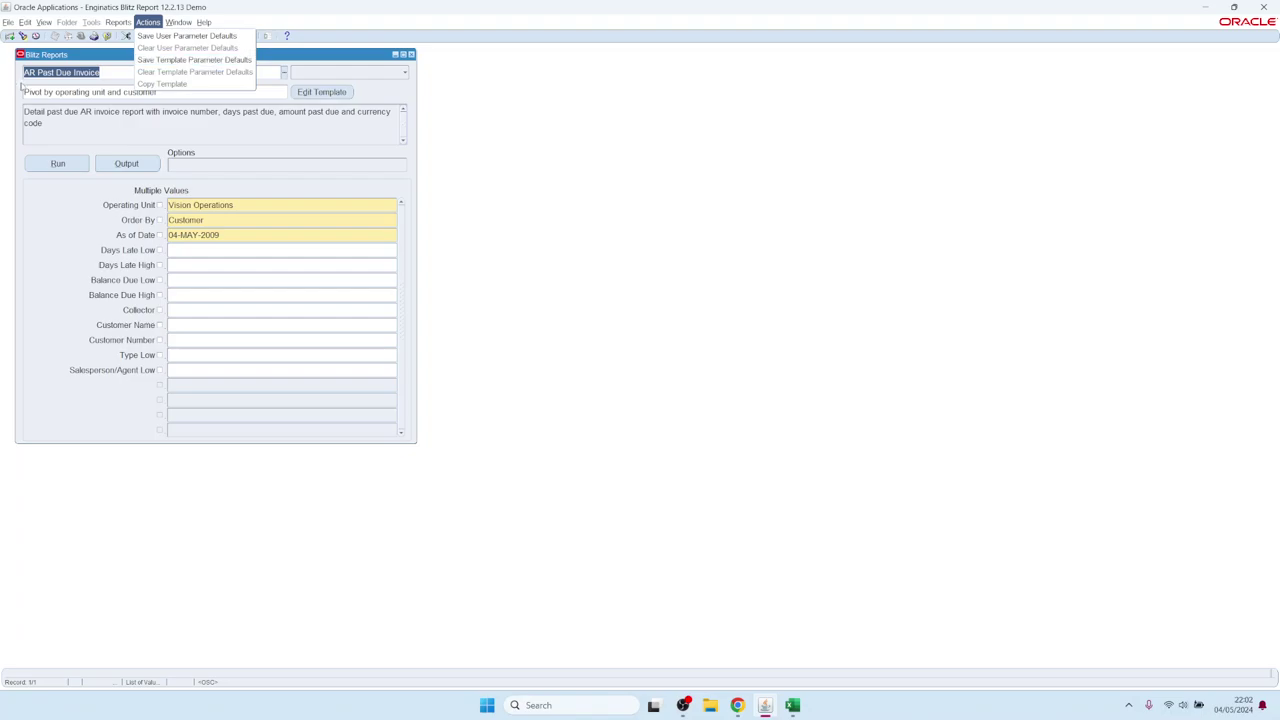
left_click(74, 94)
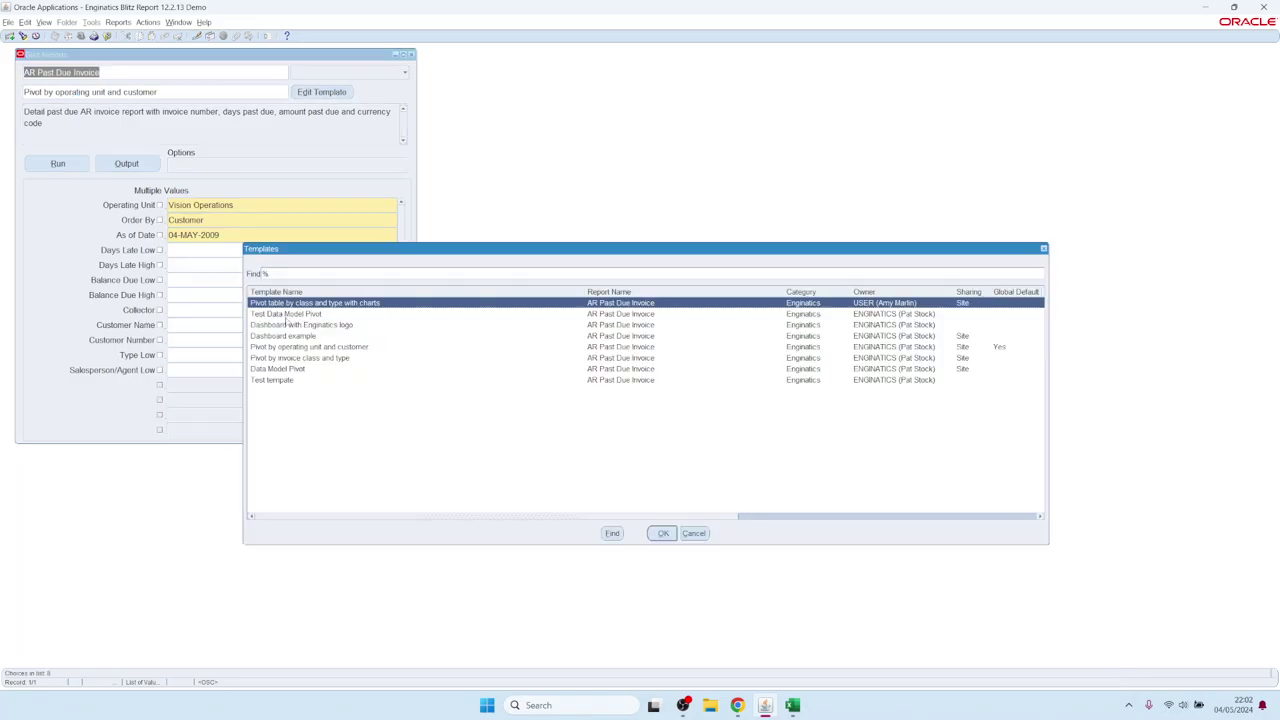
double_click(283, 337)
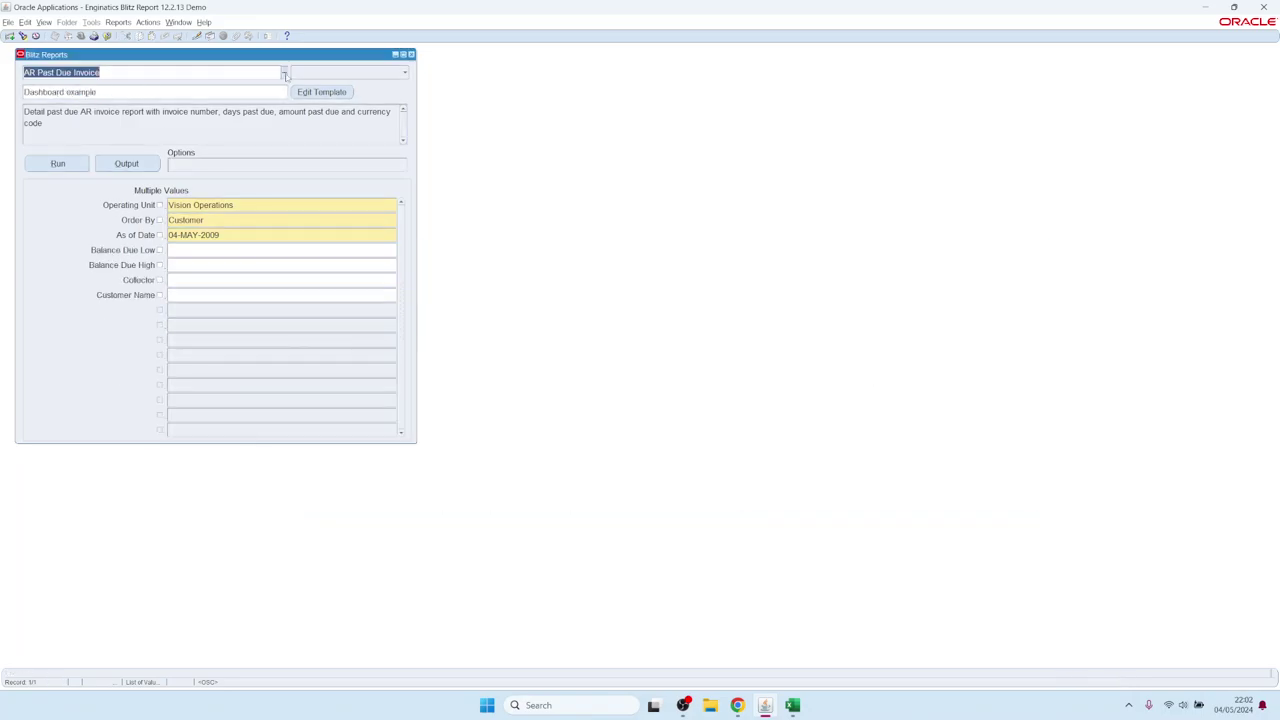
left_click(60, 164)
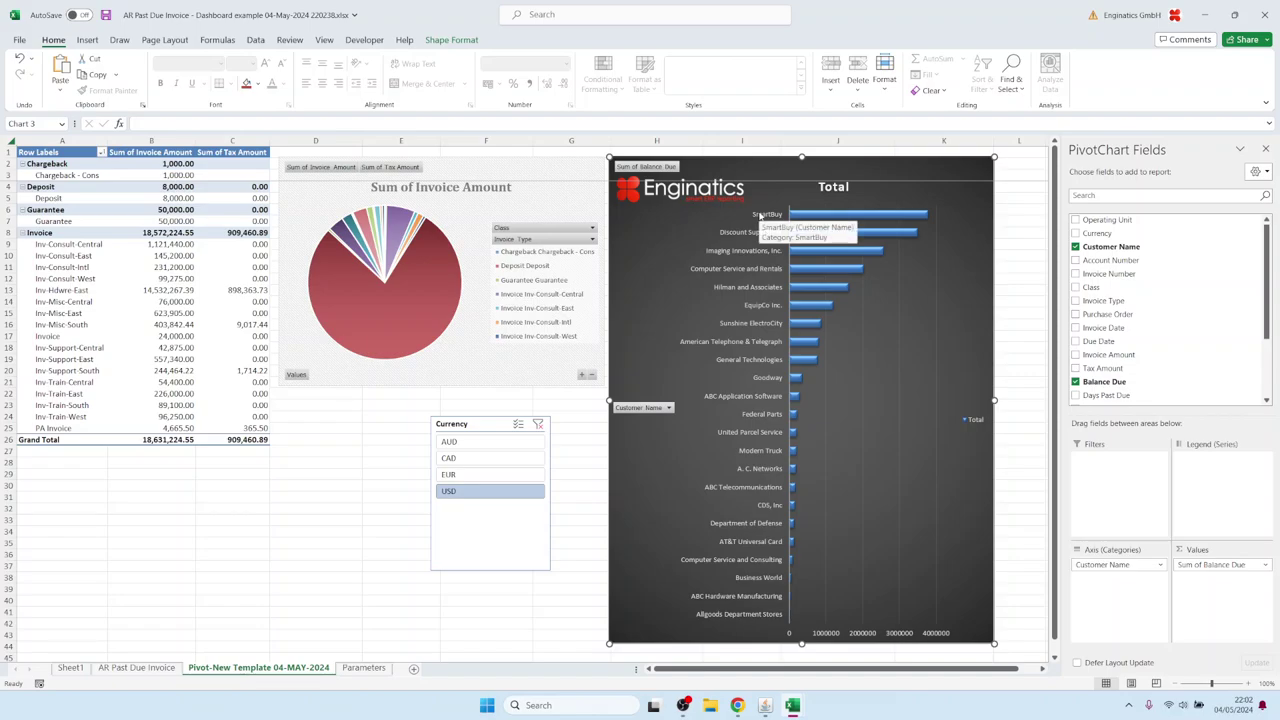
Copy the customer names from American Telephone & Telegraph down to SmartBuy in the pivot table on Sheet1 of the output workbook.
left_click(136, 667)
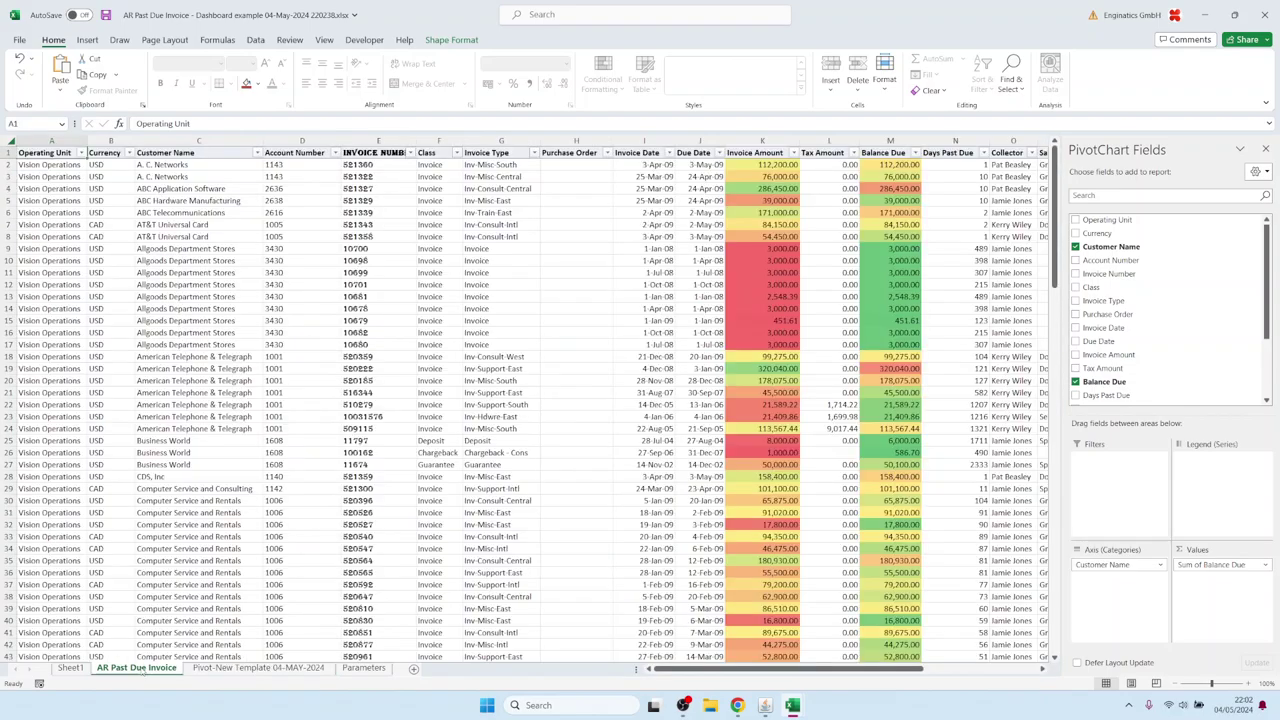
left_click(72, 668)
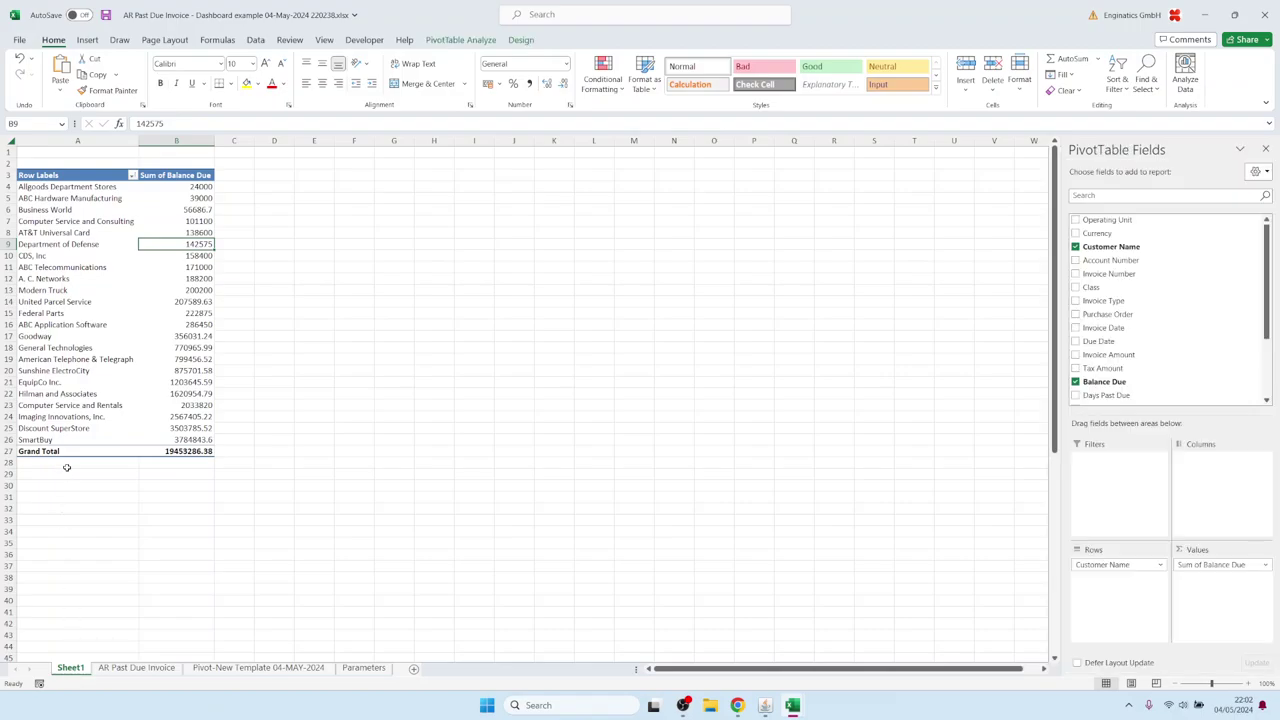
left_click_drag(55, 359, 53, 437)
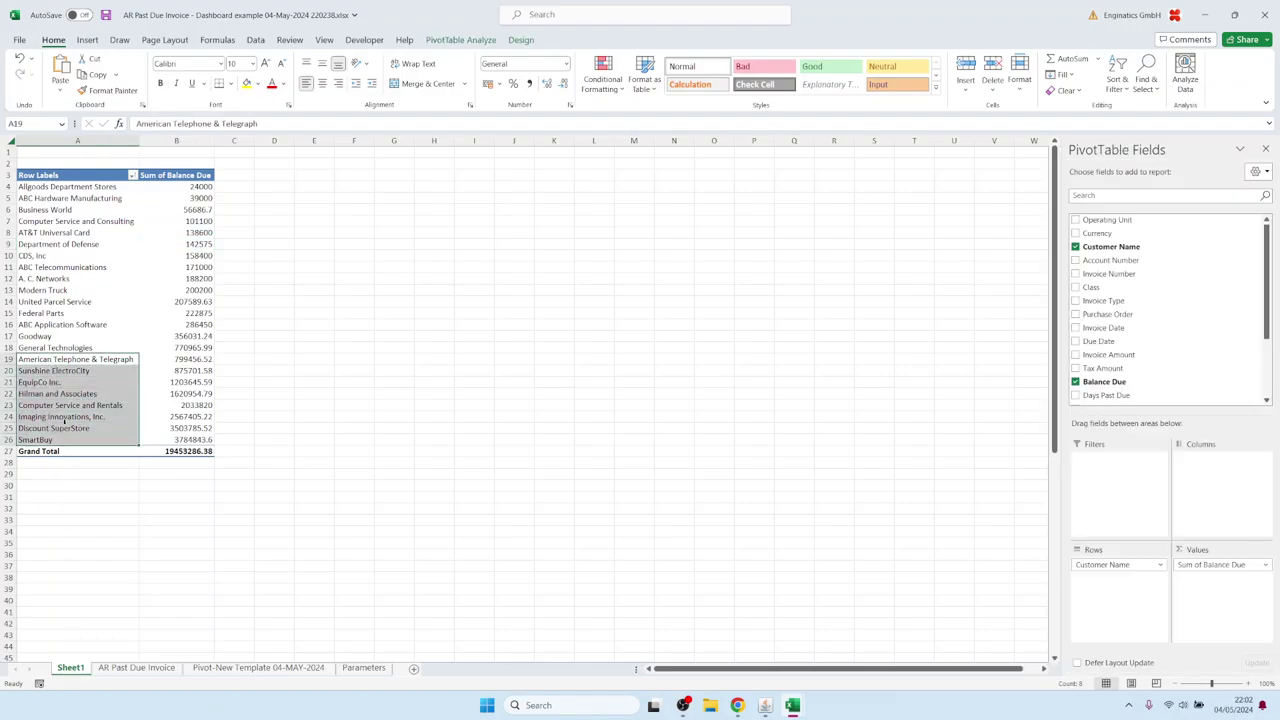
key("ctrl+c")
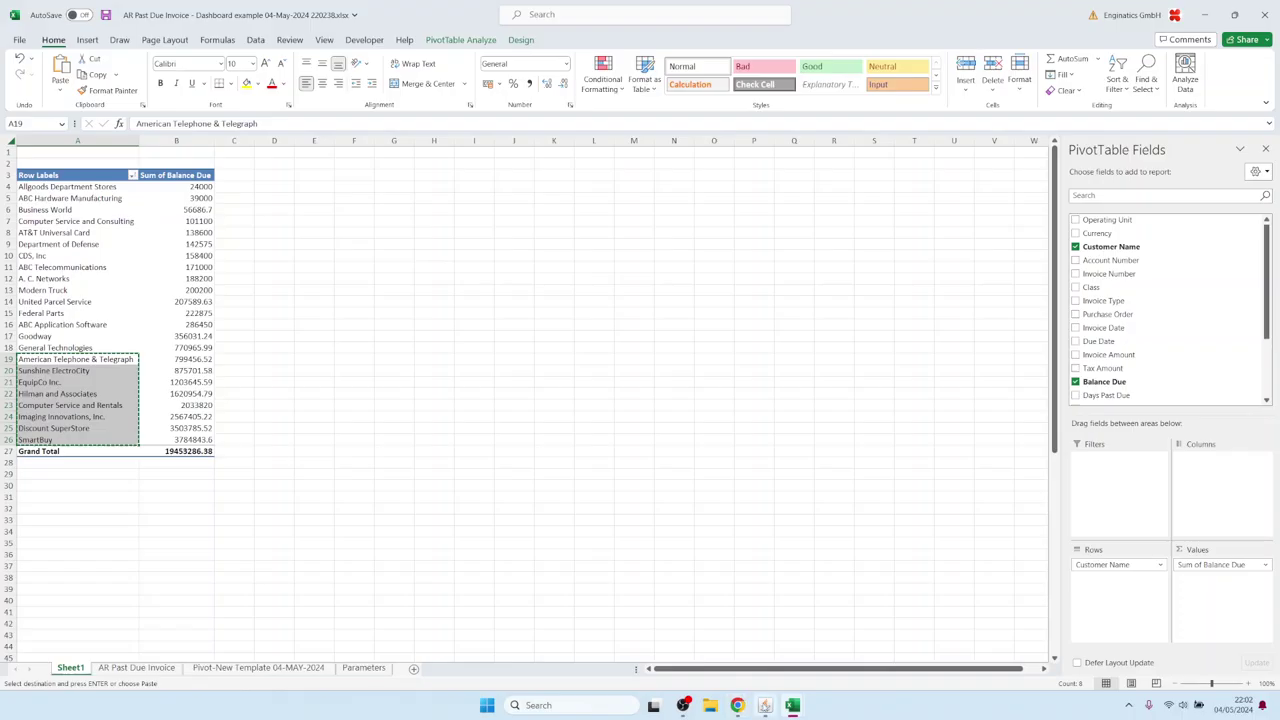
In Oracle Applications, enable multiple values for Customer Name, paste in the copied customer list, and run the report.
left_click(765, 705)
left_click(160, 295)
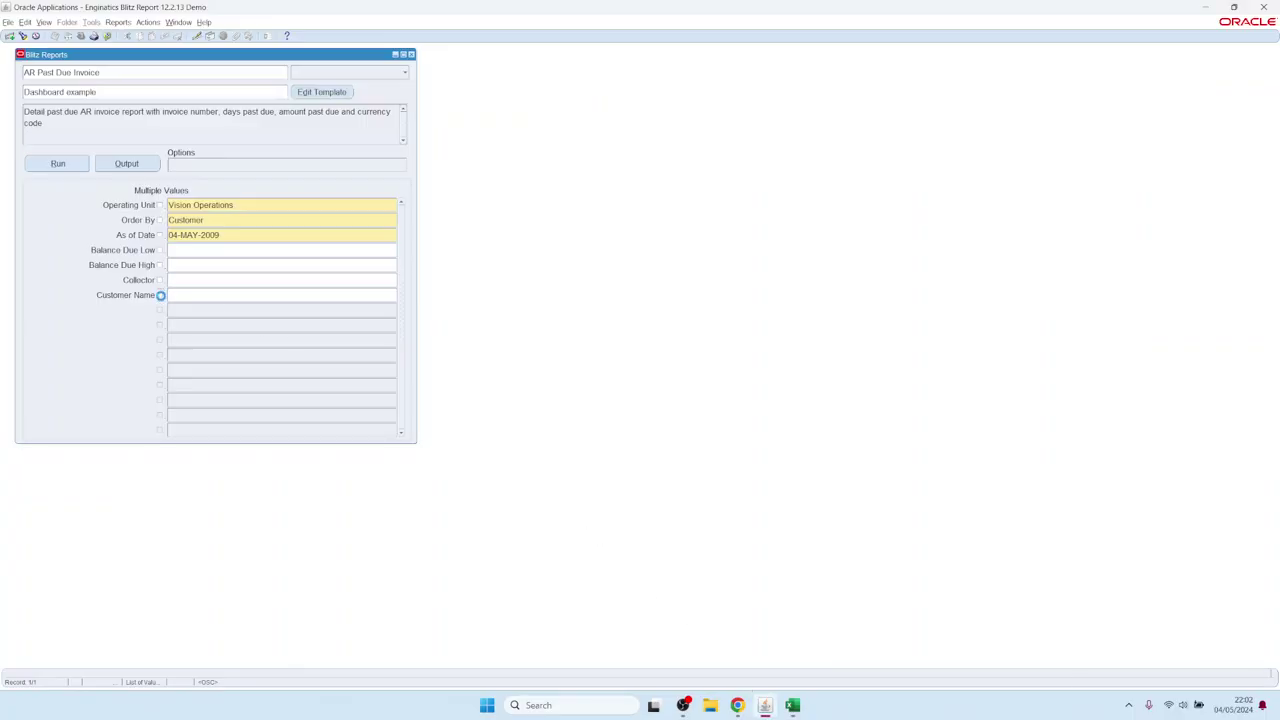
double_click(181, 294)
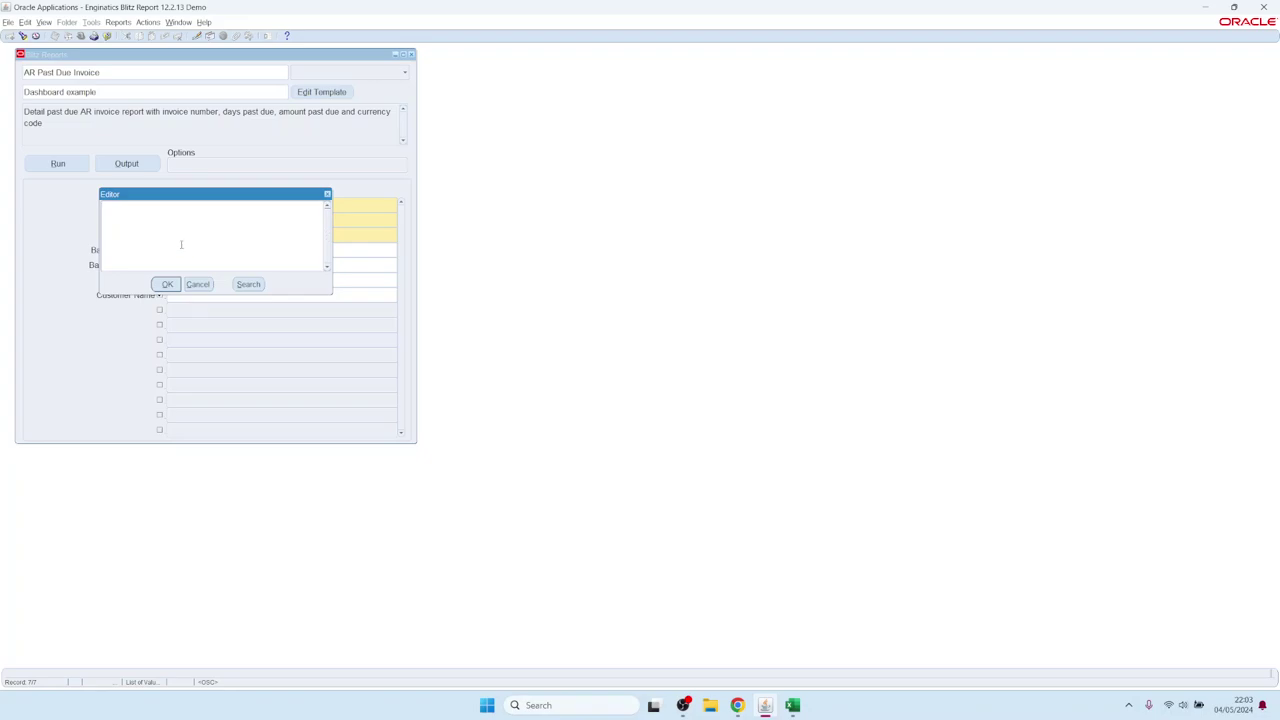
key("ctrl+v")
left_click(167, 284)
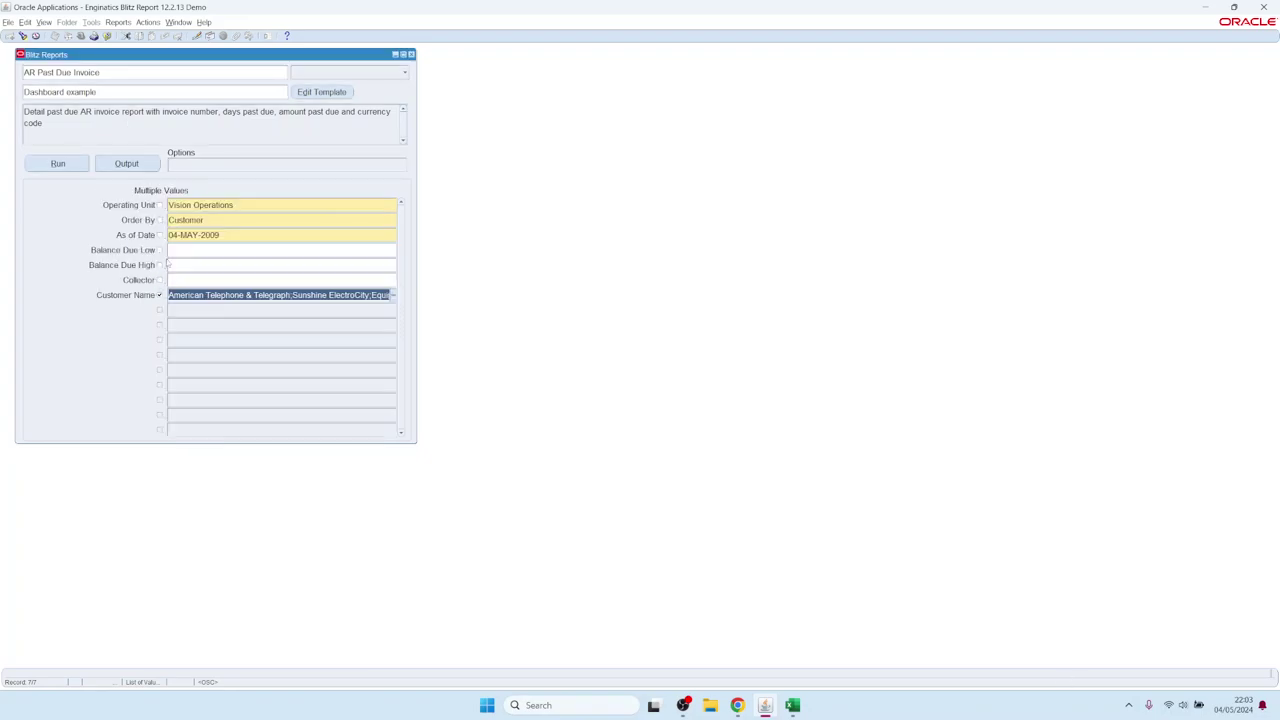
left_click(72, 164)
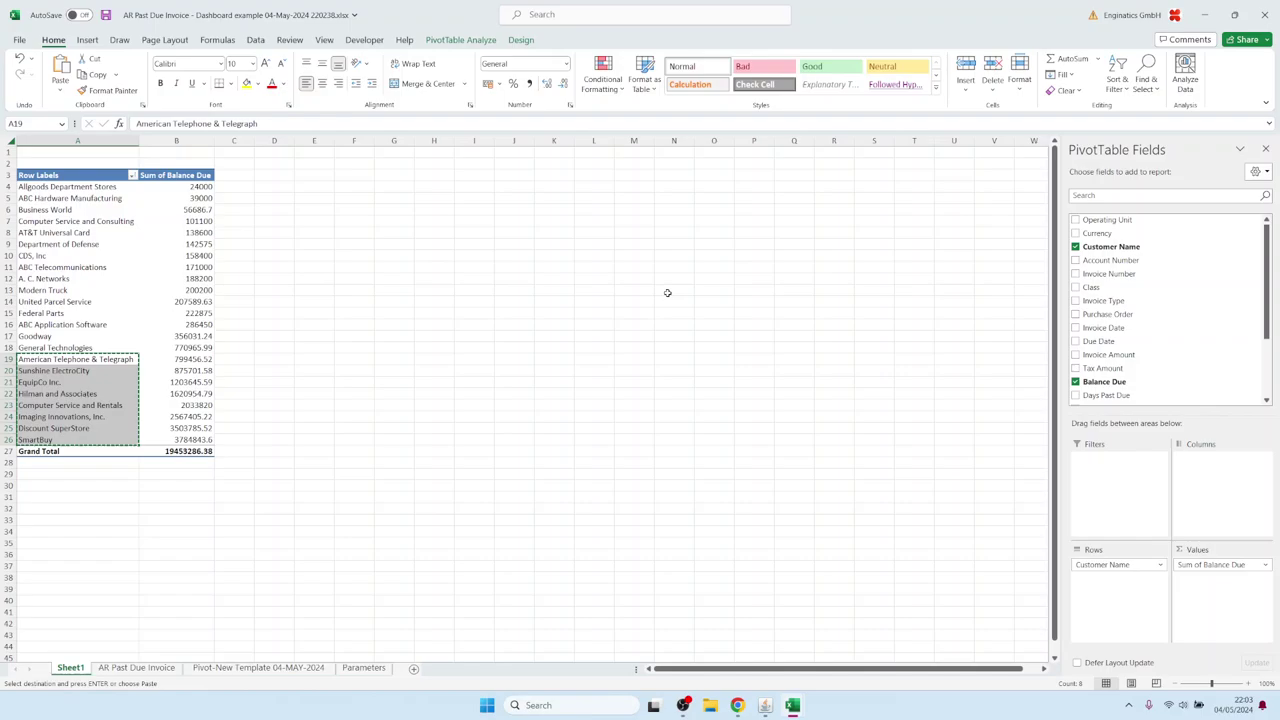
left_click(626, 296)
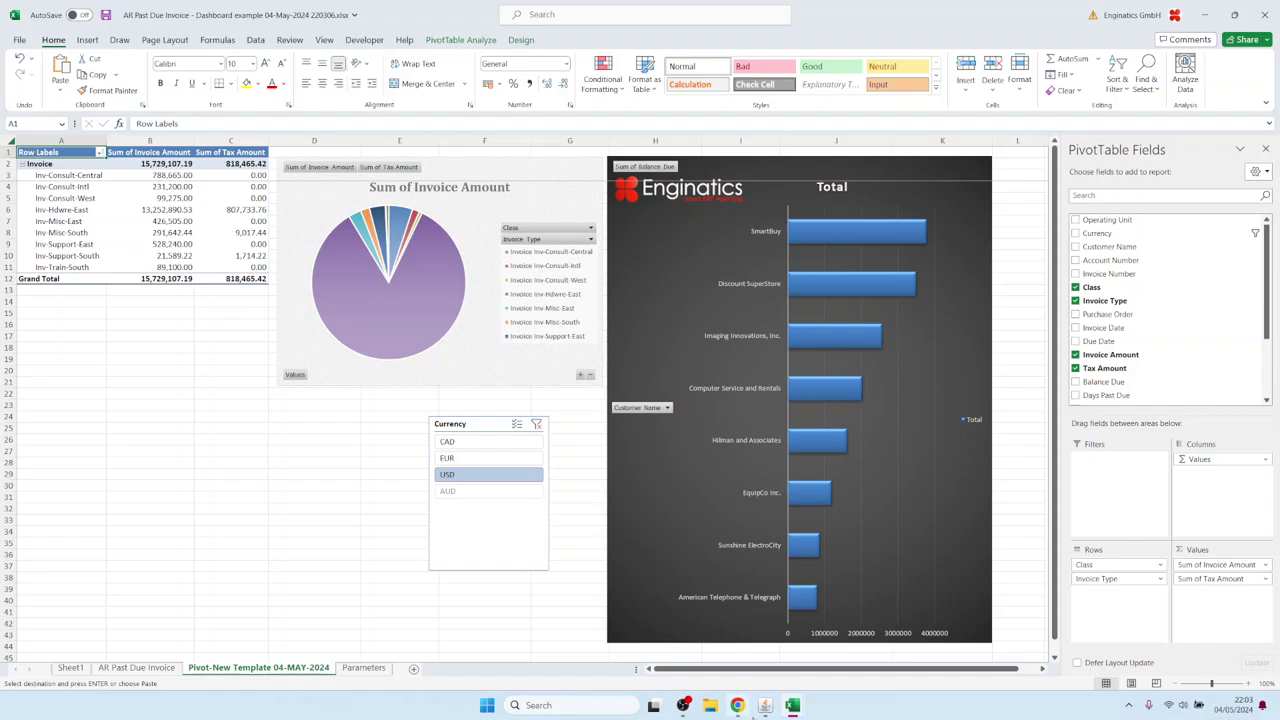
Return to Oracle Applications, review the Customer Name list, and save the current parameter values as template parameter defaults.
left_click(765, 705)
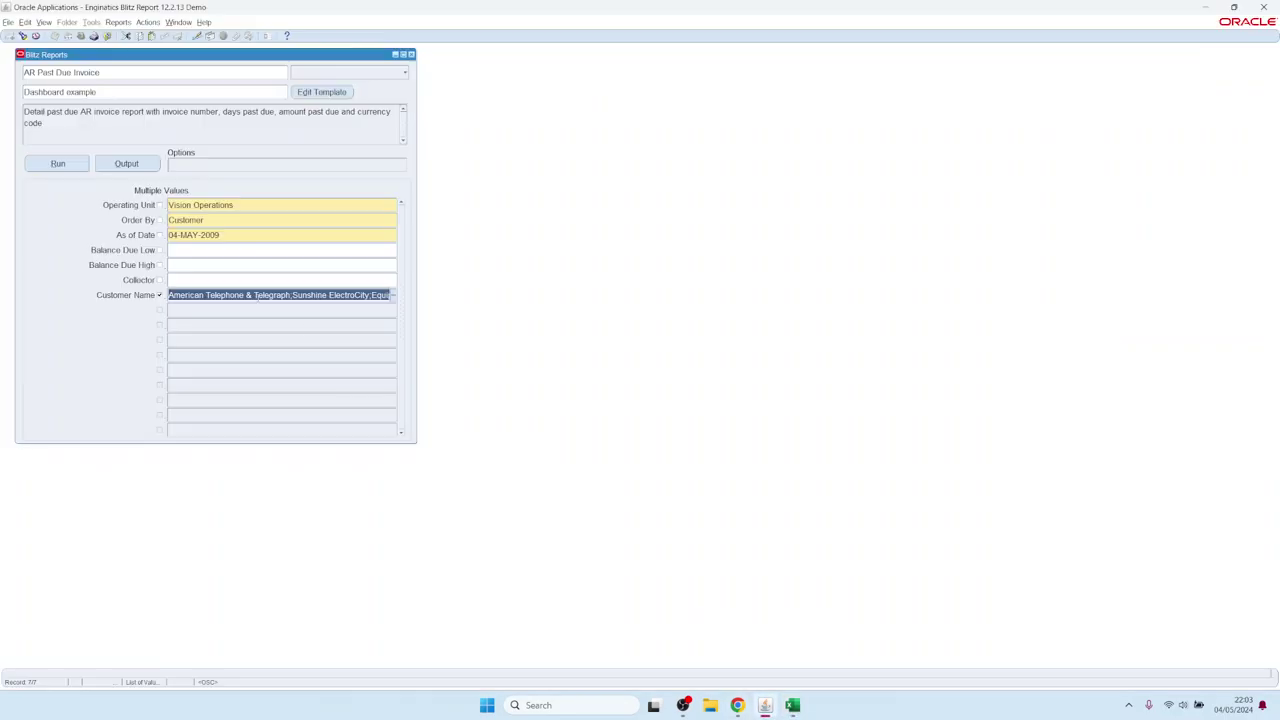
left_click_drag(170, 295, 313, 284)
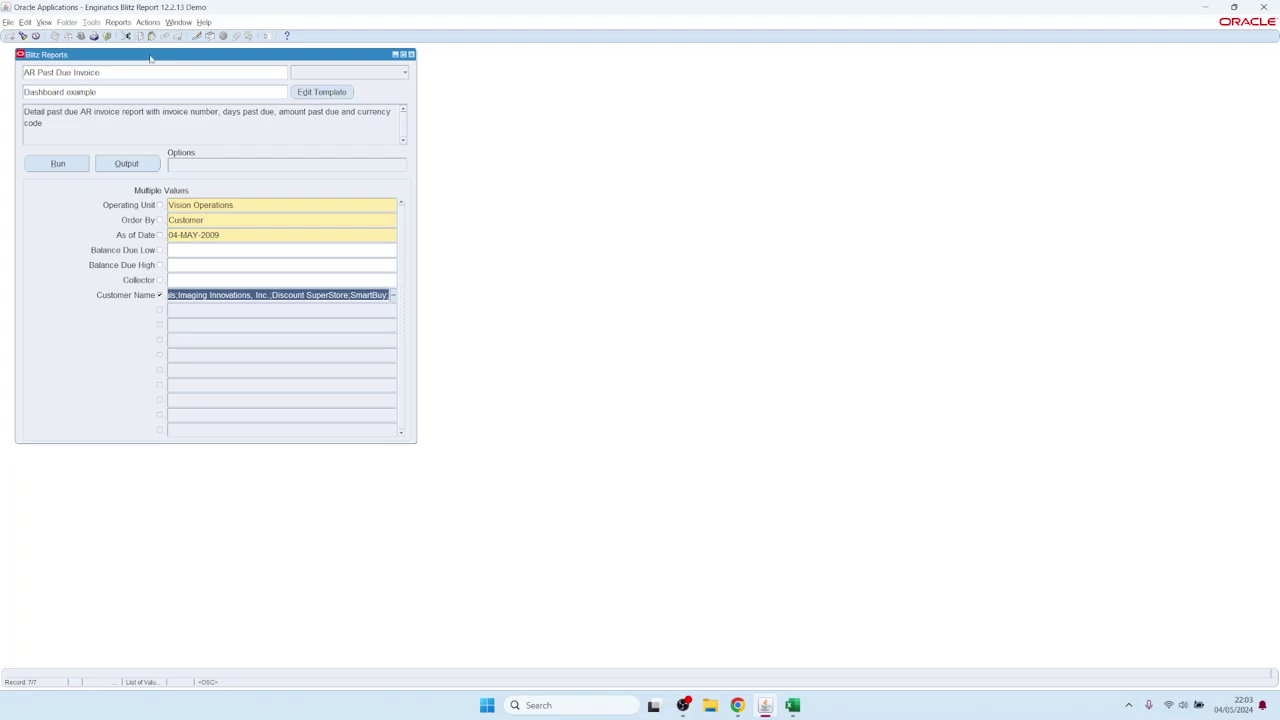
left_click(148, 22)
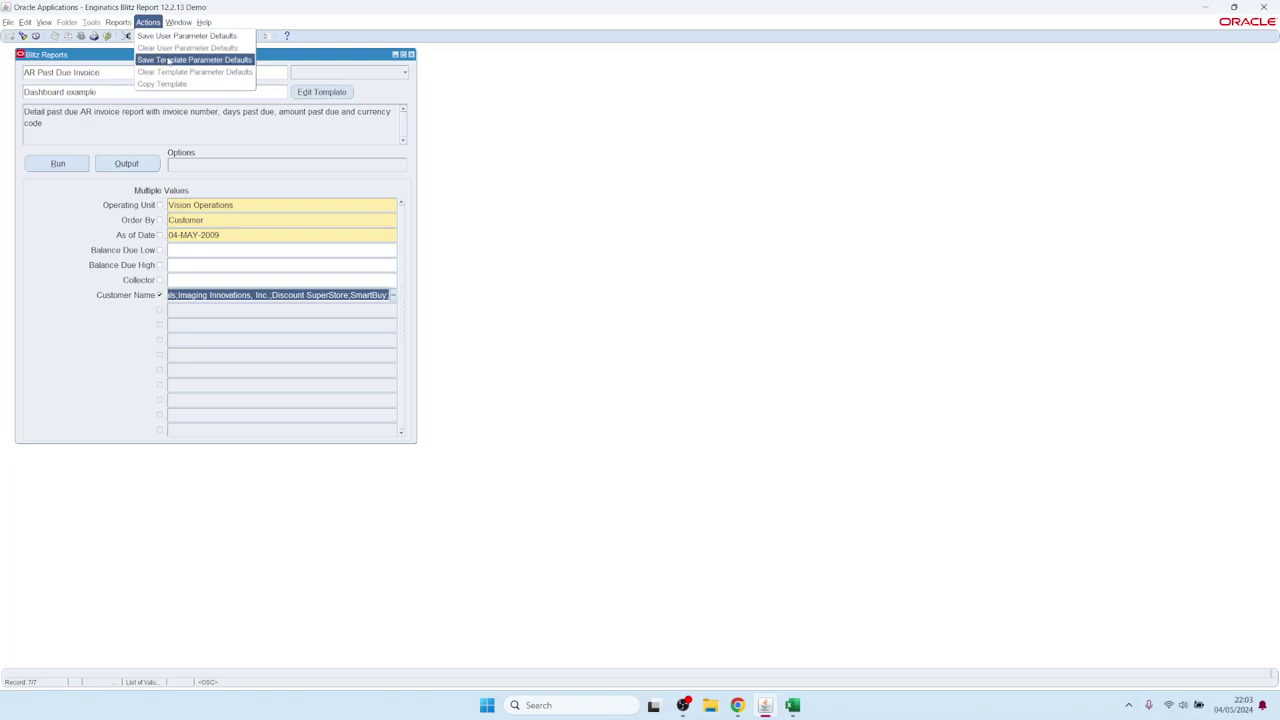
left_click(171, 60)
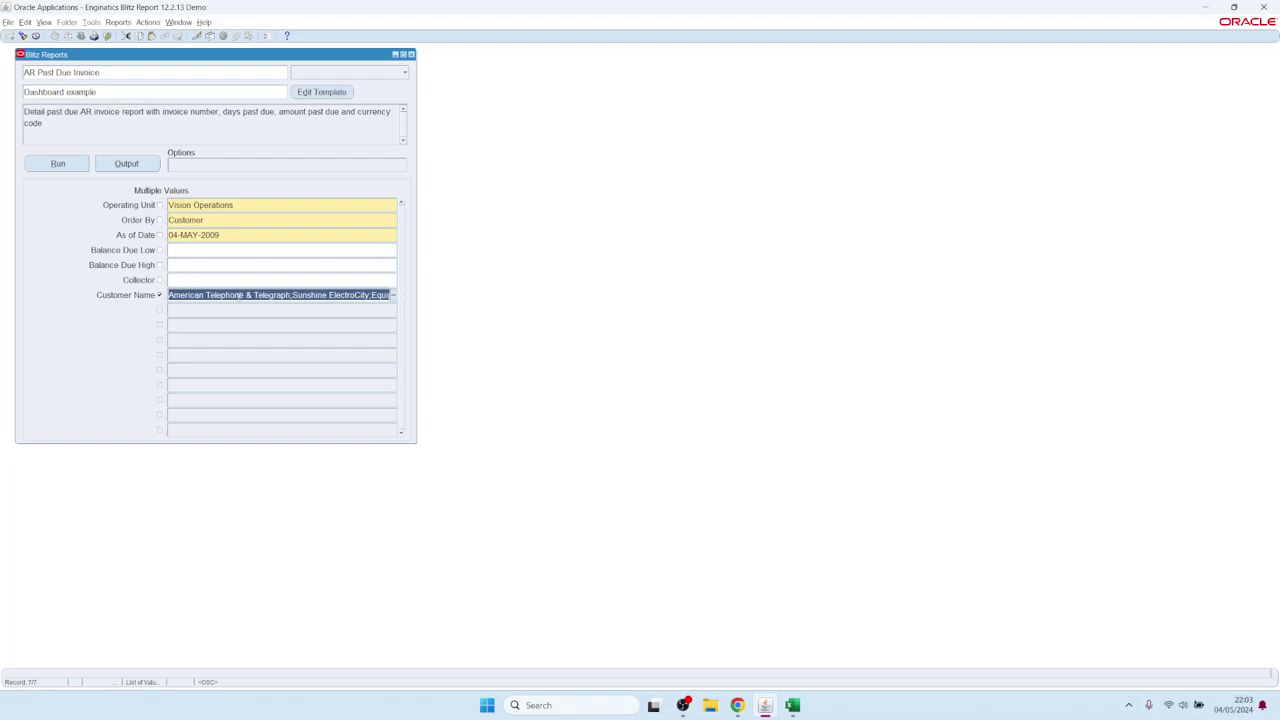
Rename the Dashboard example template as "Dashboard example - large customers only" and close the template editor.
left_click(106, 92)
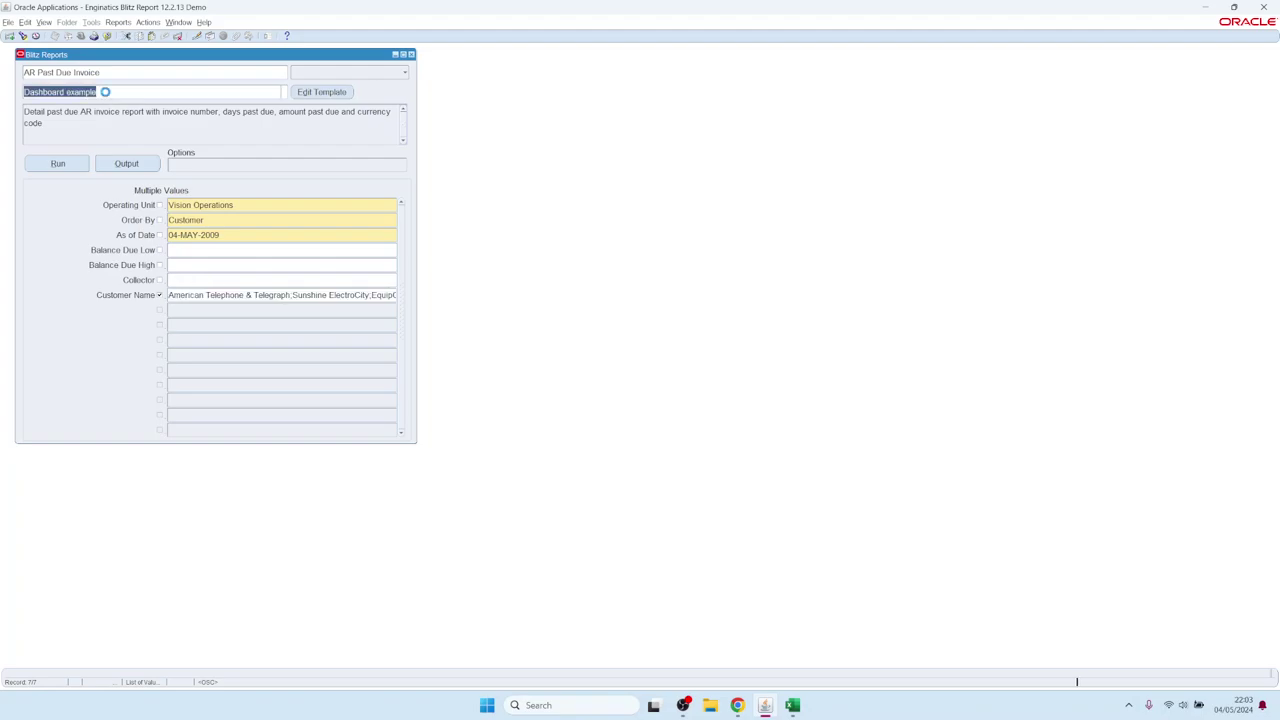
left_click(305, 92)
left_click(402, 192)
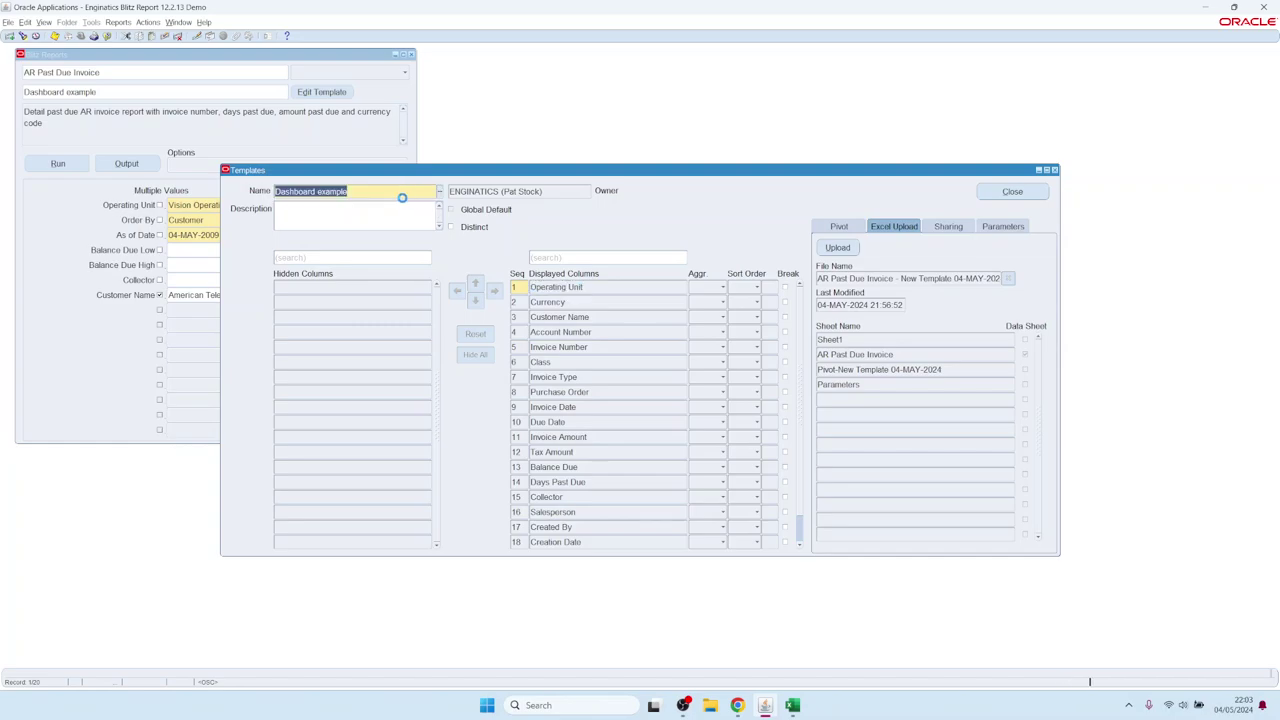
left_click(403, 197)
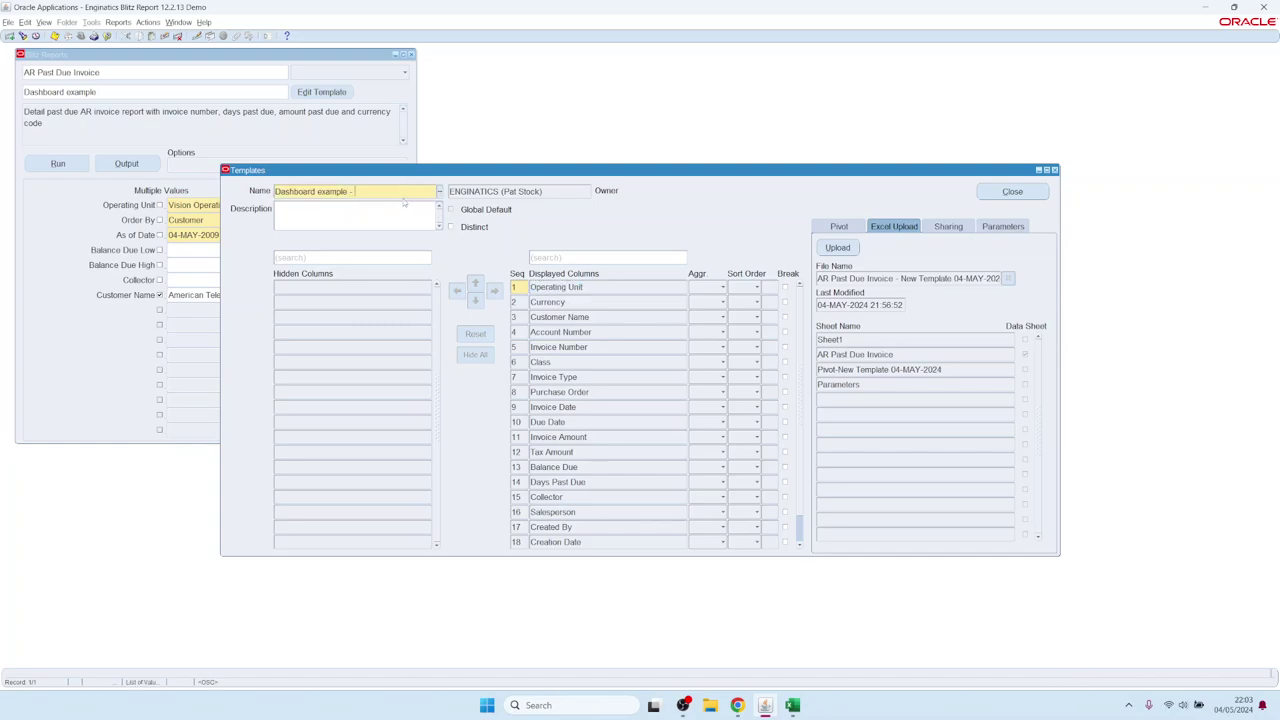
type("- large customers only")
key("alt+c")
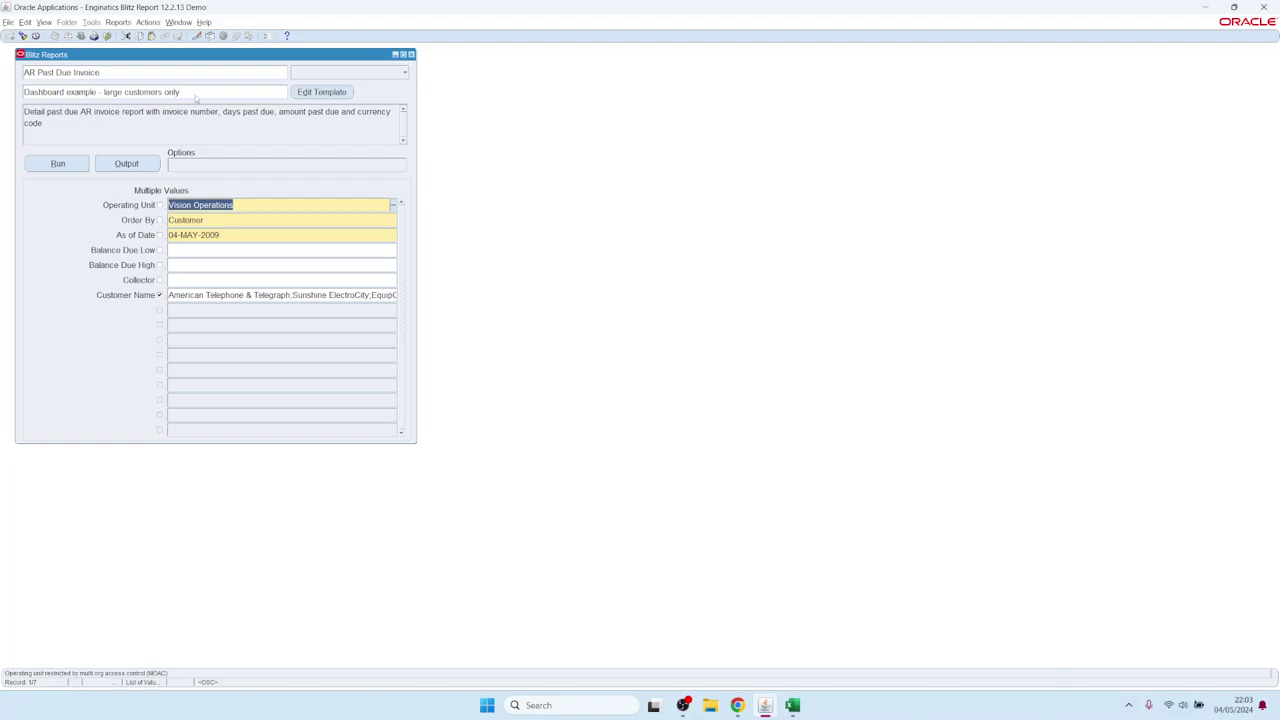
Clear and reselect the "Dashboard example - large customers only" template, run the report with its saved defaults, and return to Oracle Applications.
left_click_drag(228, 294, 168, 294)
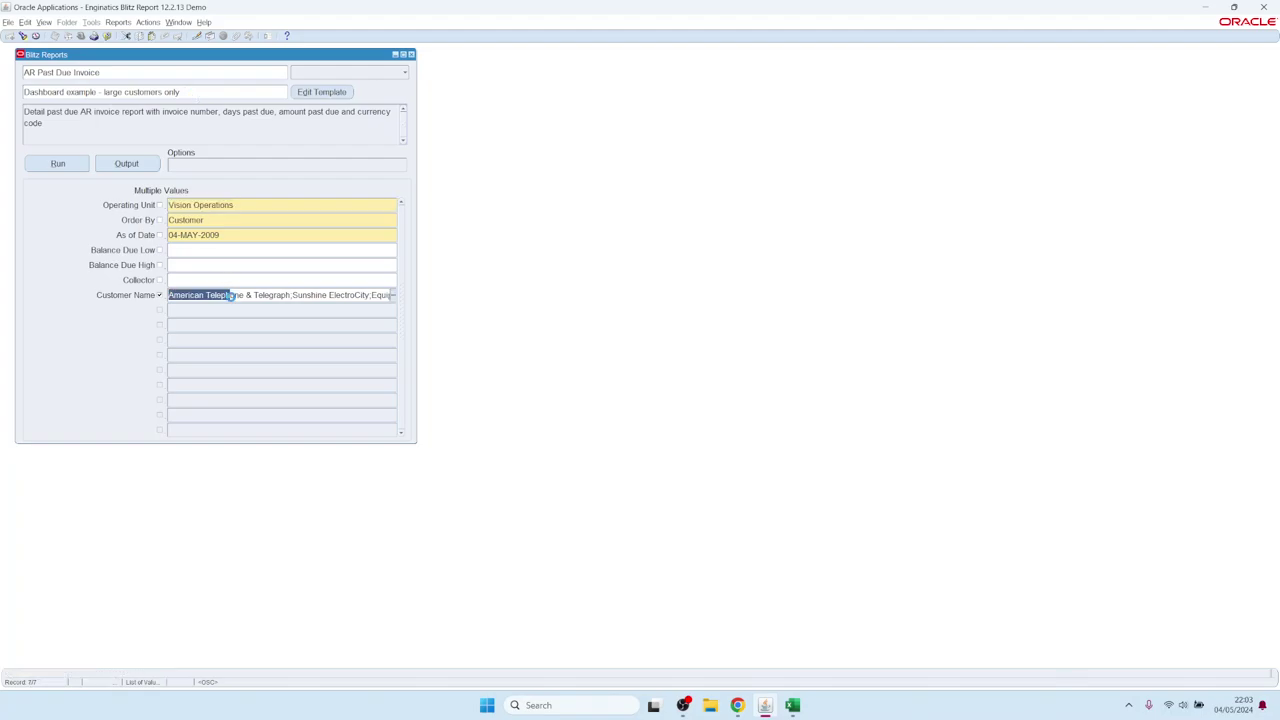
triple_click(200, 92)
key("BackSpace")
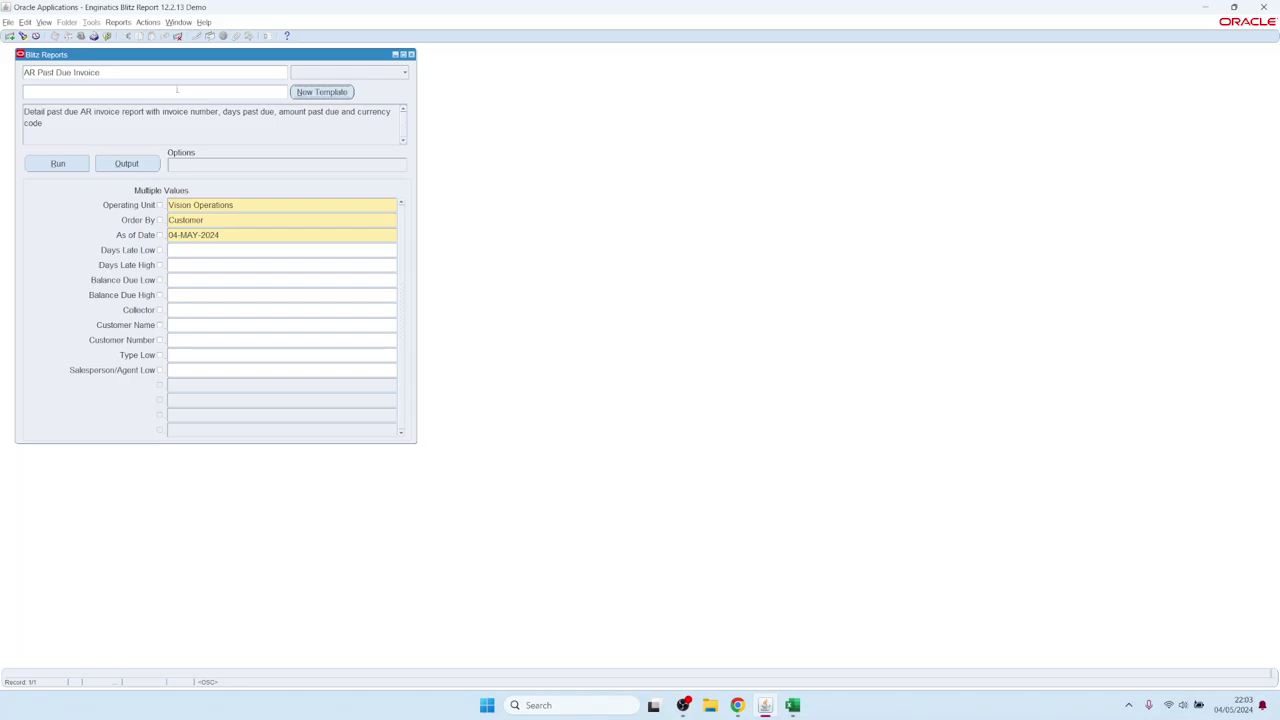
left_click(177, 143)
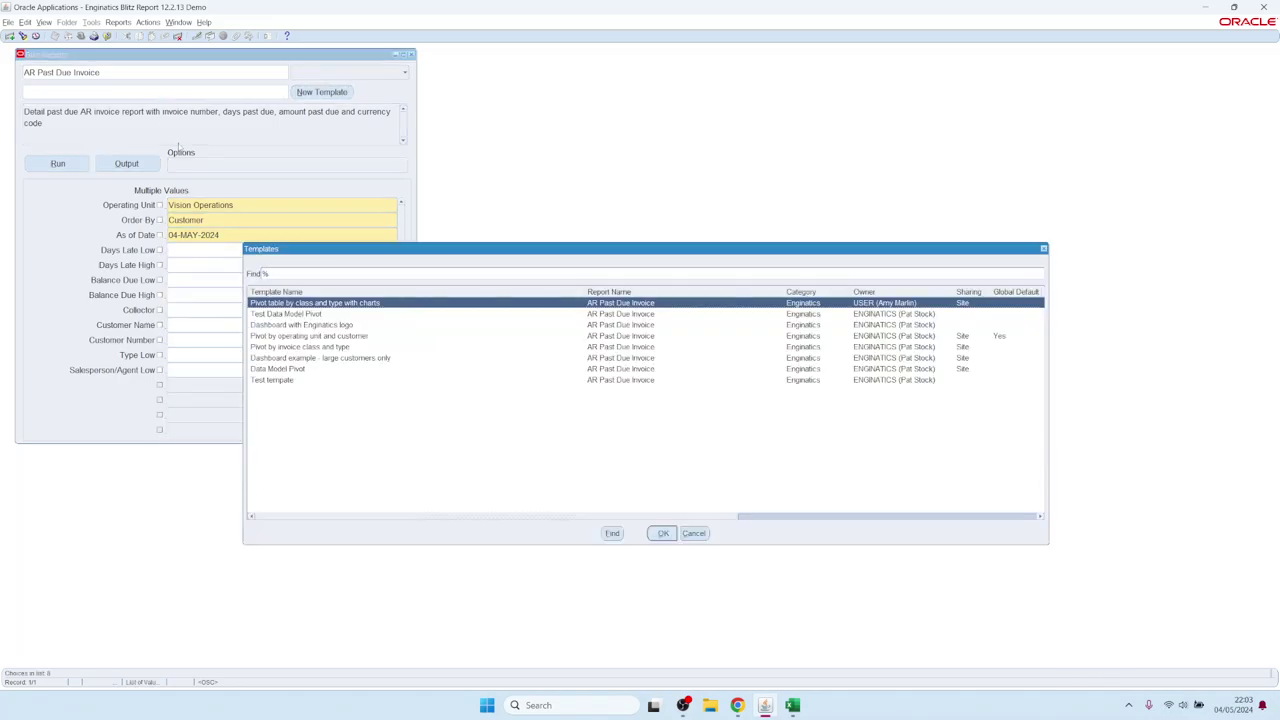
key("Down")
key("Down")
key("Down")
key("Down")
key("Down")
key("Return")
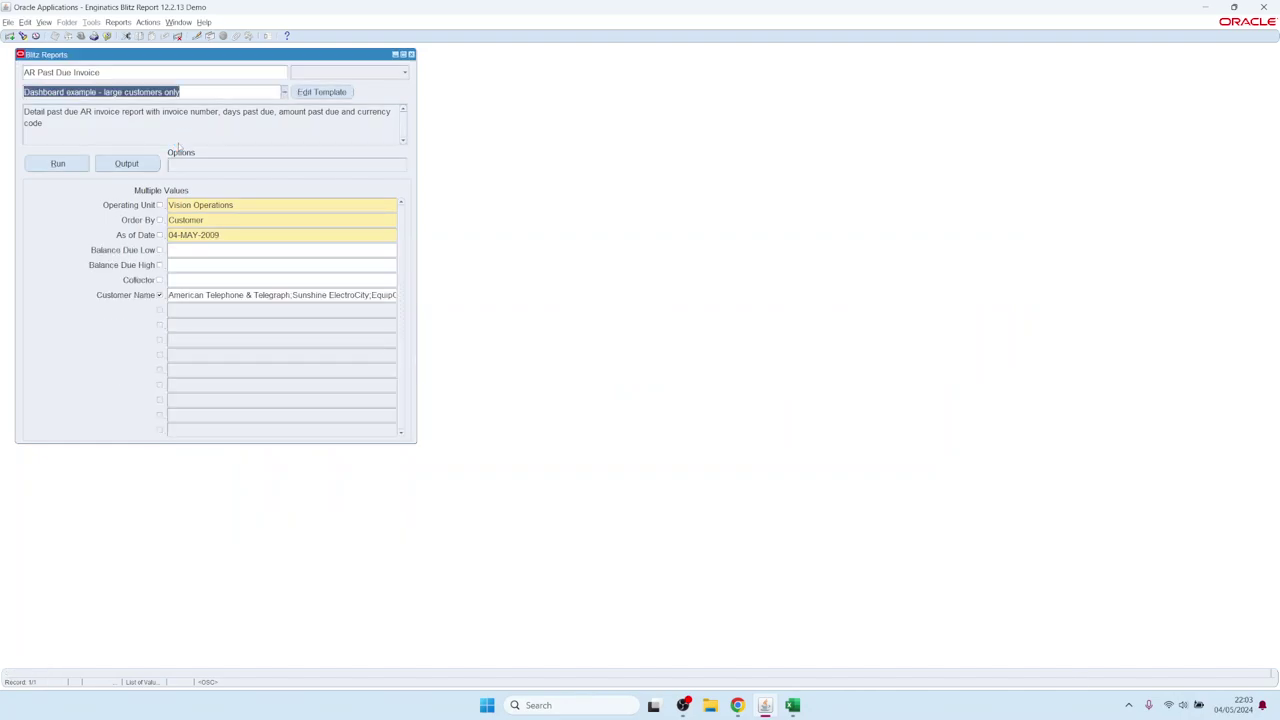
left_click(73, 167)
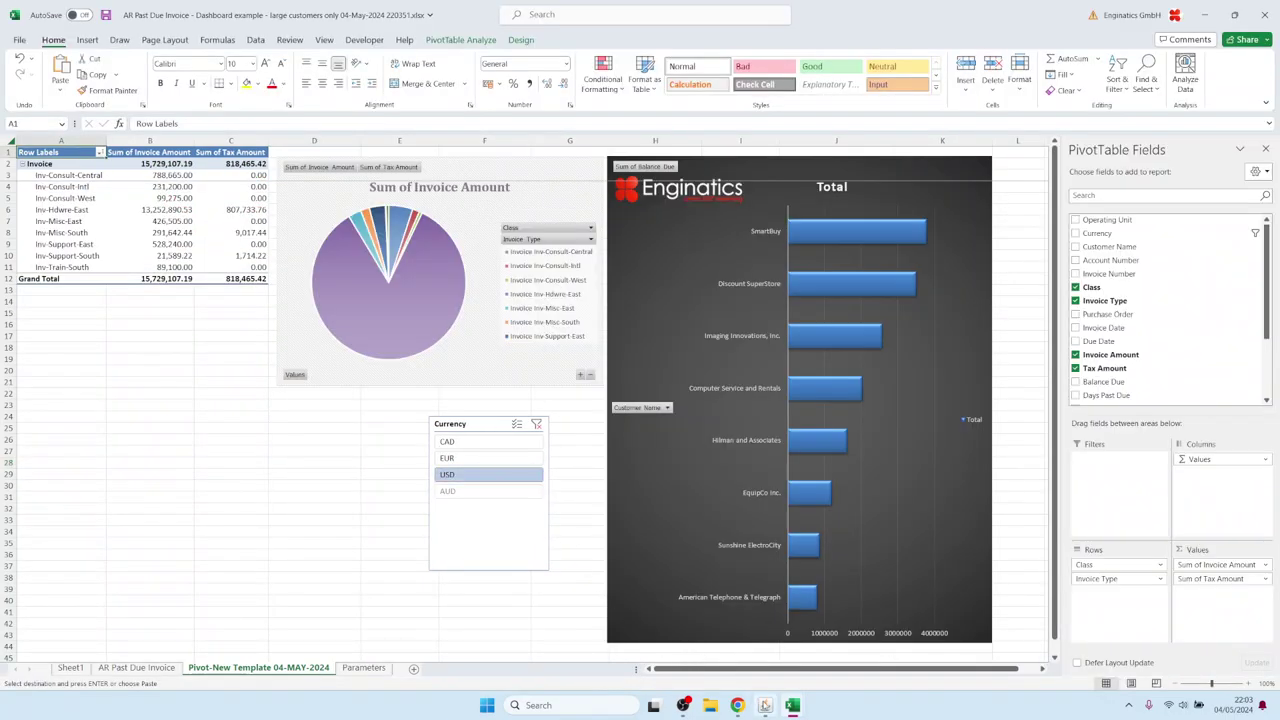
left_click(765, 706)
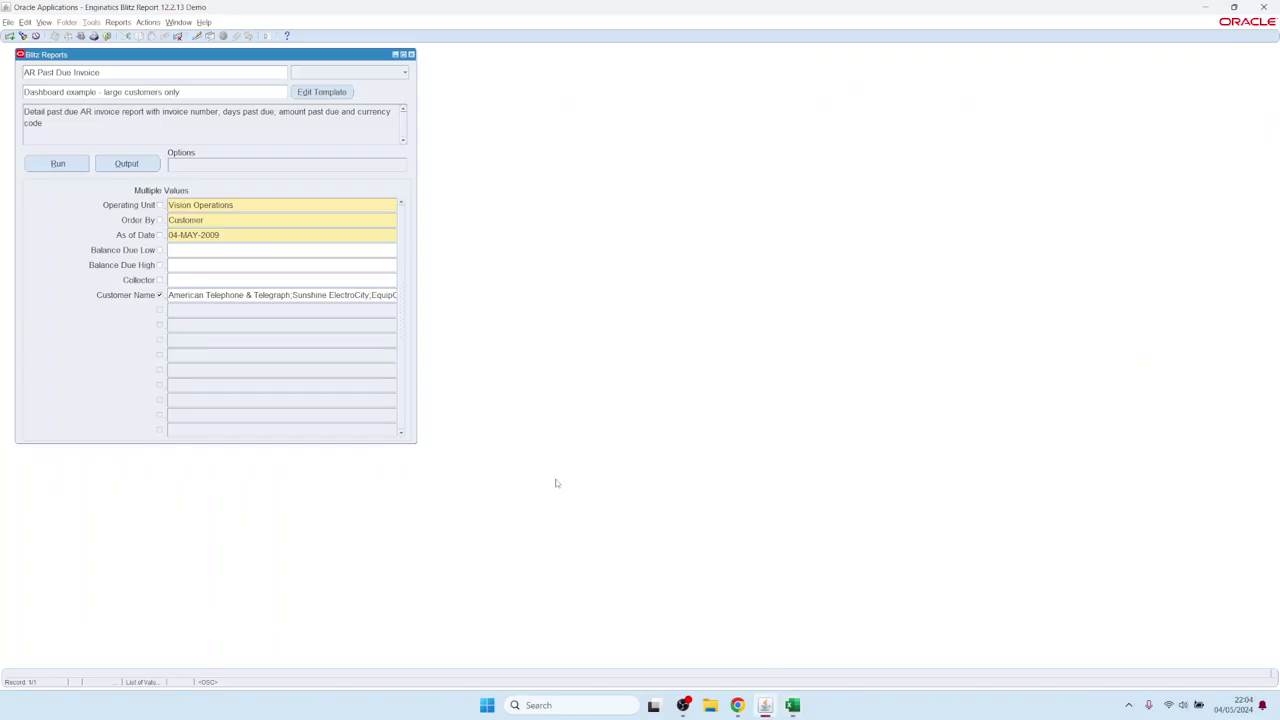